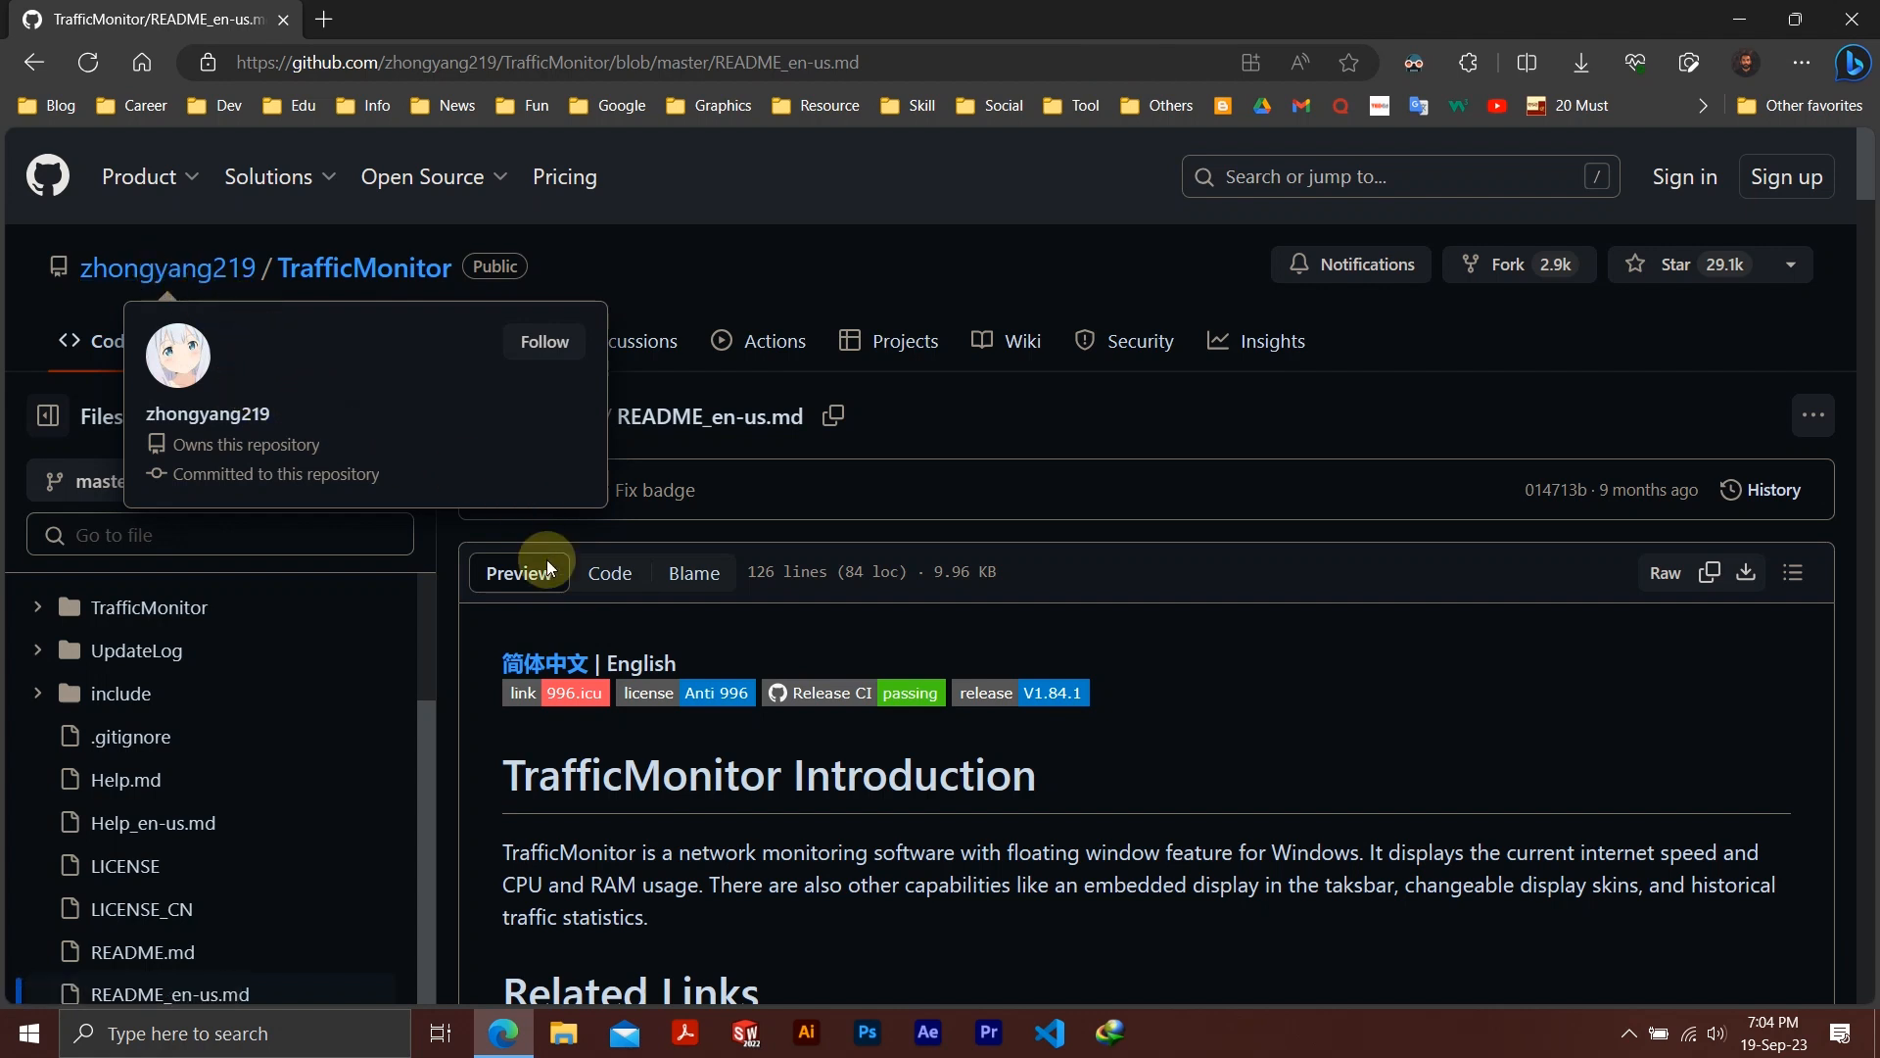
# Open the latest TrafficMonitor release from the README's related links and bring its downloadable assets into view
pyautogui.middleClick(456, 642)
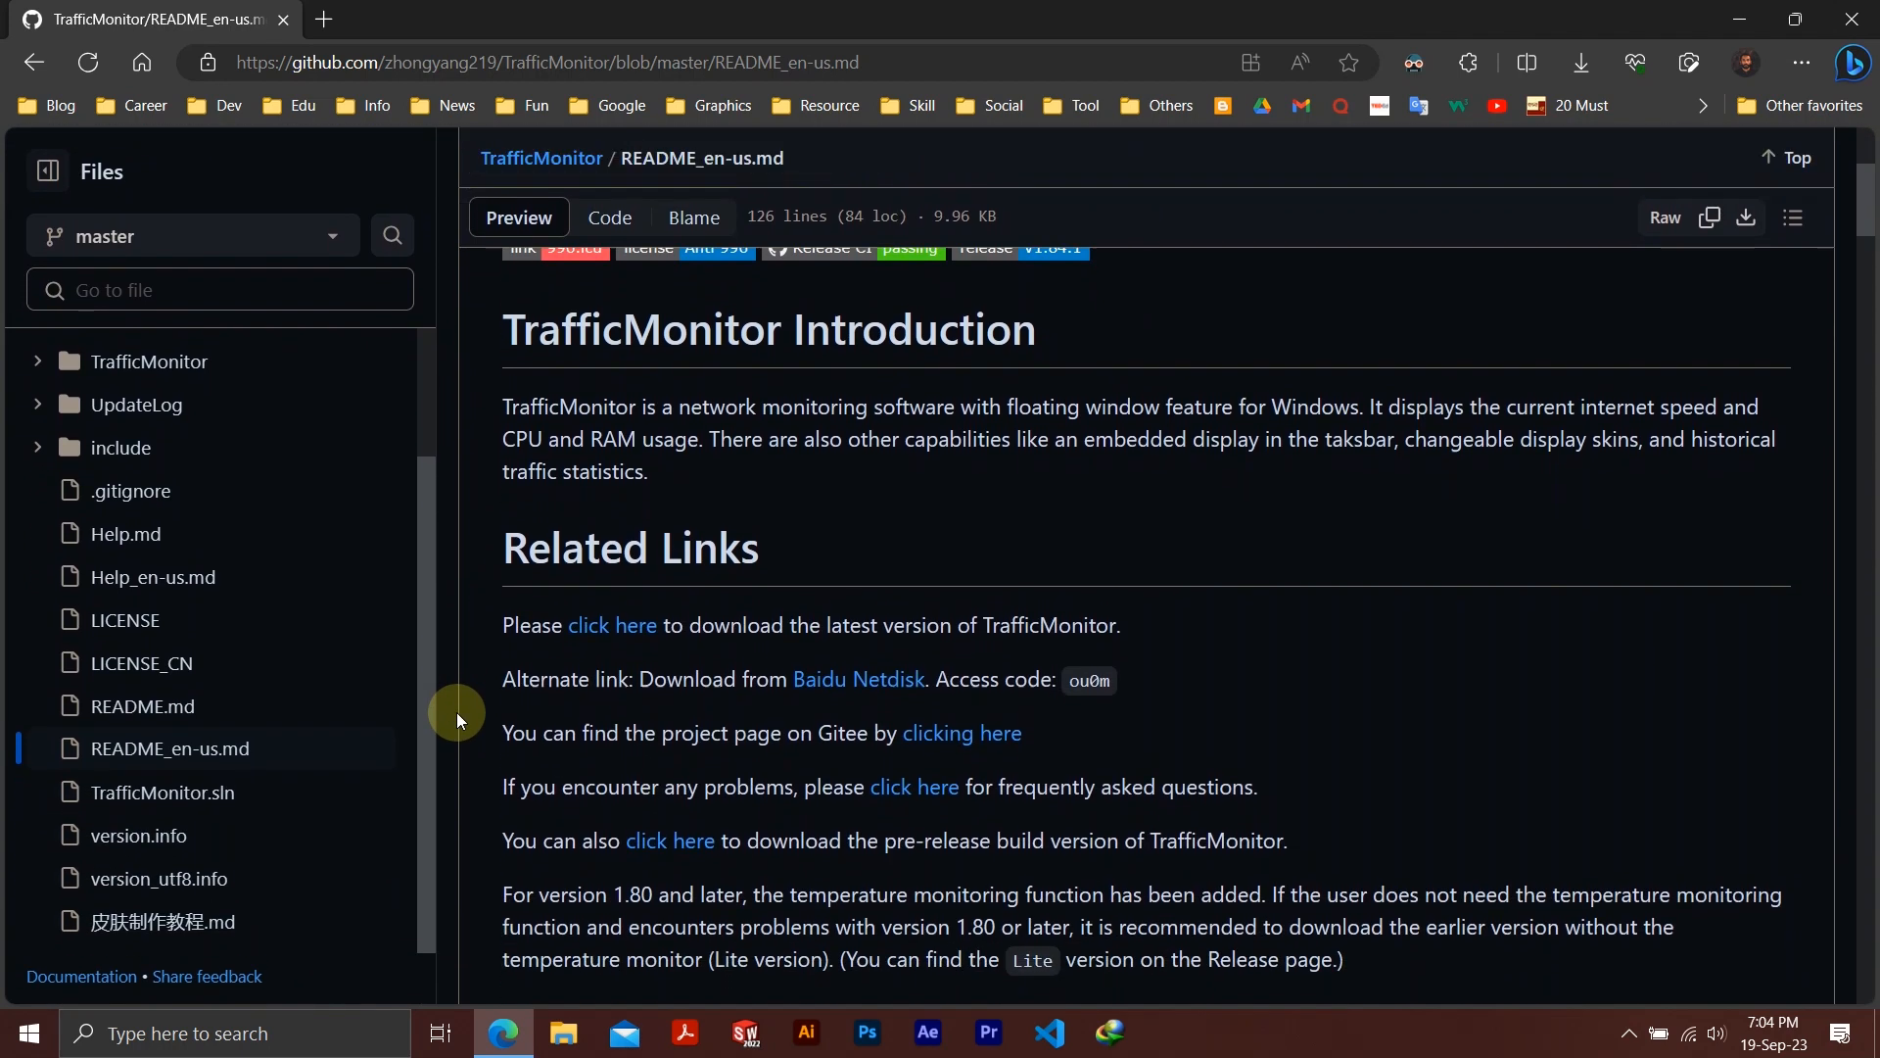
pyautogui.middleClick(456, 713)
pyautogui.click(605, 628)
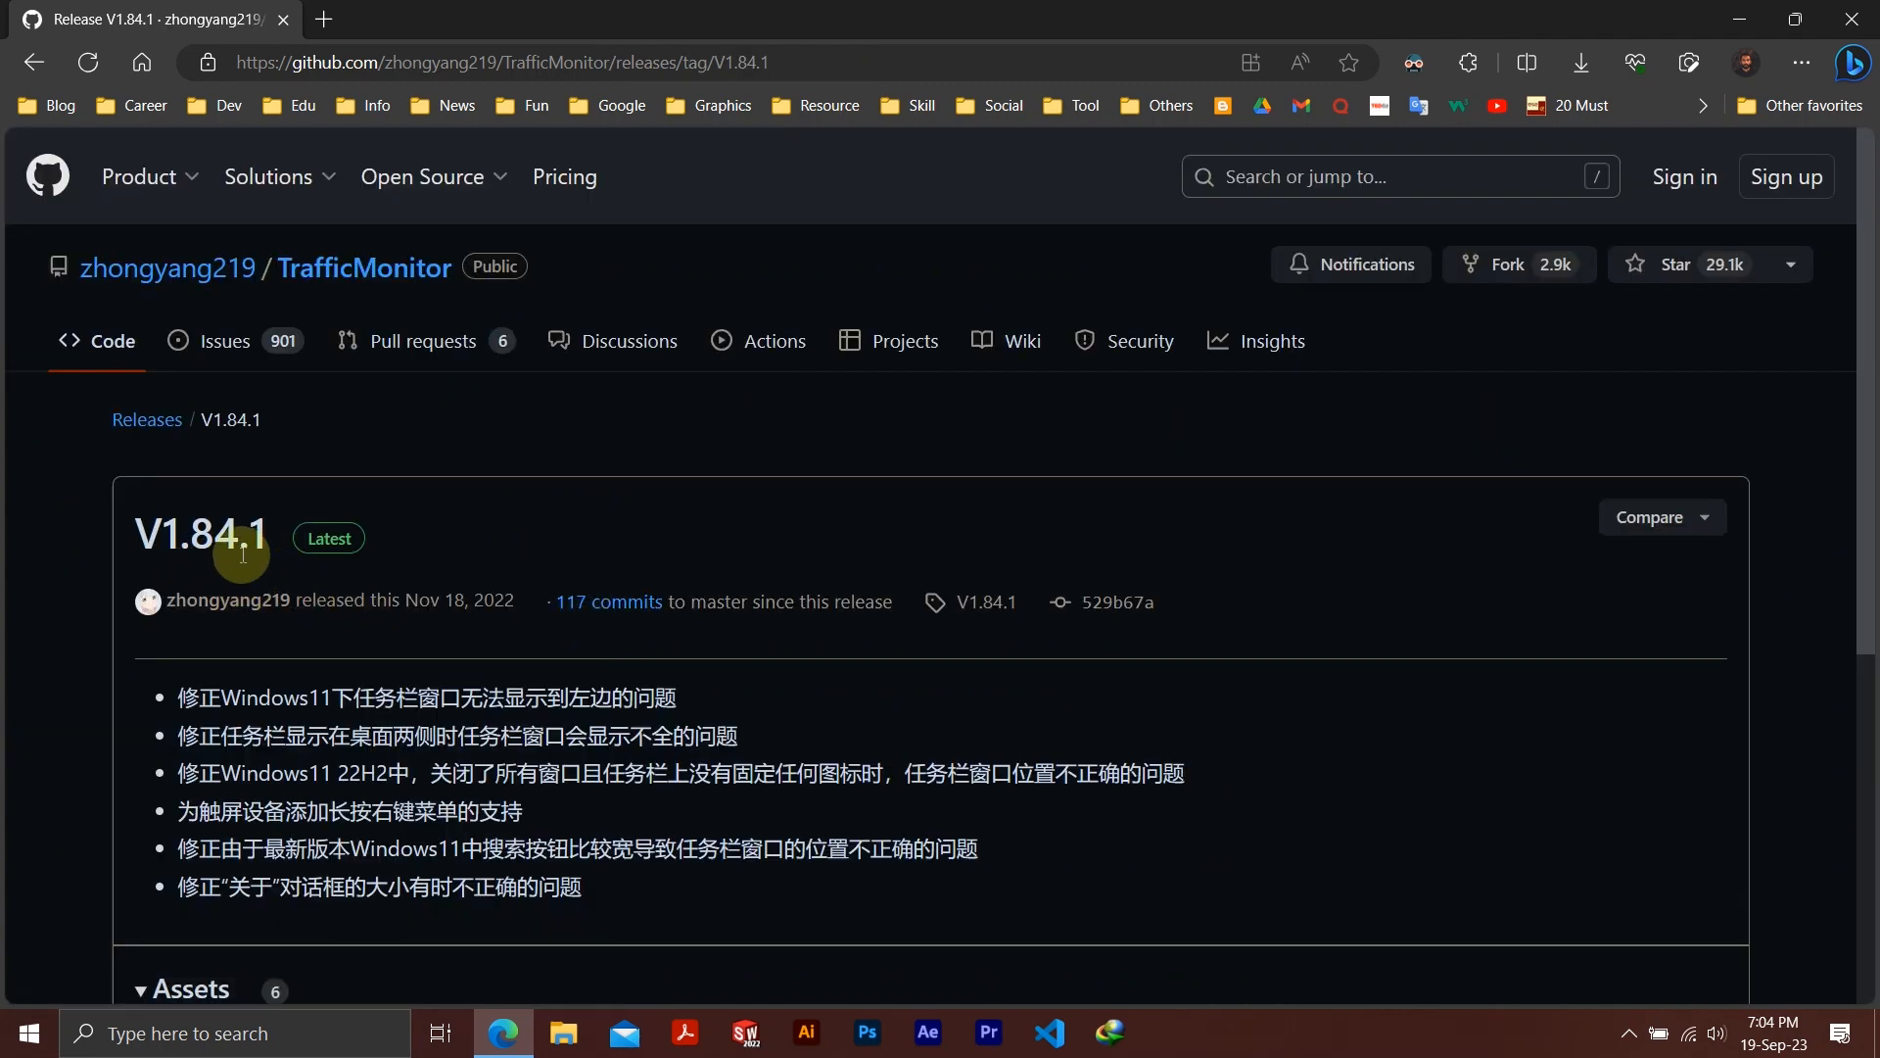
pyautogui.scroll(-5, 247, 656)
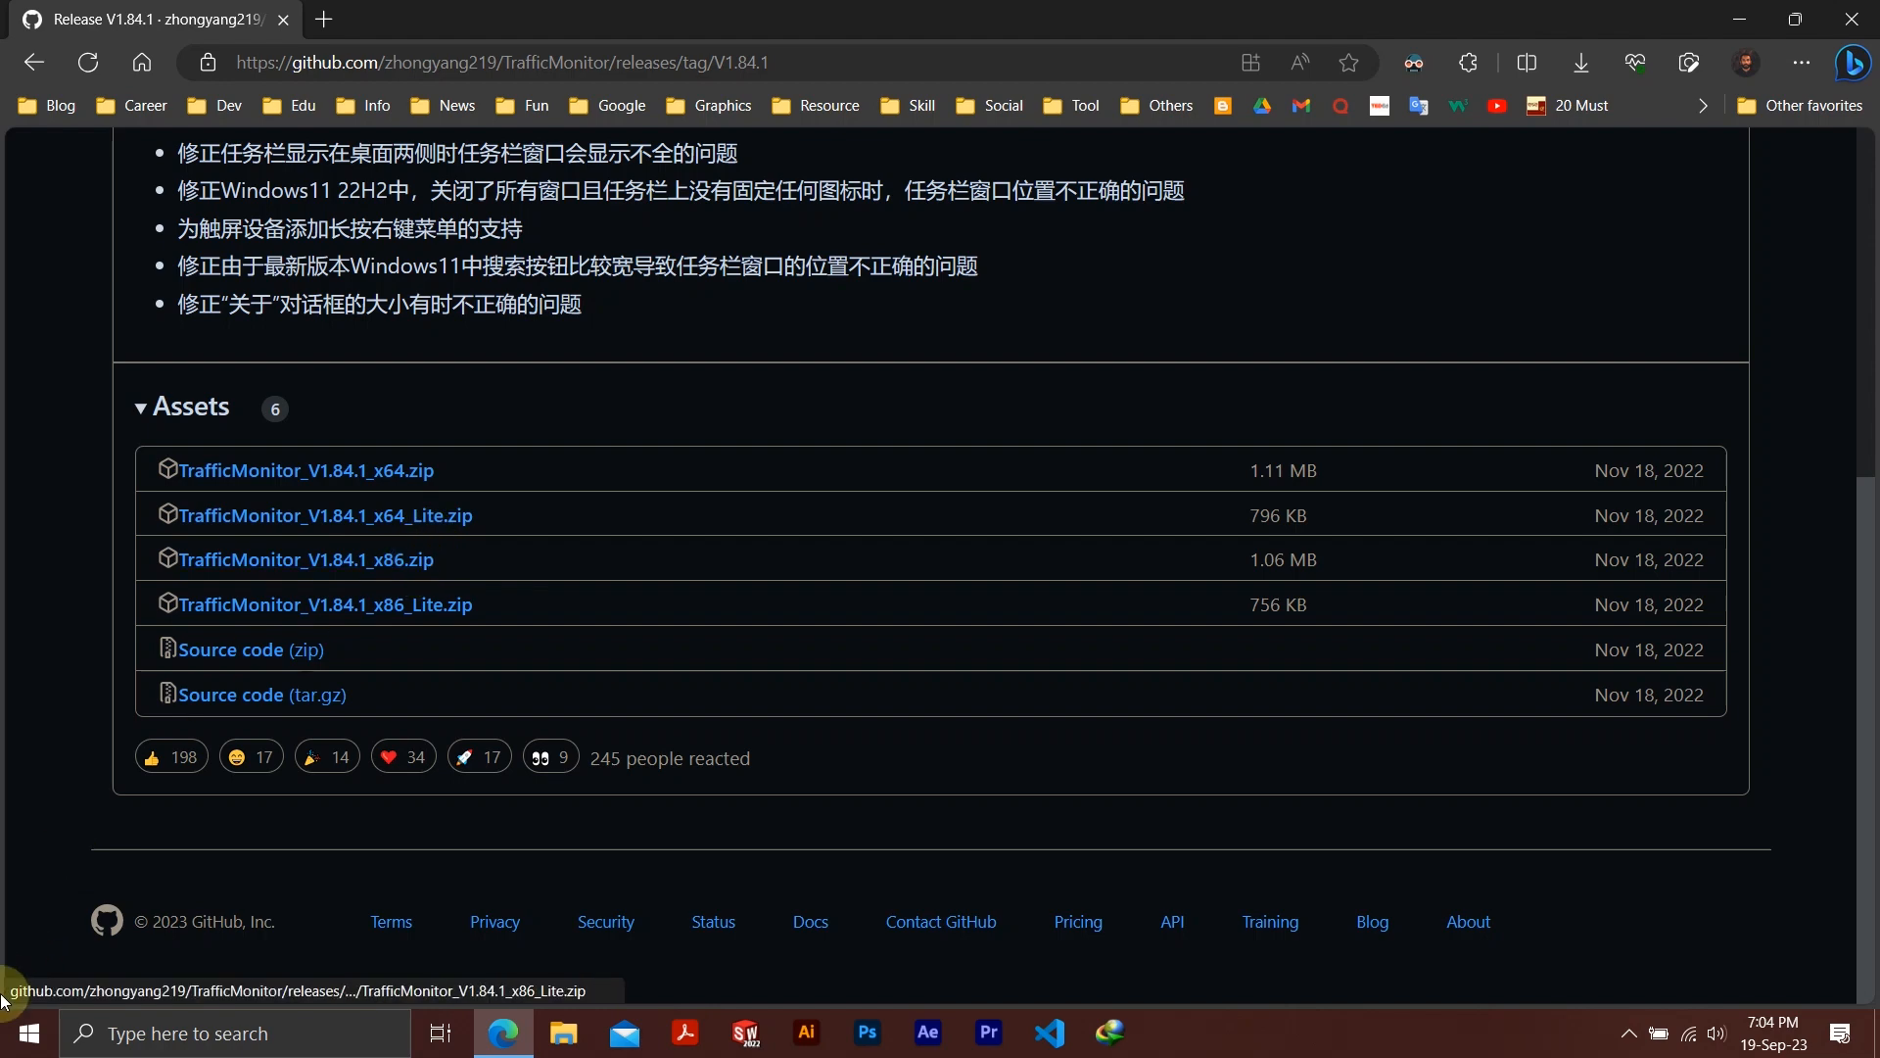
# Check the PC's system type in the Windows About settings, and minimize the Settings window
pyautogui.click(8, 1046)
pyautogui.click(26, 919)
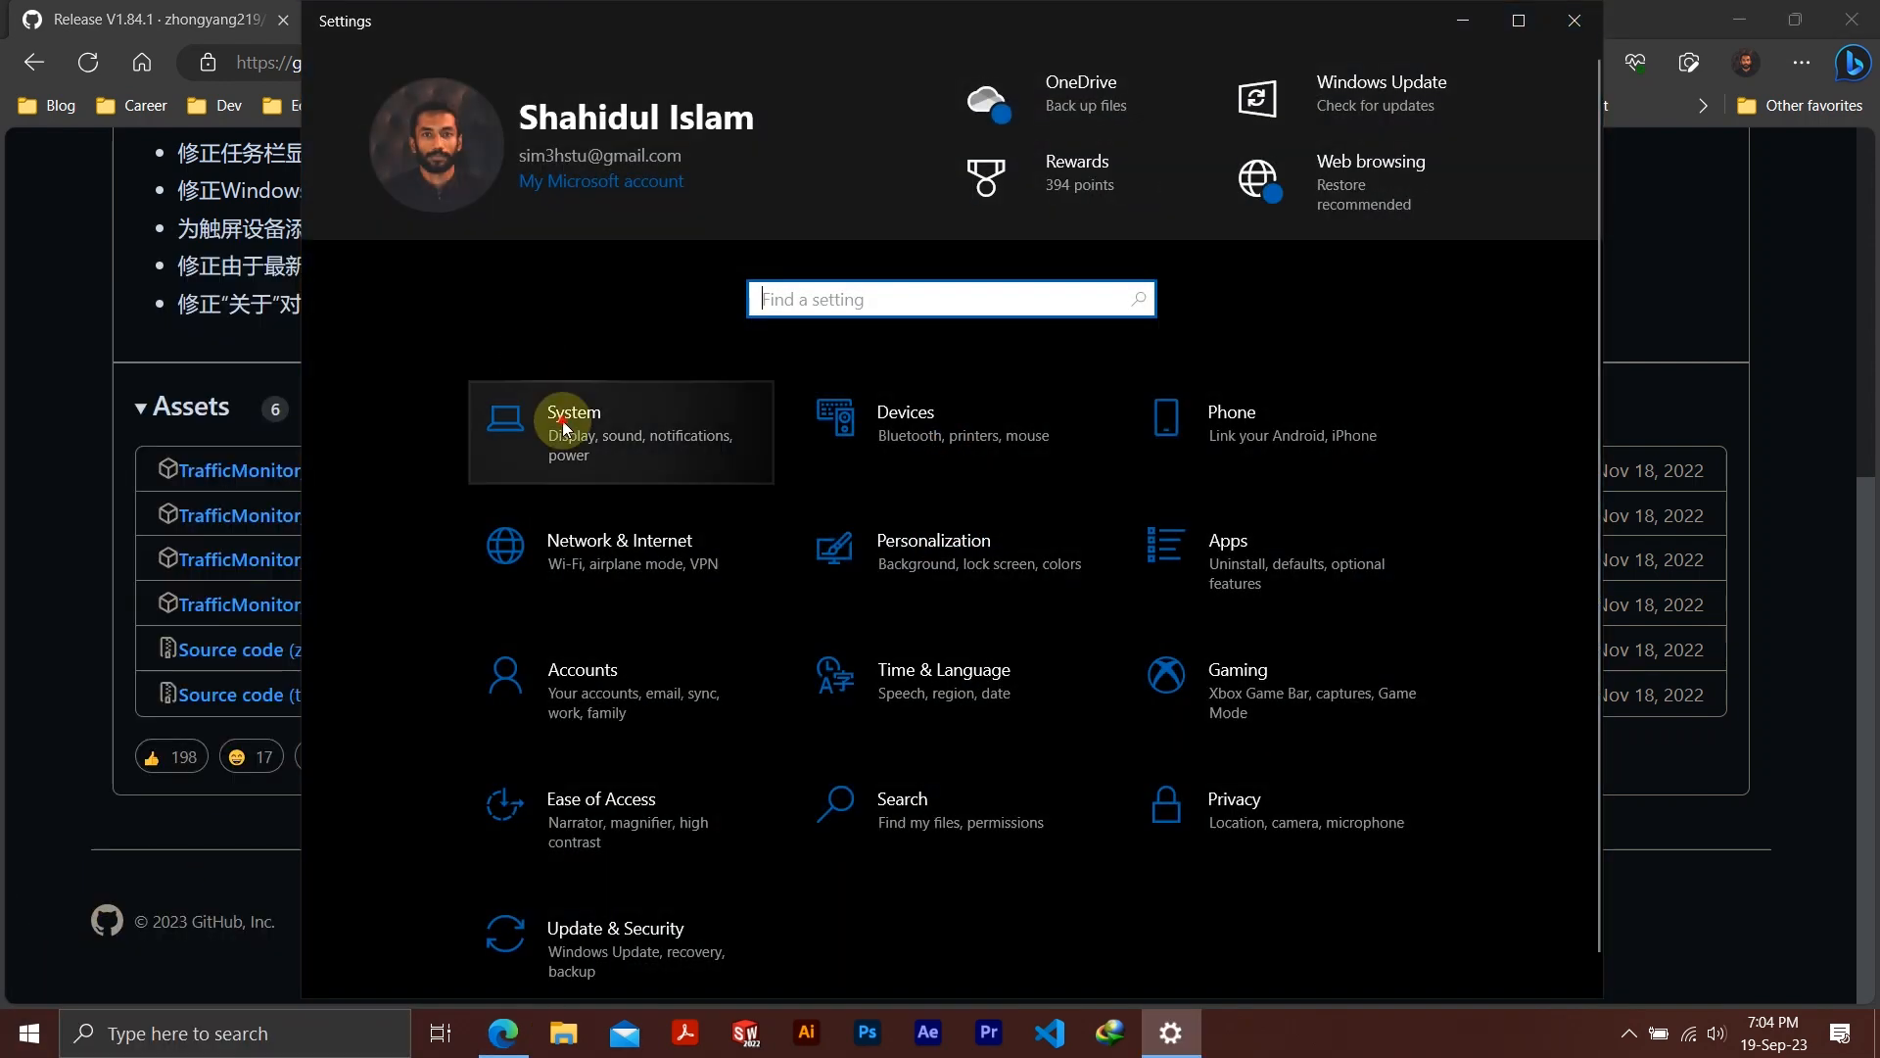
pyautogui.click(556, 419)
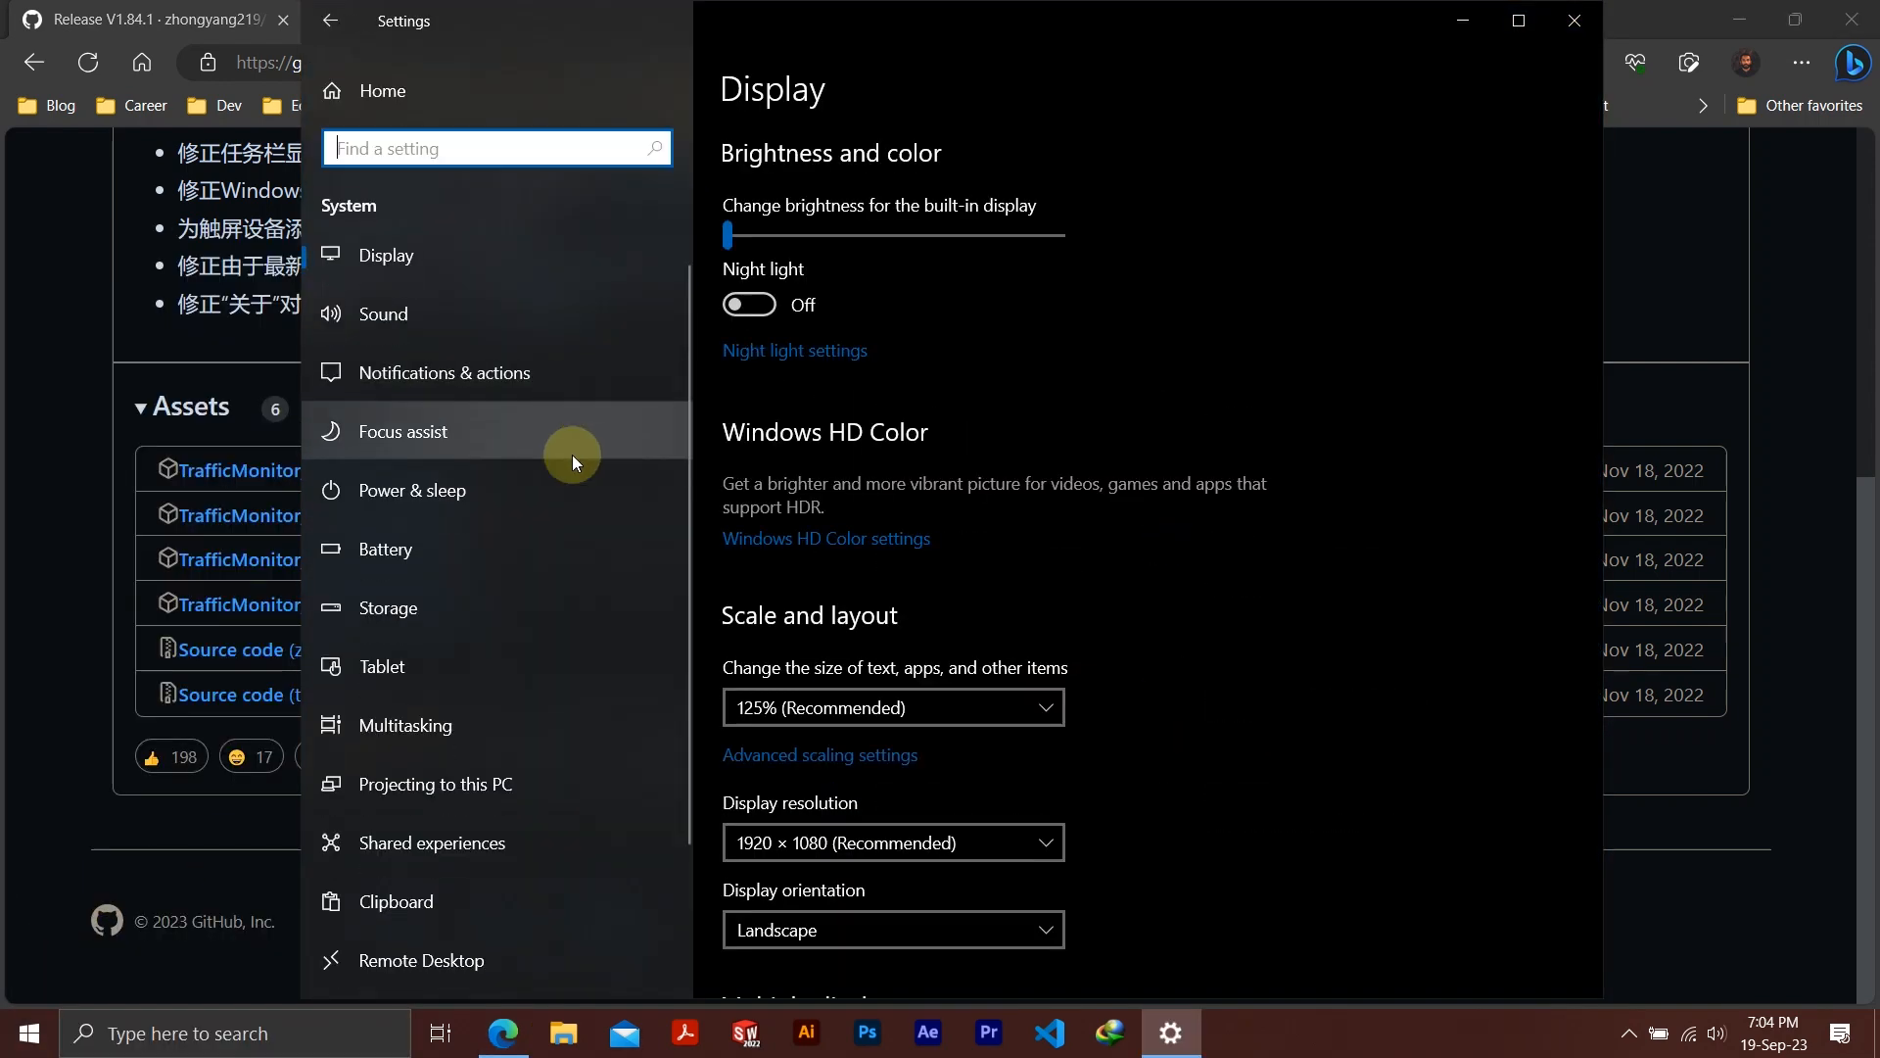
pyautogui.scroll(-3, 564, 471)
pyautogui.click(497, 865)
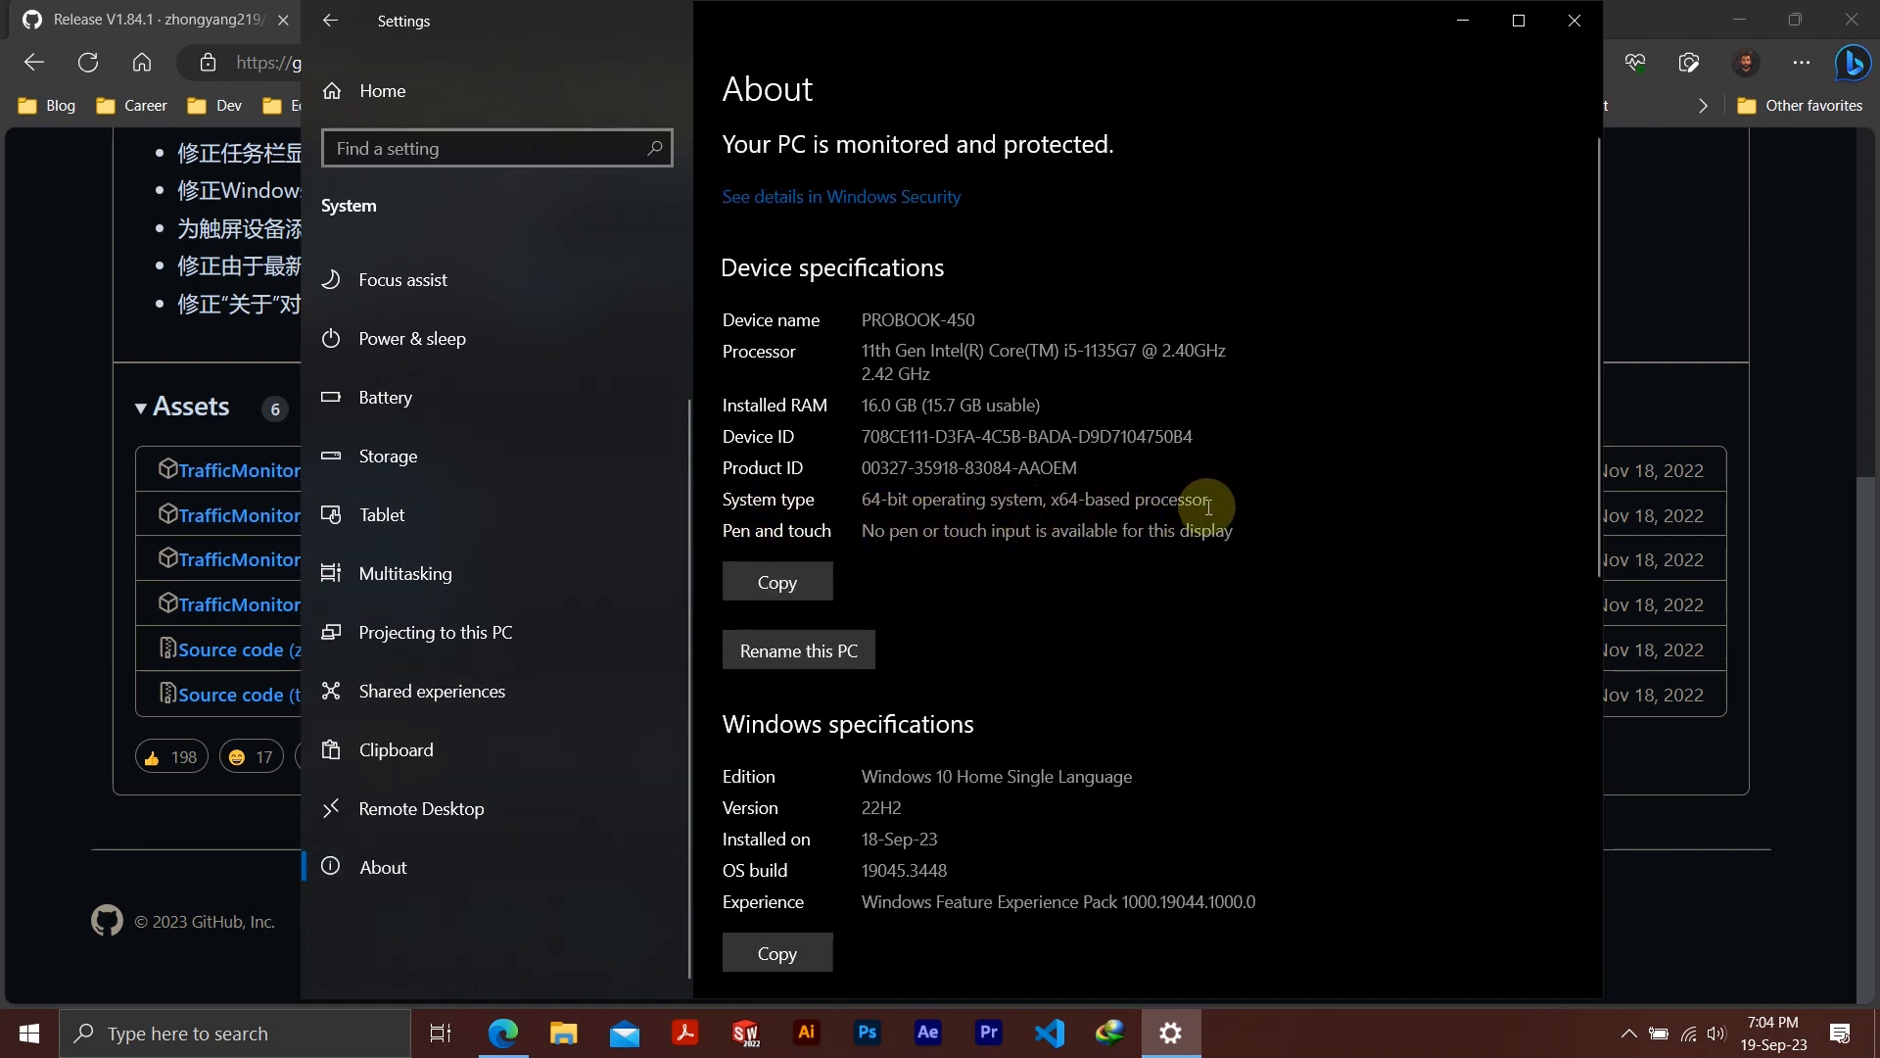
pyautogui.click(1463, 21)
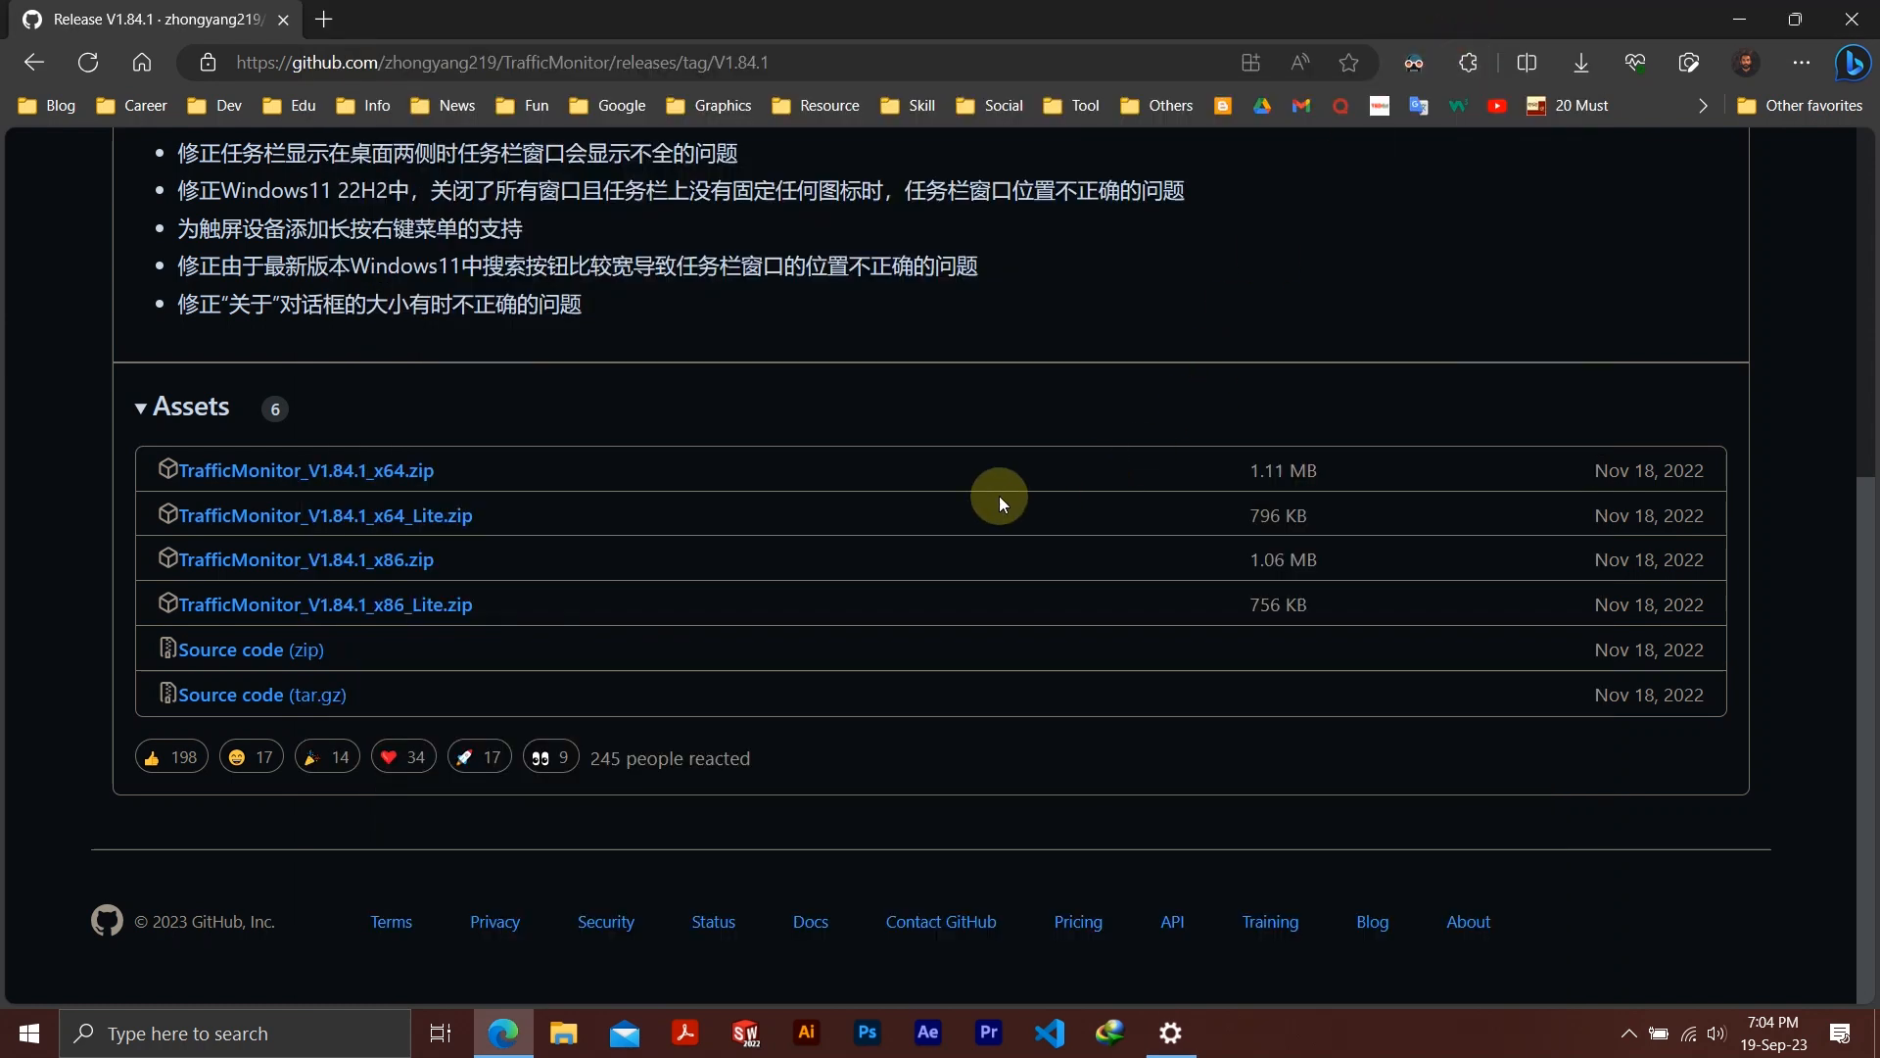
# Download TrafficMonitor_V1.84.1_x64.zip to the Compressed downloads folder and check it in the download manager
pyautogui.click(388, 475)
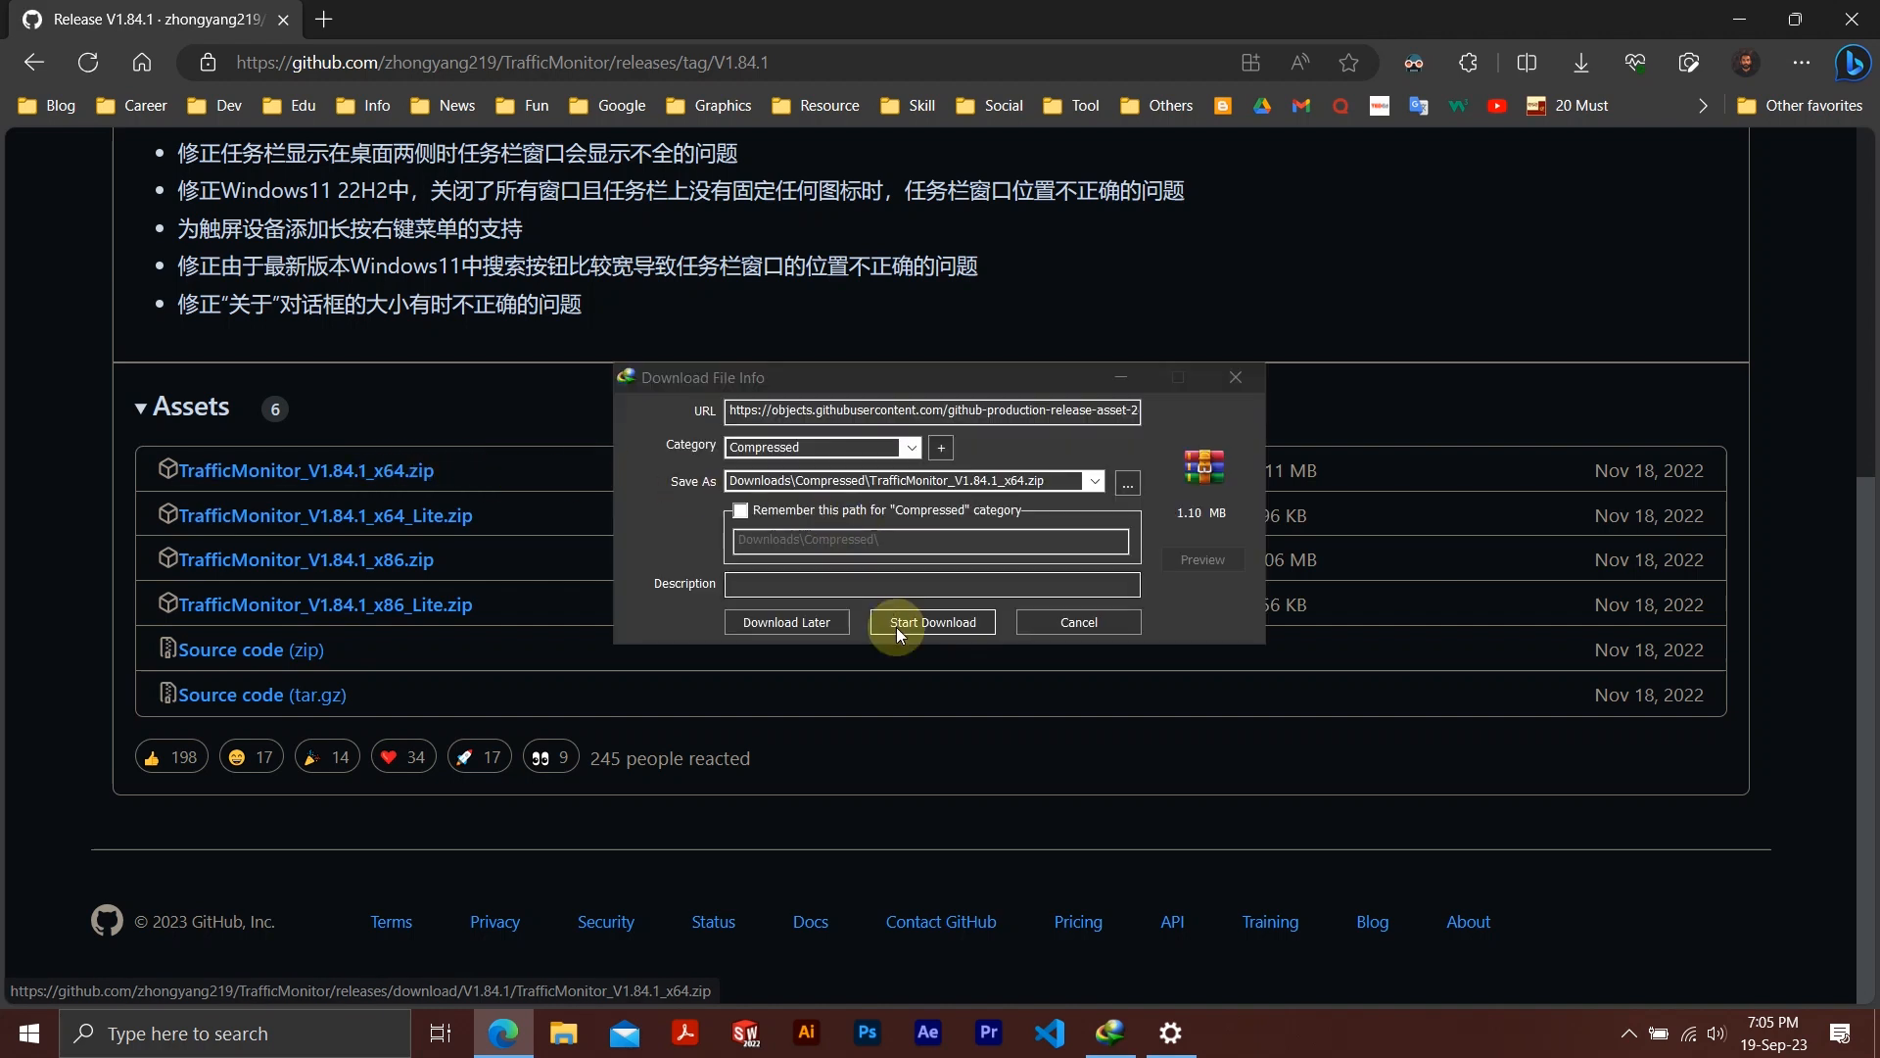
pyautogui.click(936, 619)
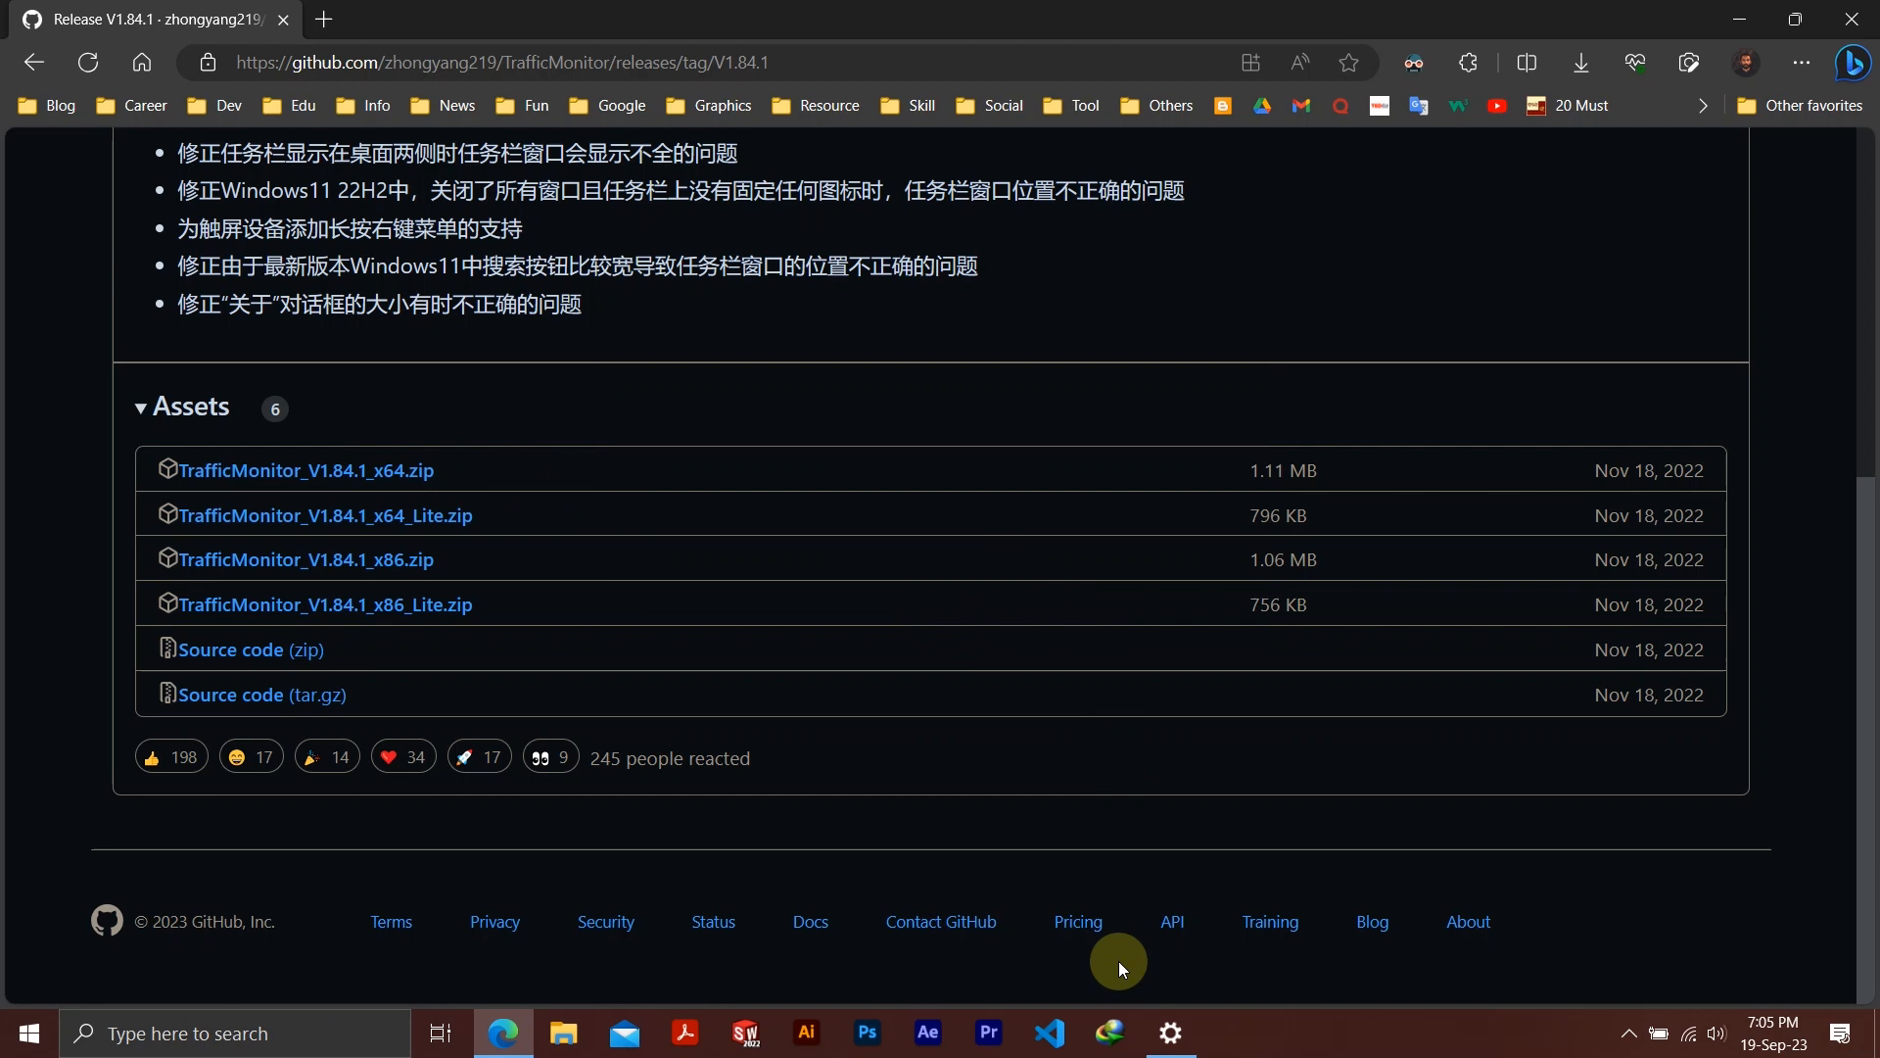
pyautogui.click(1112, 1033)
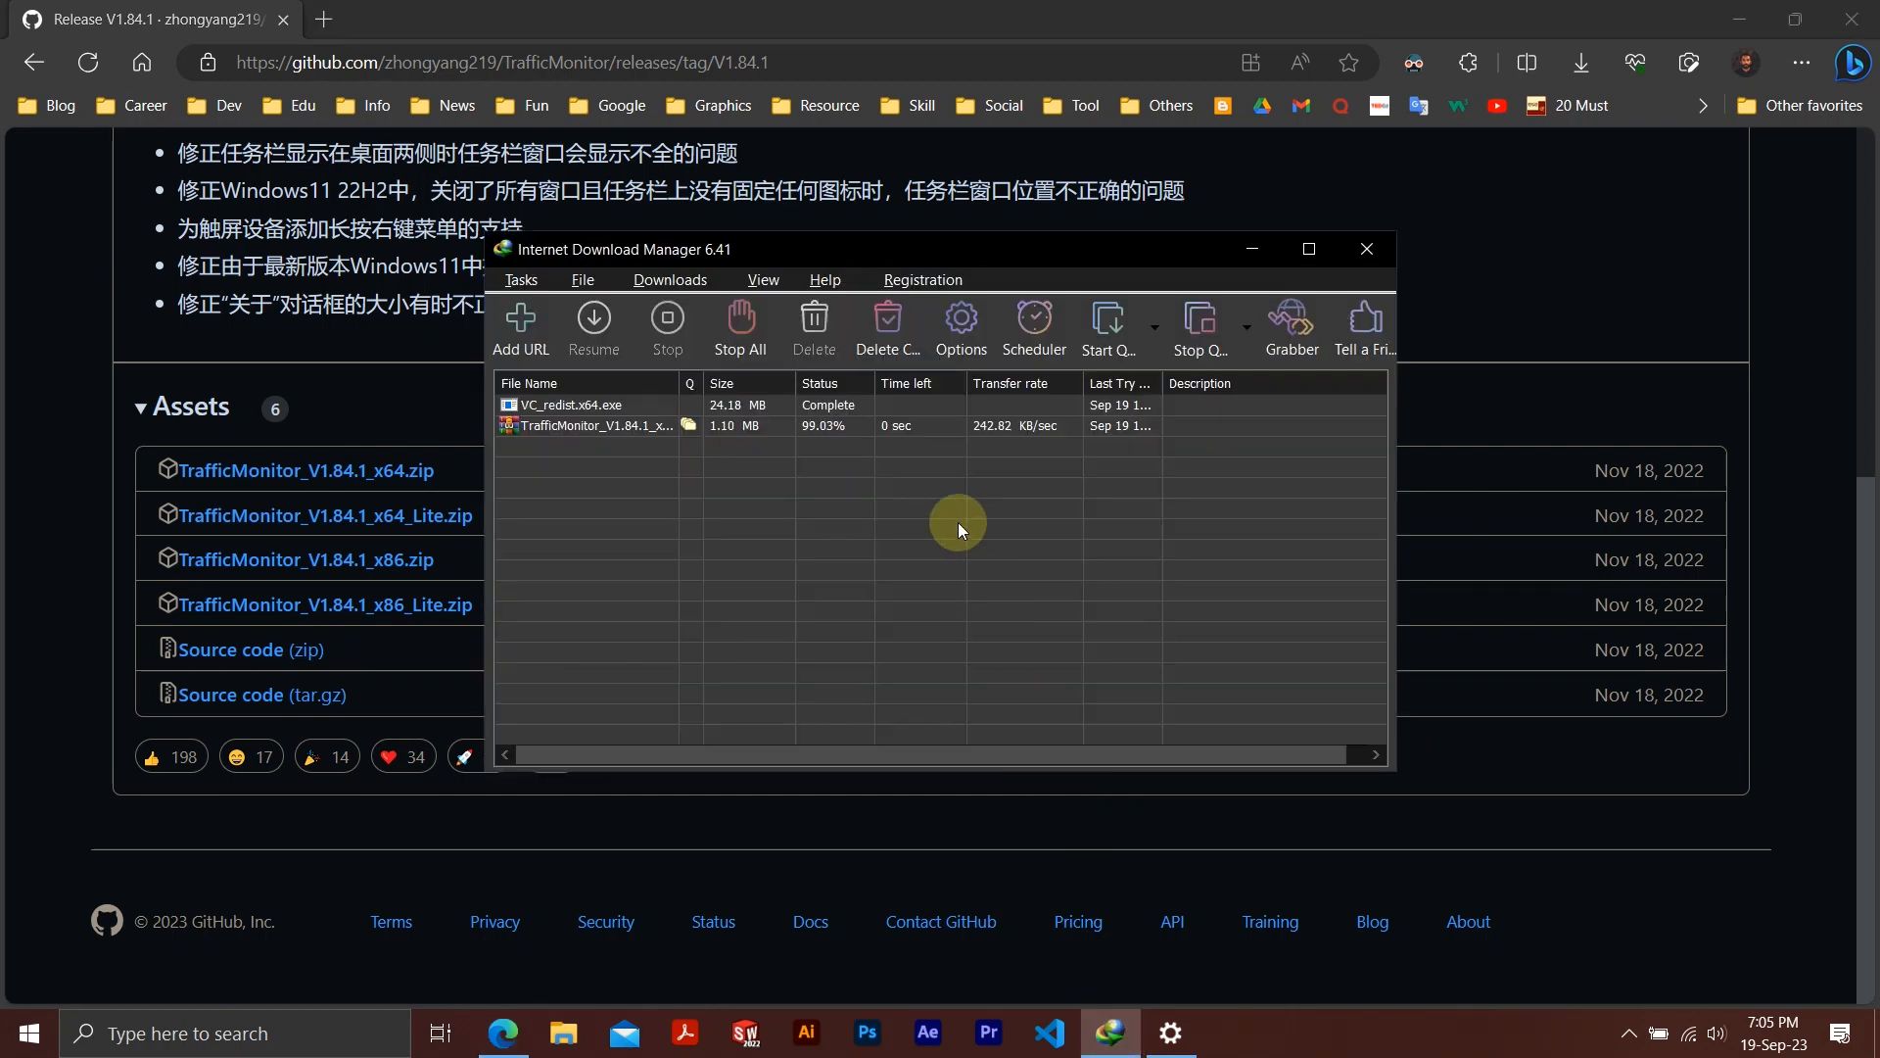
pyautogui.click(1365, 250)
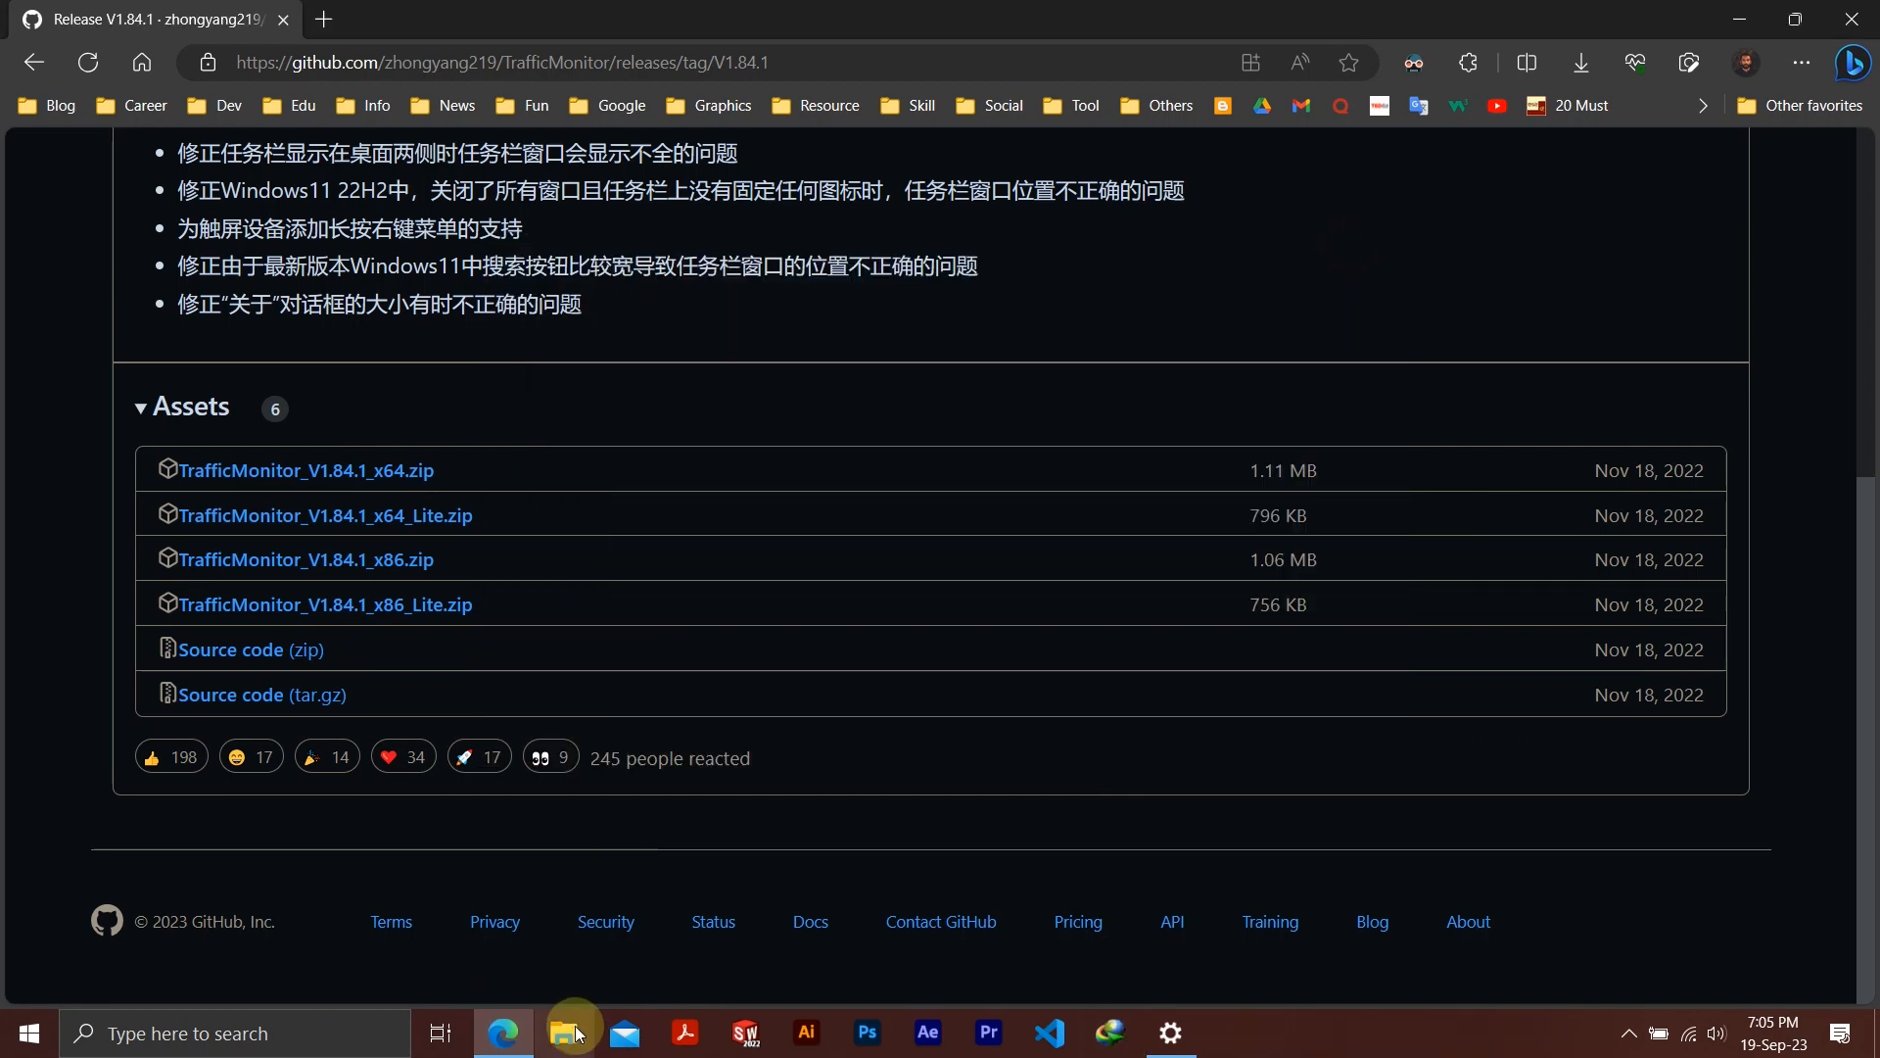
# Extract the TrafficMonitor_V1.84.1_x64 archive inside the Compressed subfolder of Downloads
pyautogui.click(1740, 20)
pyautogui.click(542, 1048)
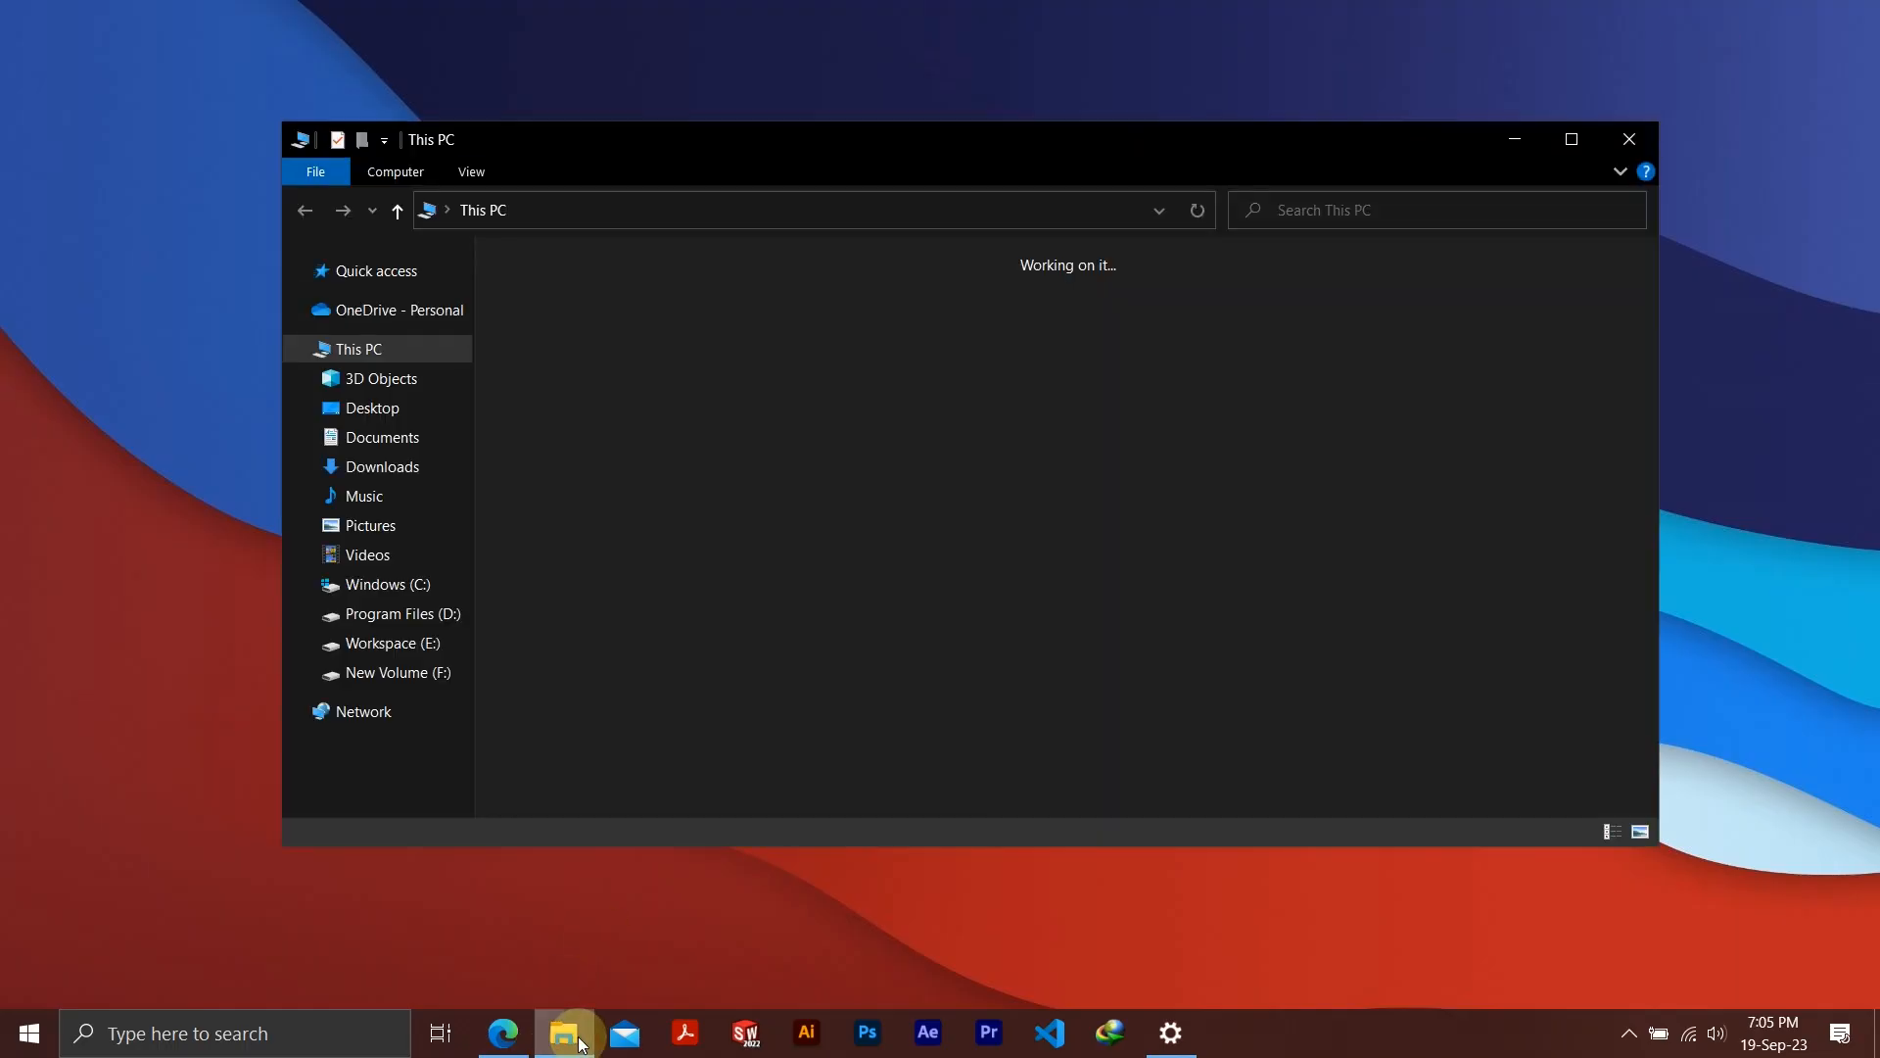
pyautogui.click(637, 372)
pyautogui.doubleClick(636, 370)
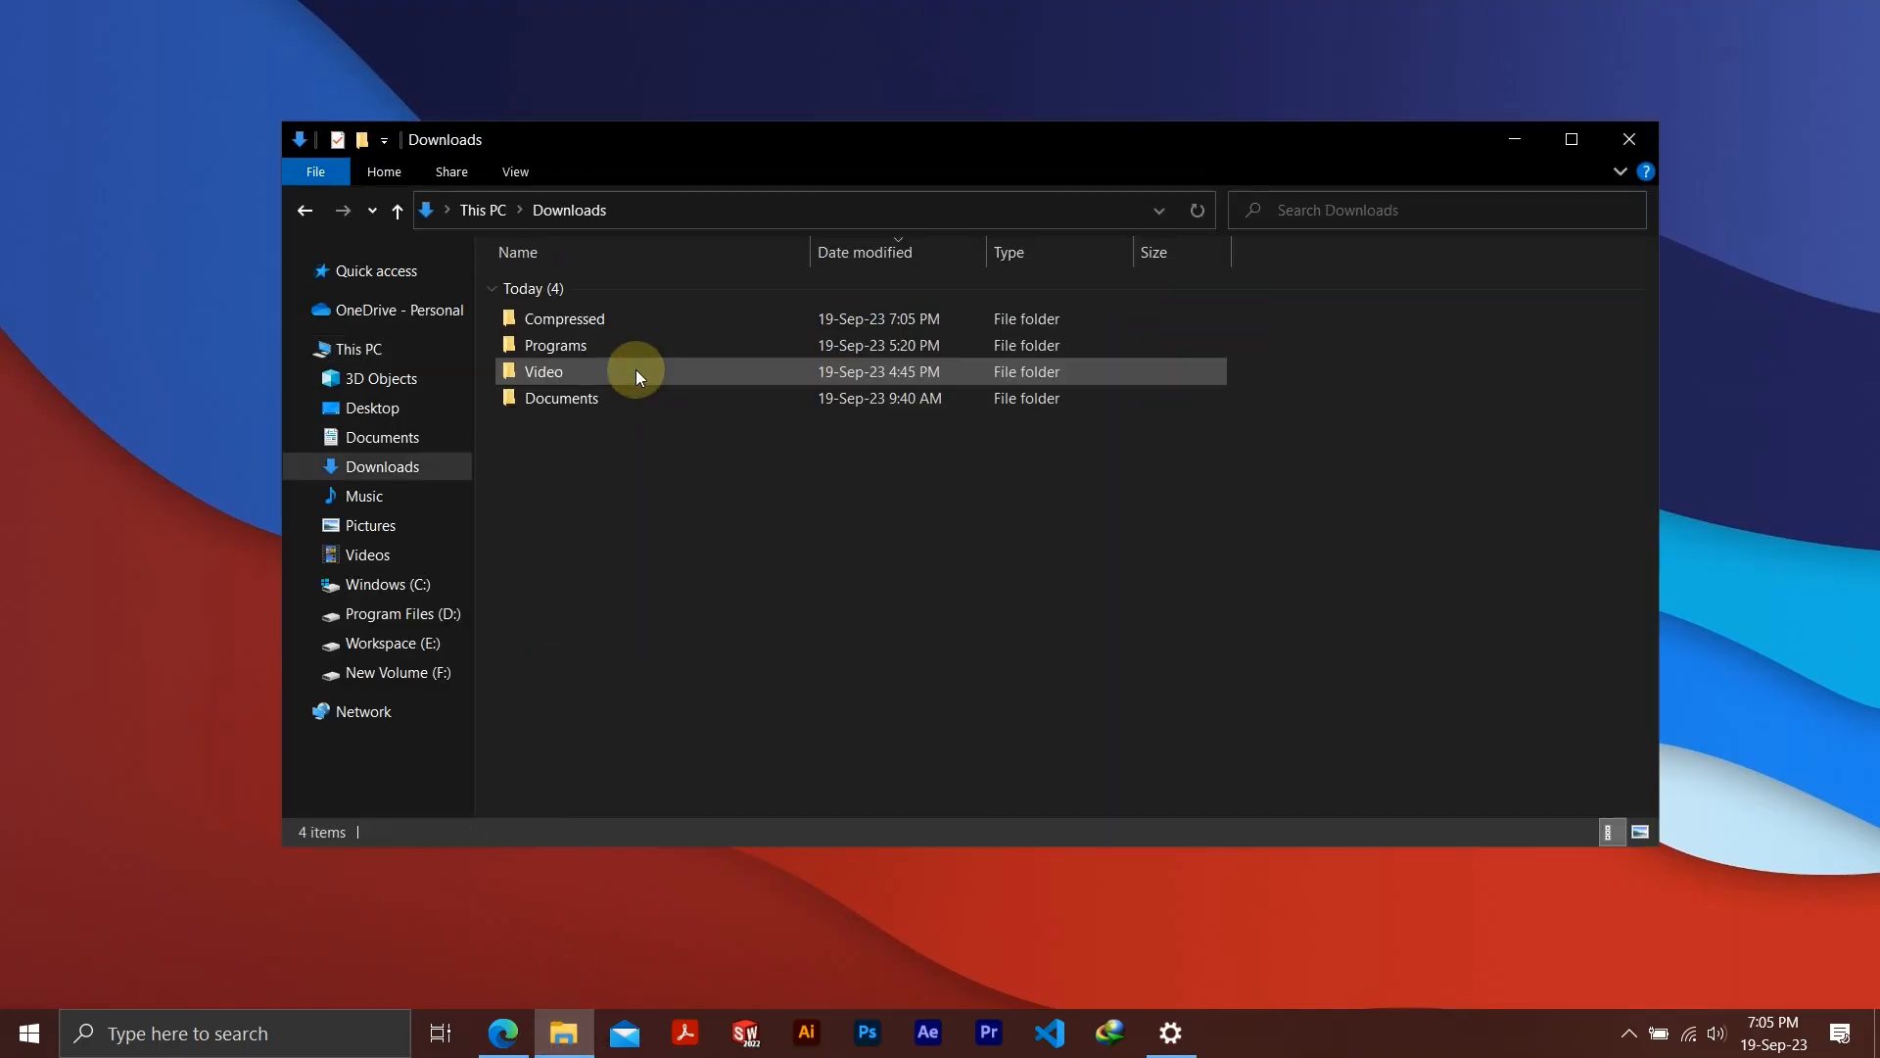
pyautogui.doubleClick(633, 315)
pyautogui.click(614, 289)
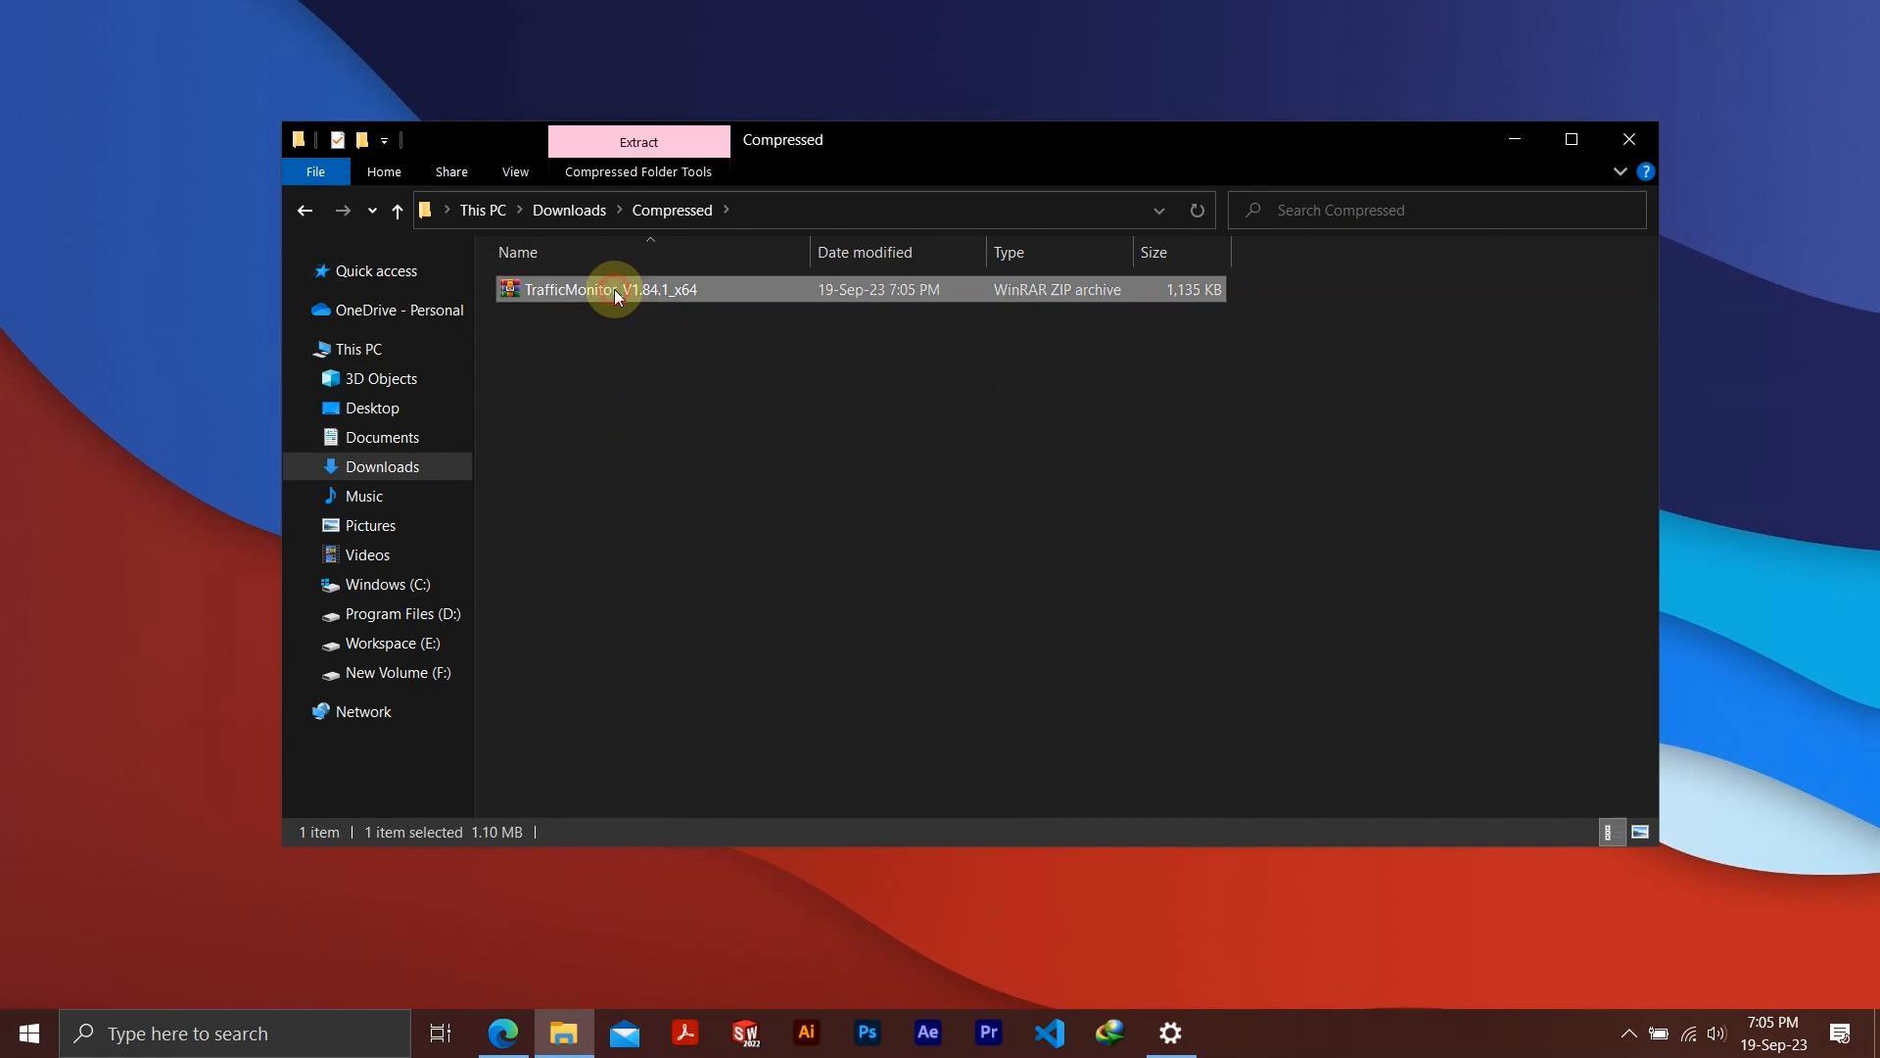
pyautogui.rightClick(614, 290)
pyautogui.click(690, 419)
pyautogui.click(671, 456)
# Move the extracted TrafficMonitor folder to Program Files on drive C:, granting administrator permission
pyautogui.click(614, 288)
pyautogui.rightClick(617, 286)
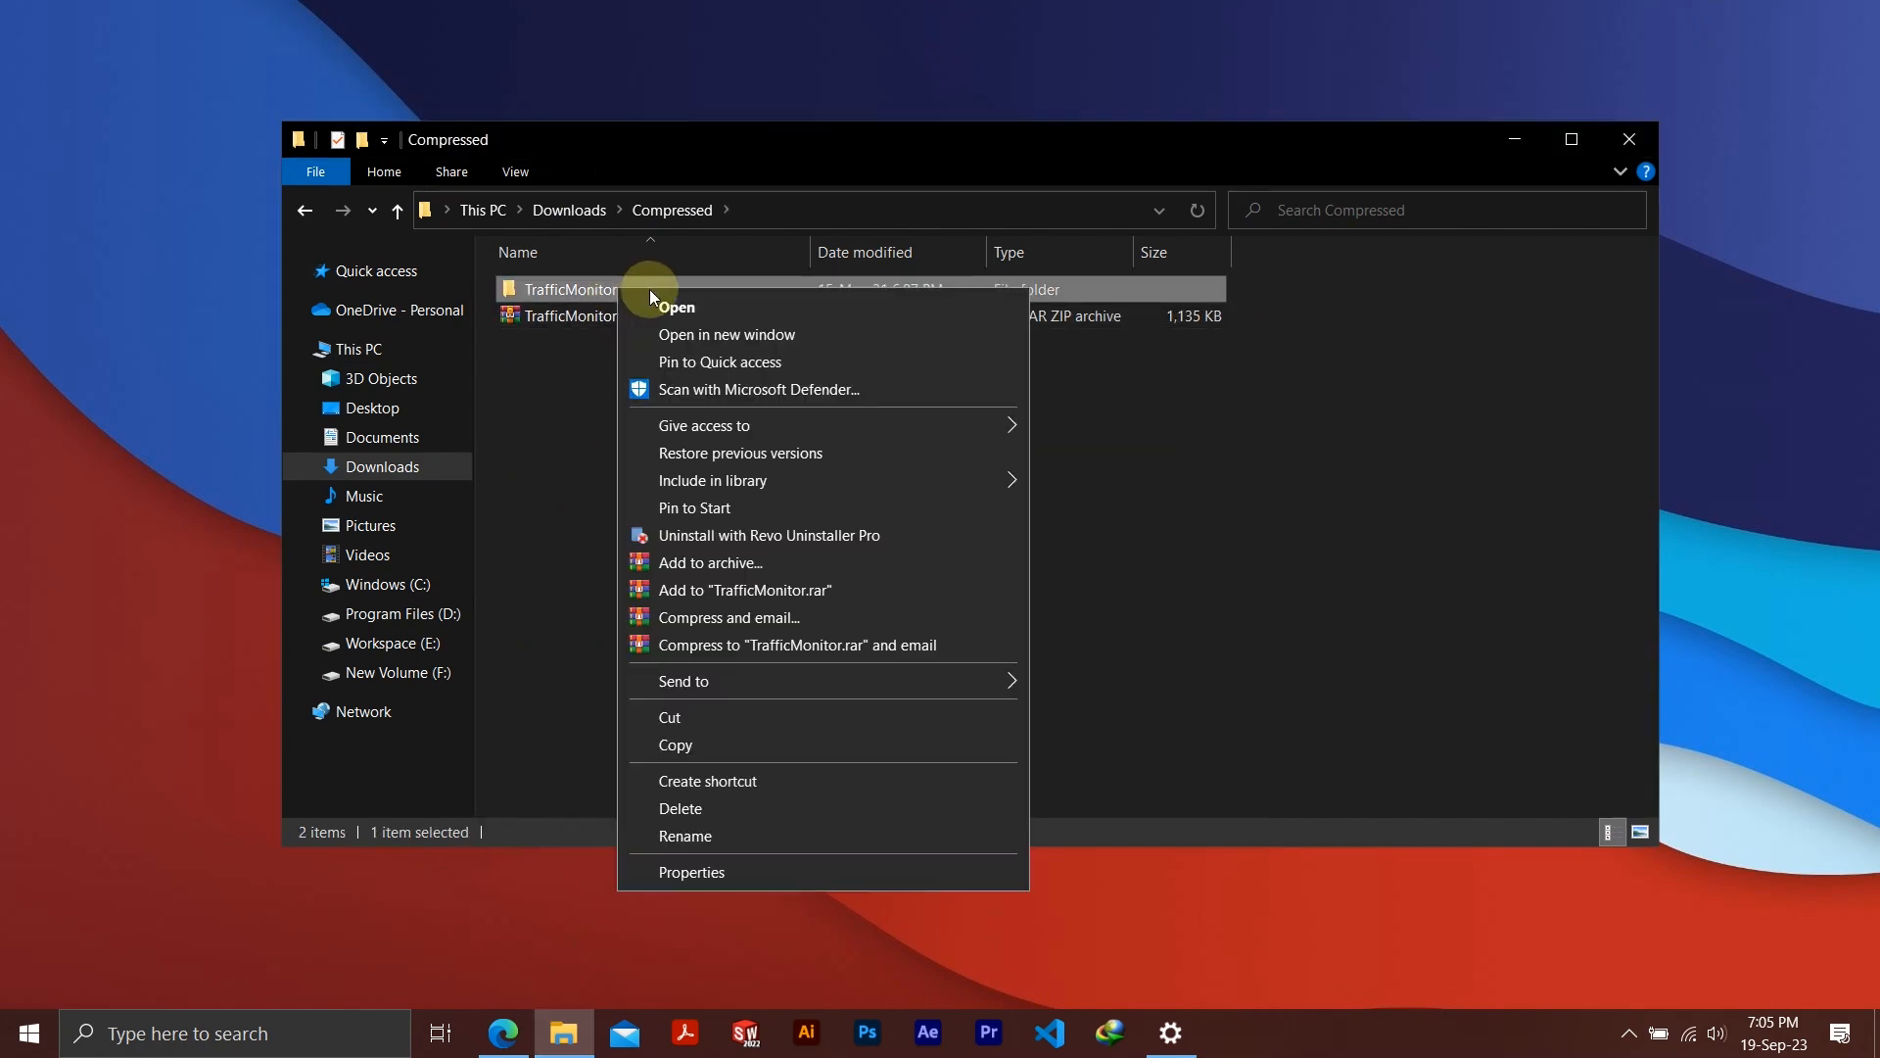
pyautogui.click(698, 717)
pyautogui.click(431, 584)
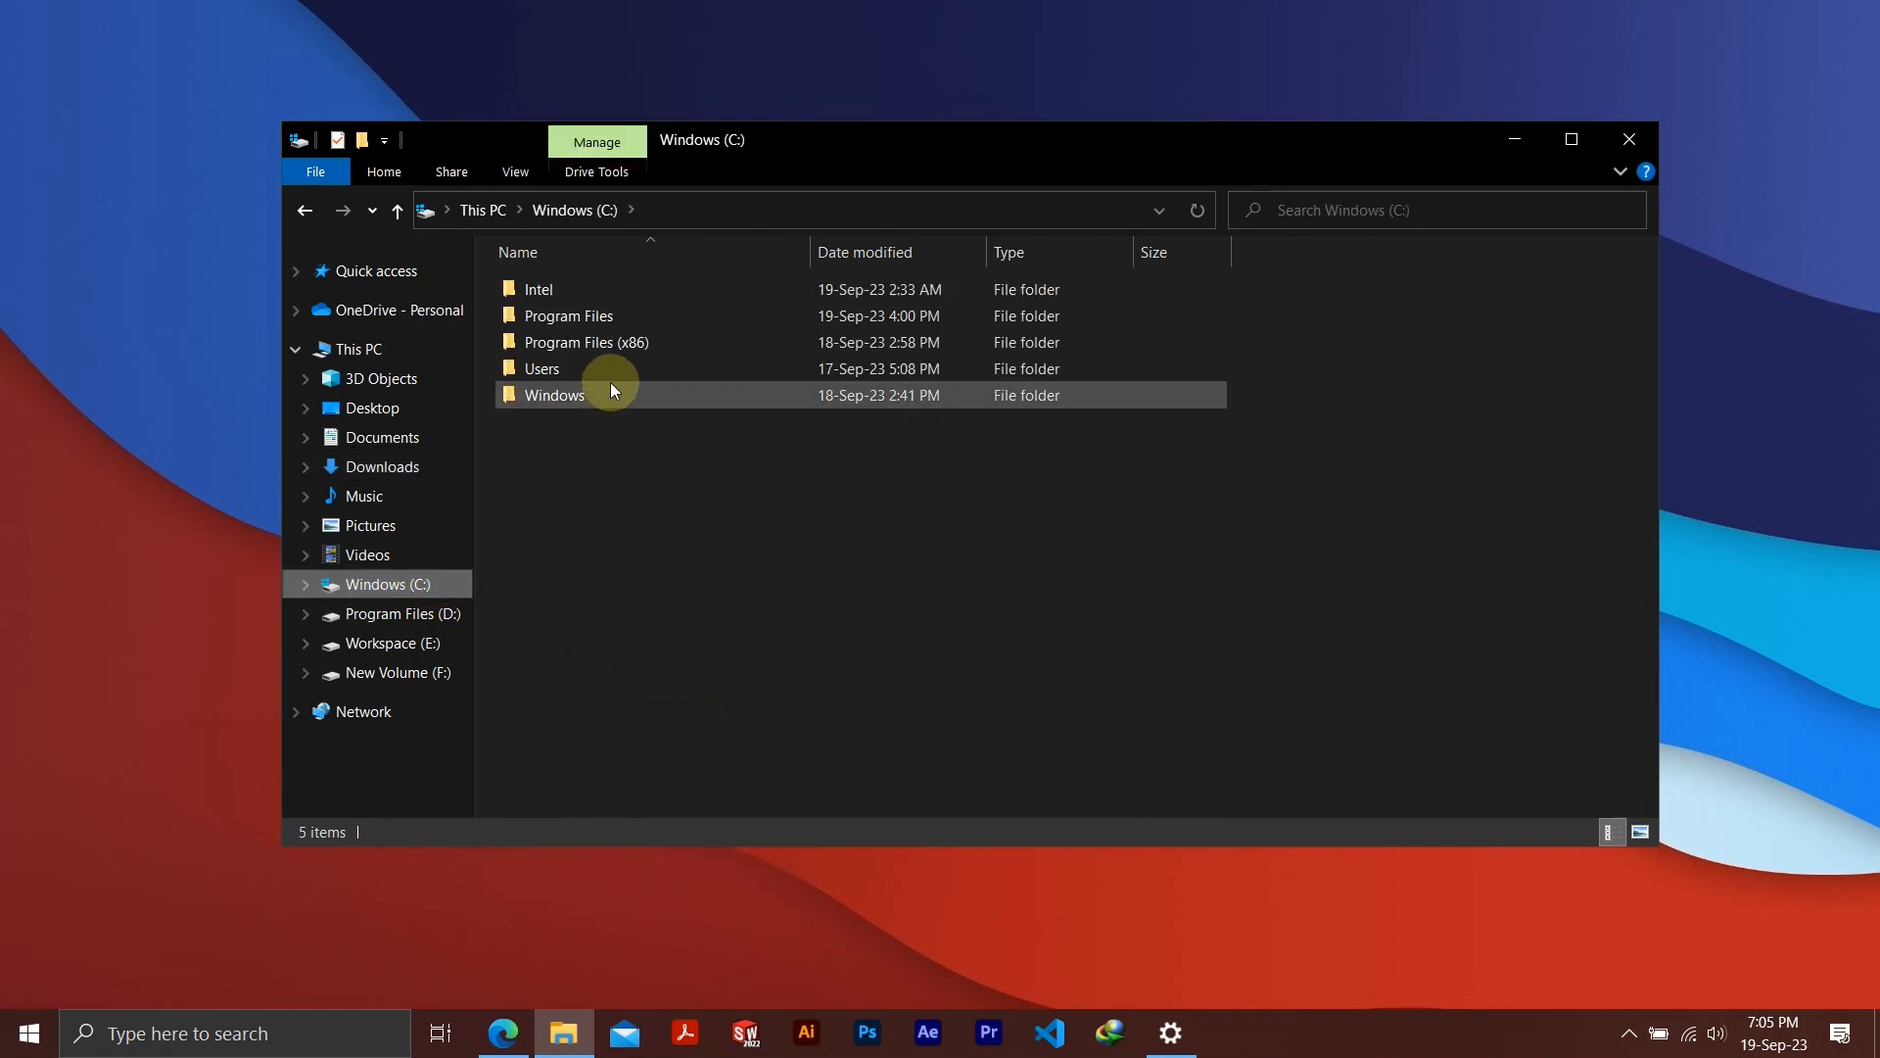
pyautogui.doubleClick(626, 316)
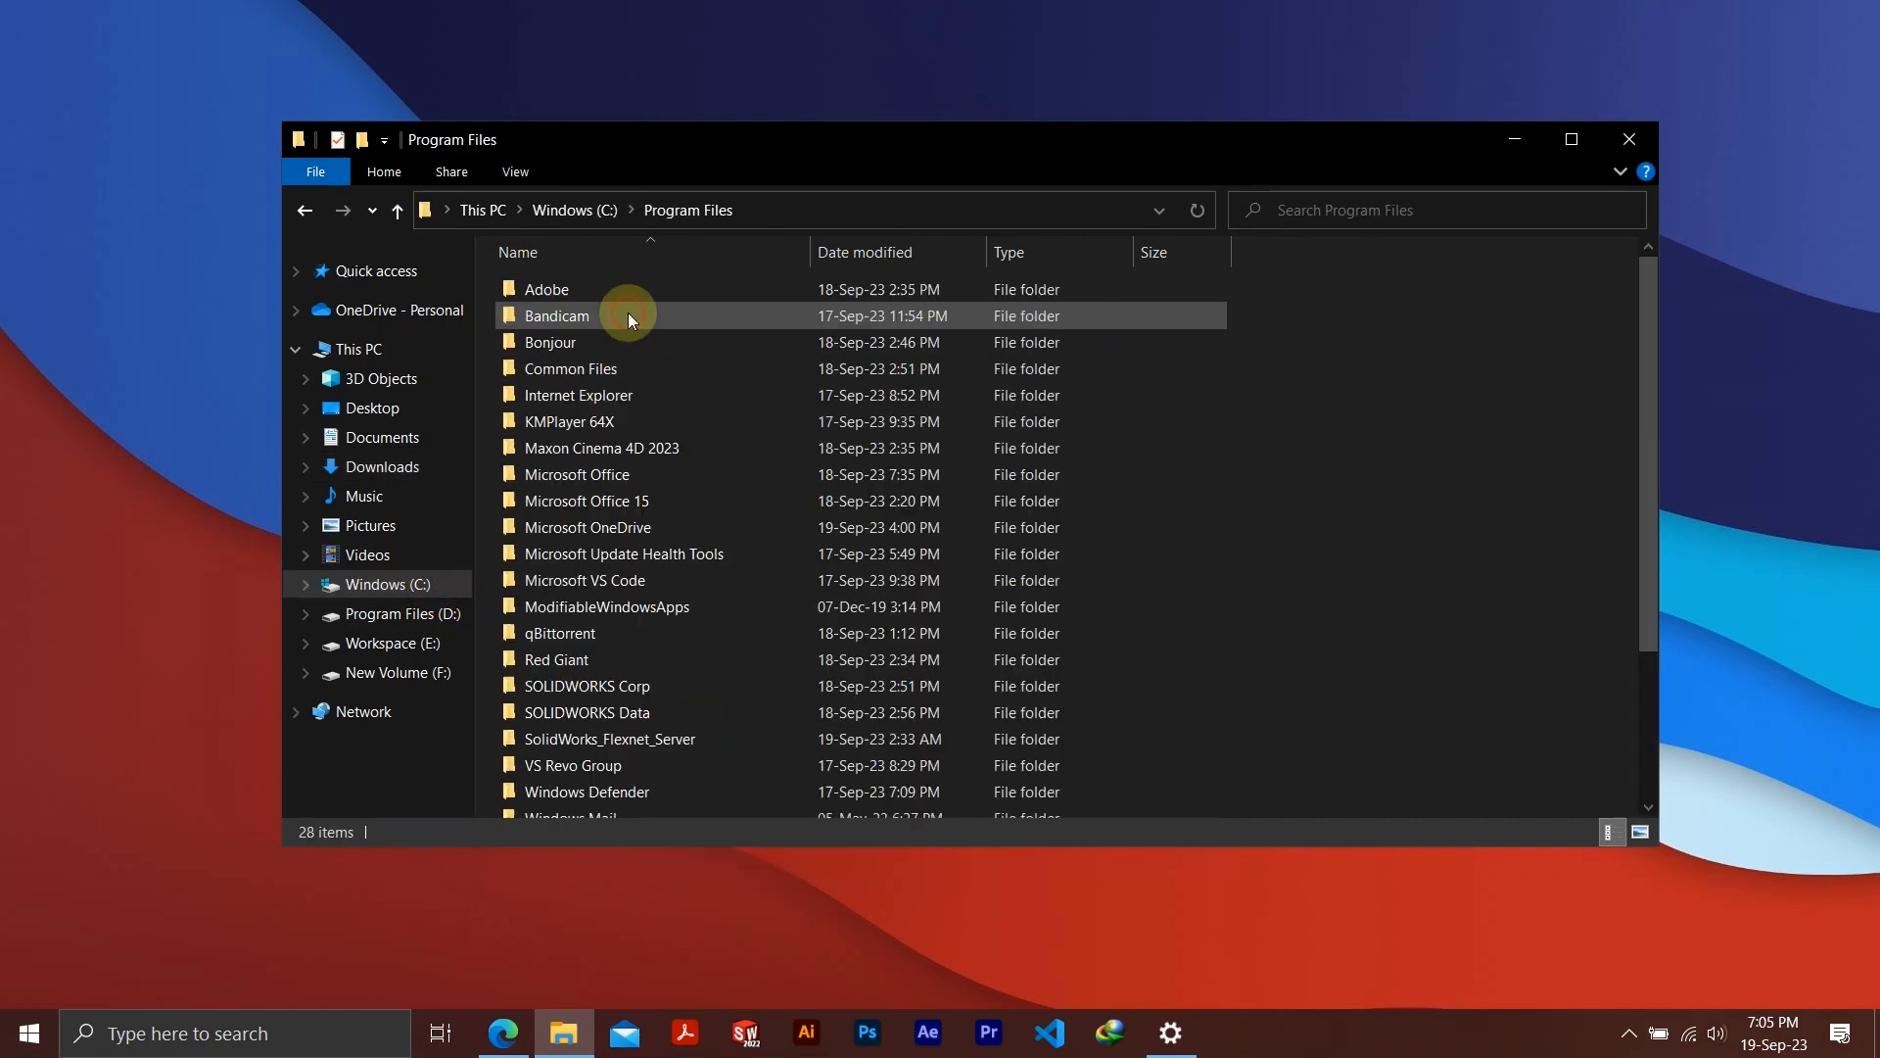
pyautogui.rightClick(1363, 418)
pyautogui.click(1432, 588)
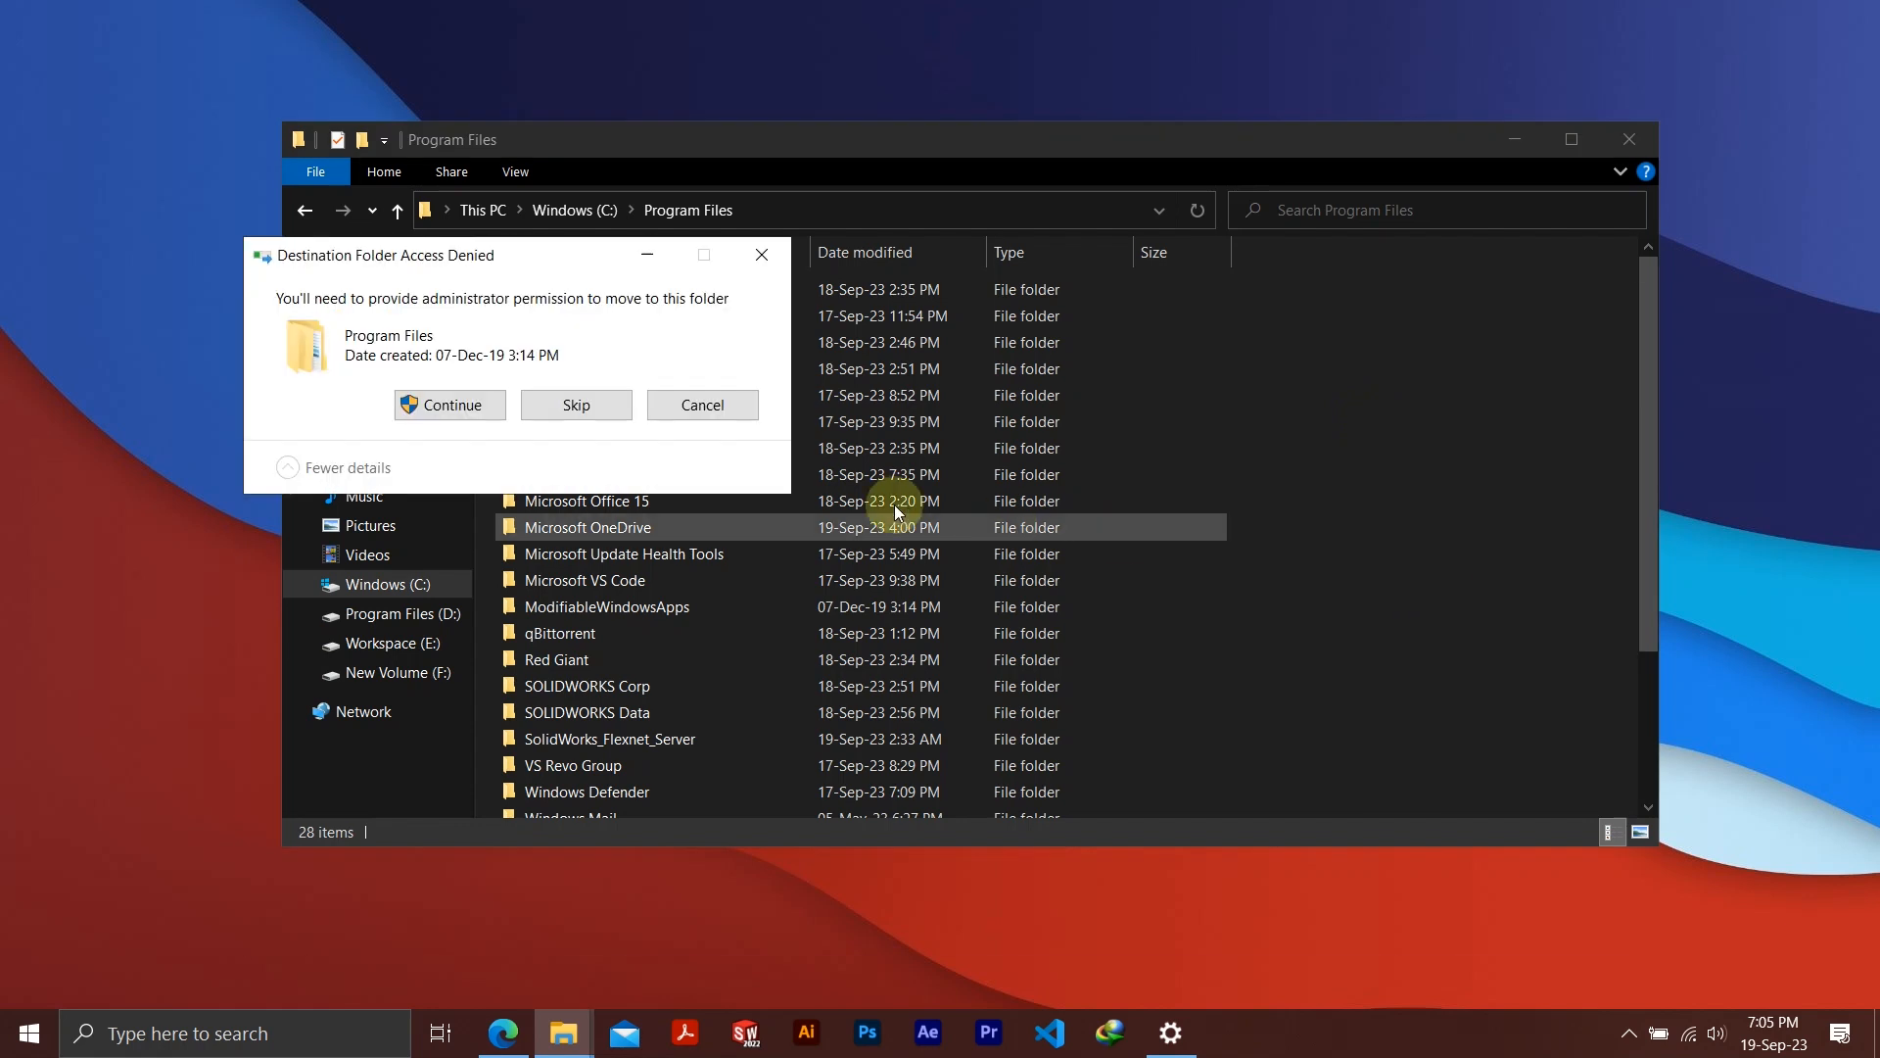
pyautogui.click(460, 404)
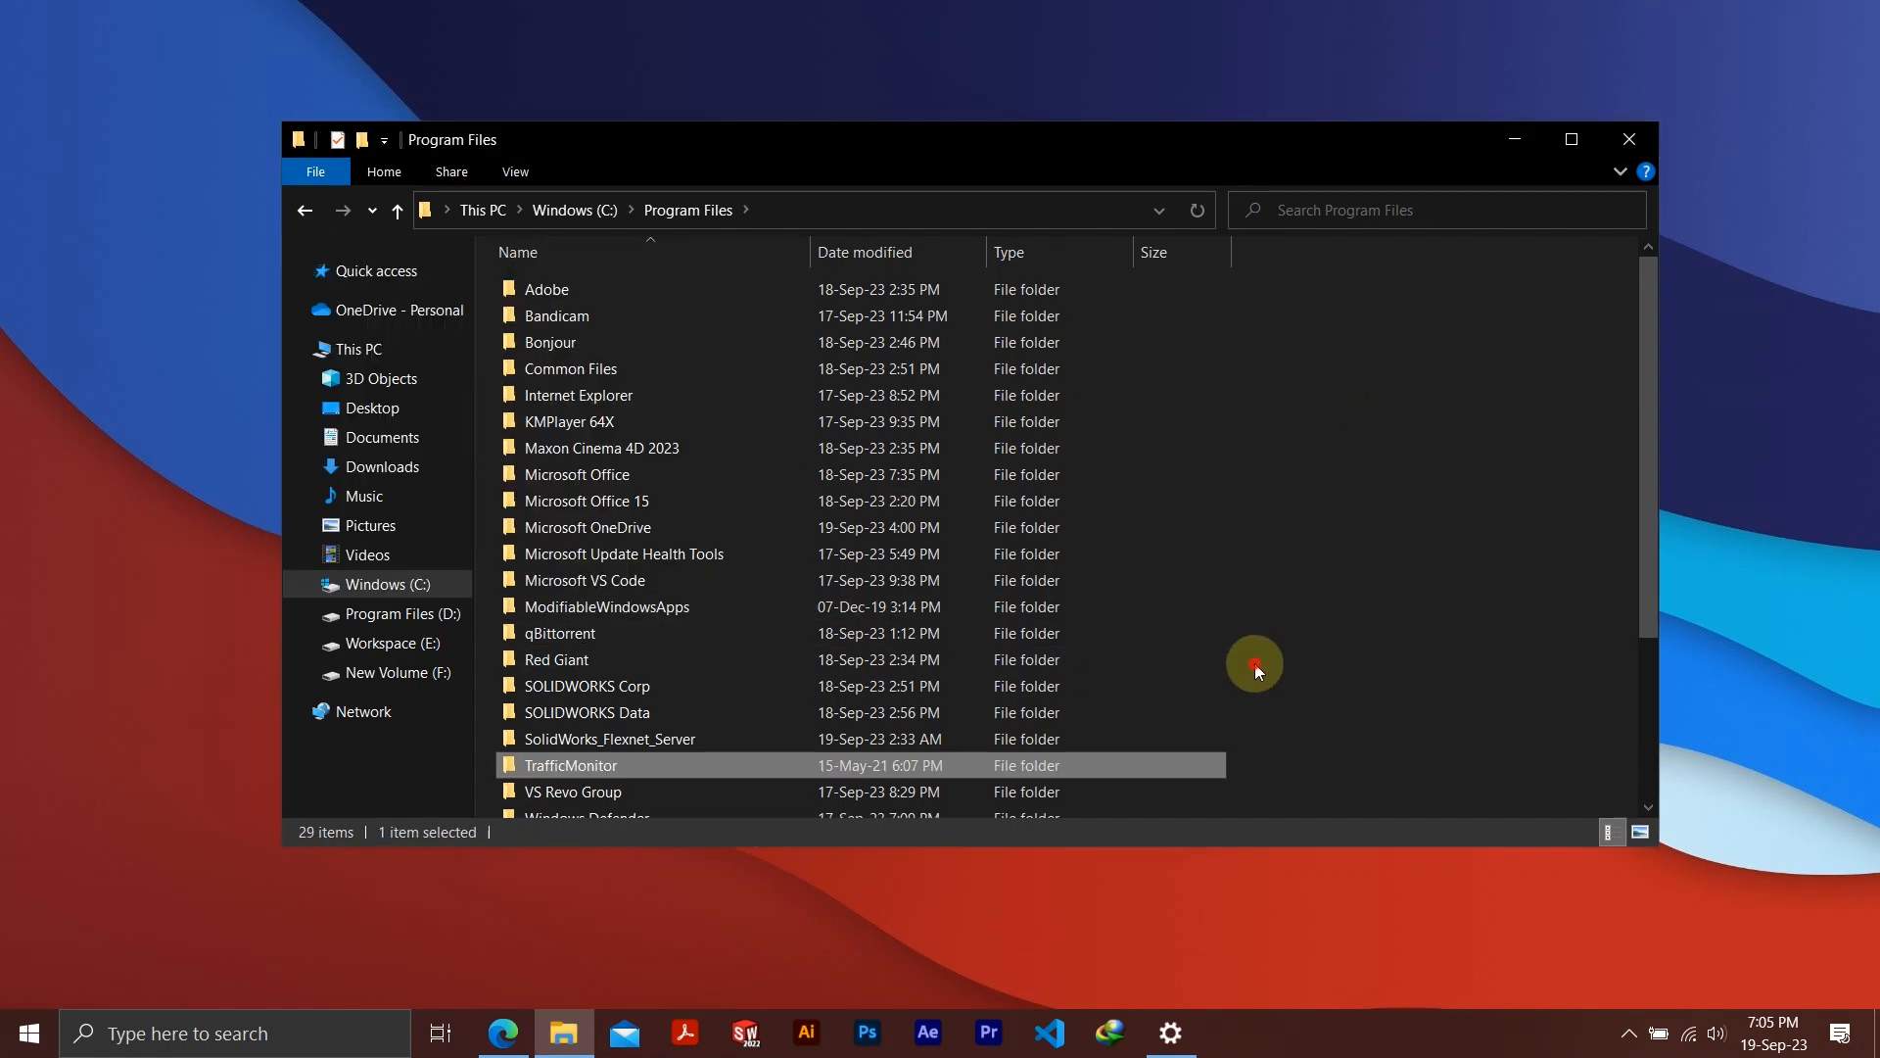
# Launch the TrafficMonitor application from its folder in Program Files and close the File Explorer window
pyautogui.doubleClick(584, 765)
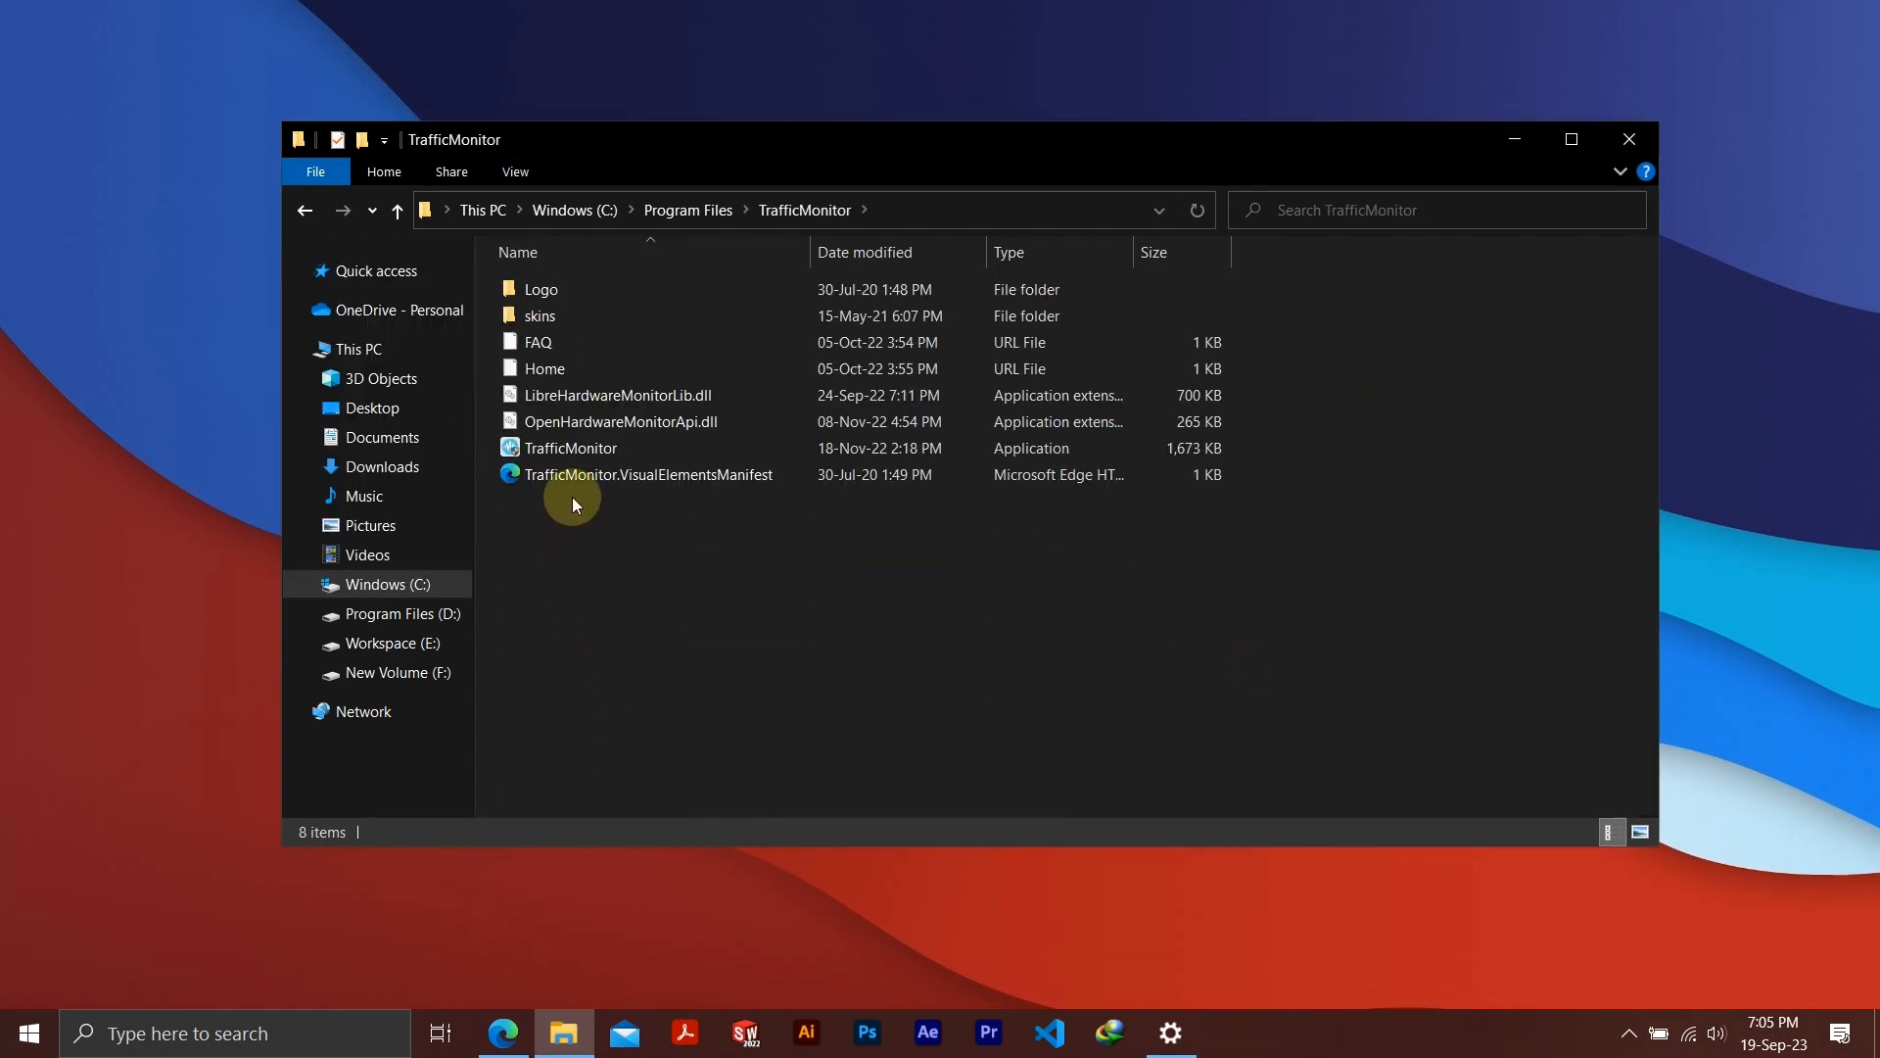
pyautogui.click(571, 449)
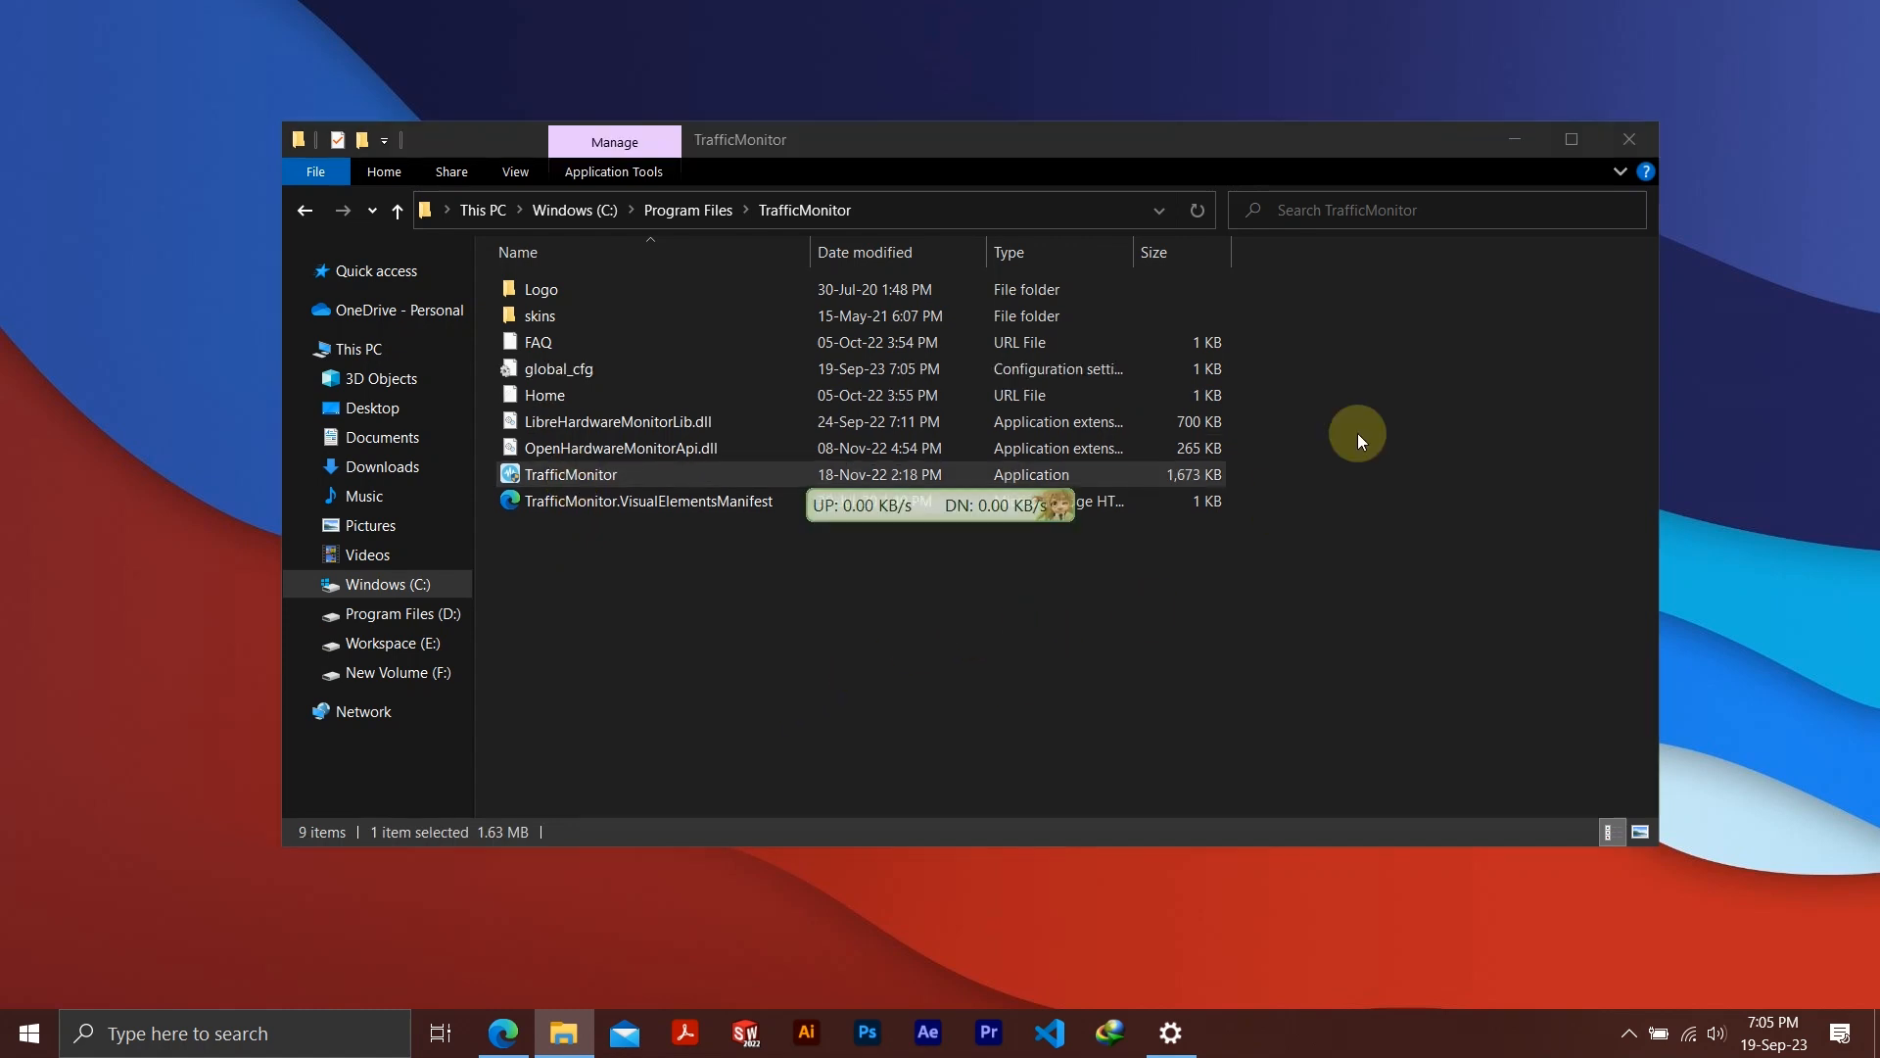
pyautogui.click(1610, 143)
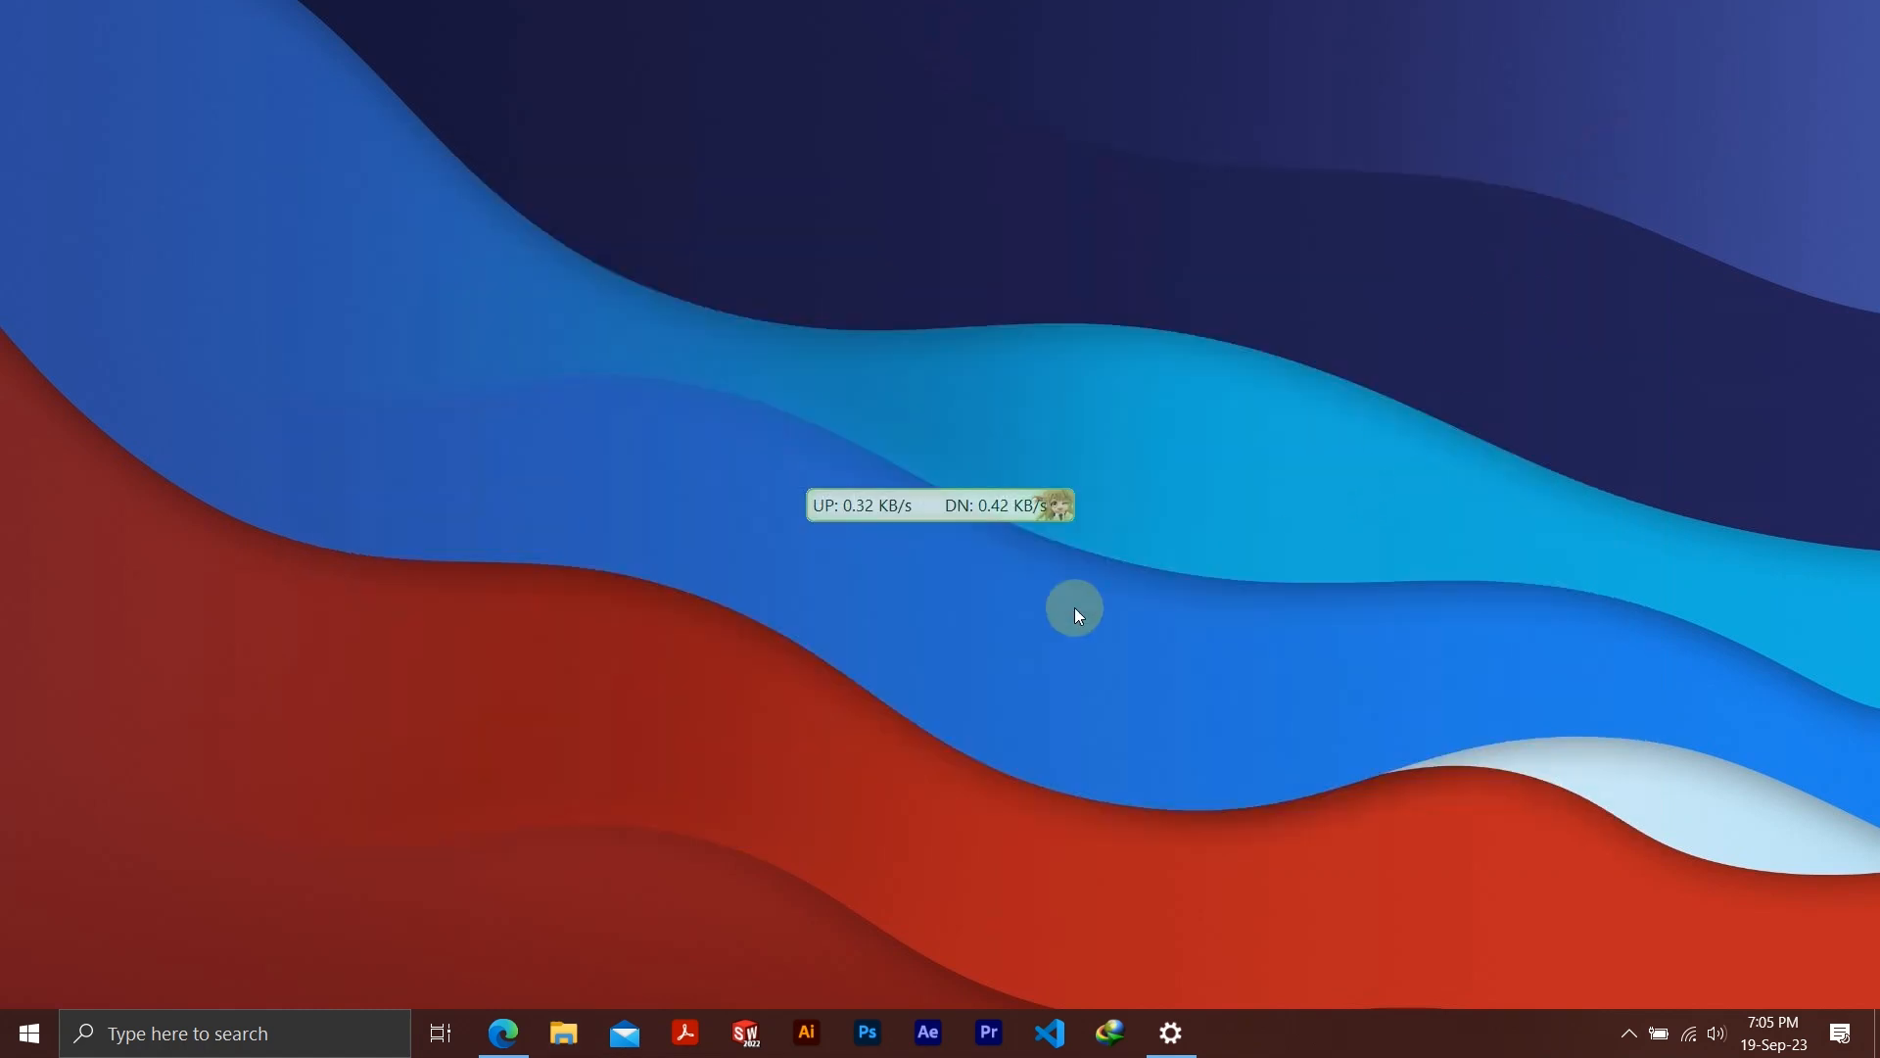
# Show TrafficMonitor's taskbar window and hide its floating main window
pyautogui.rightClick(918, 501)
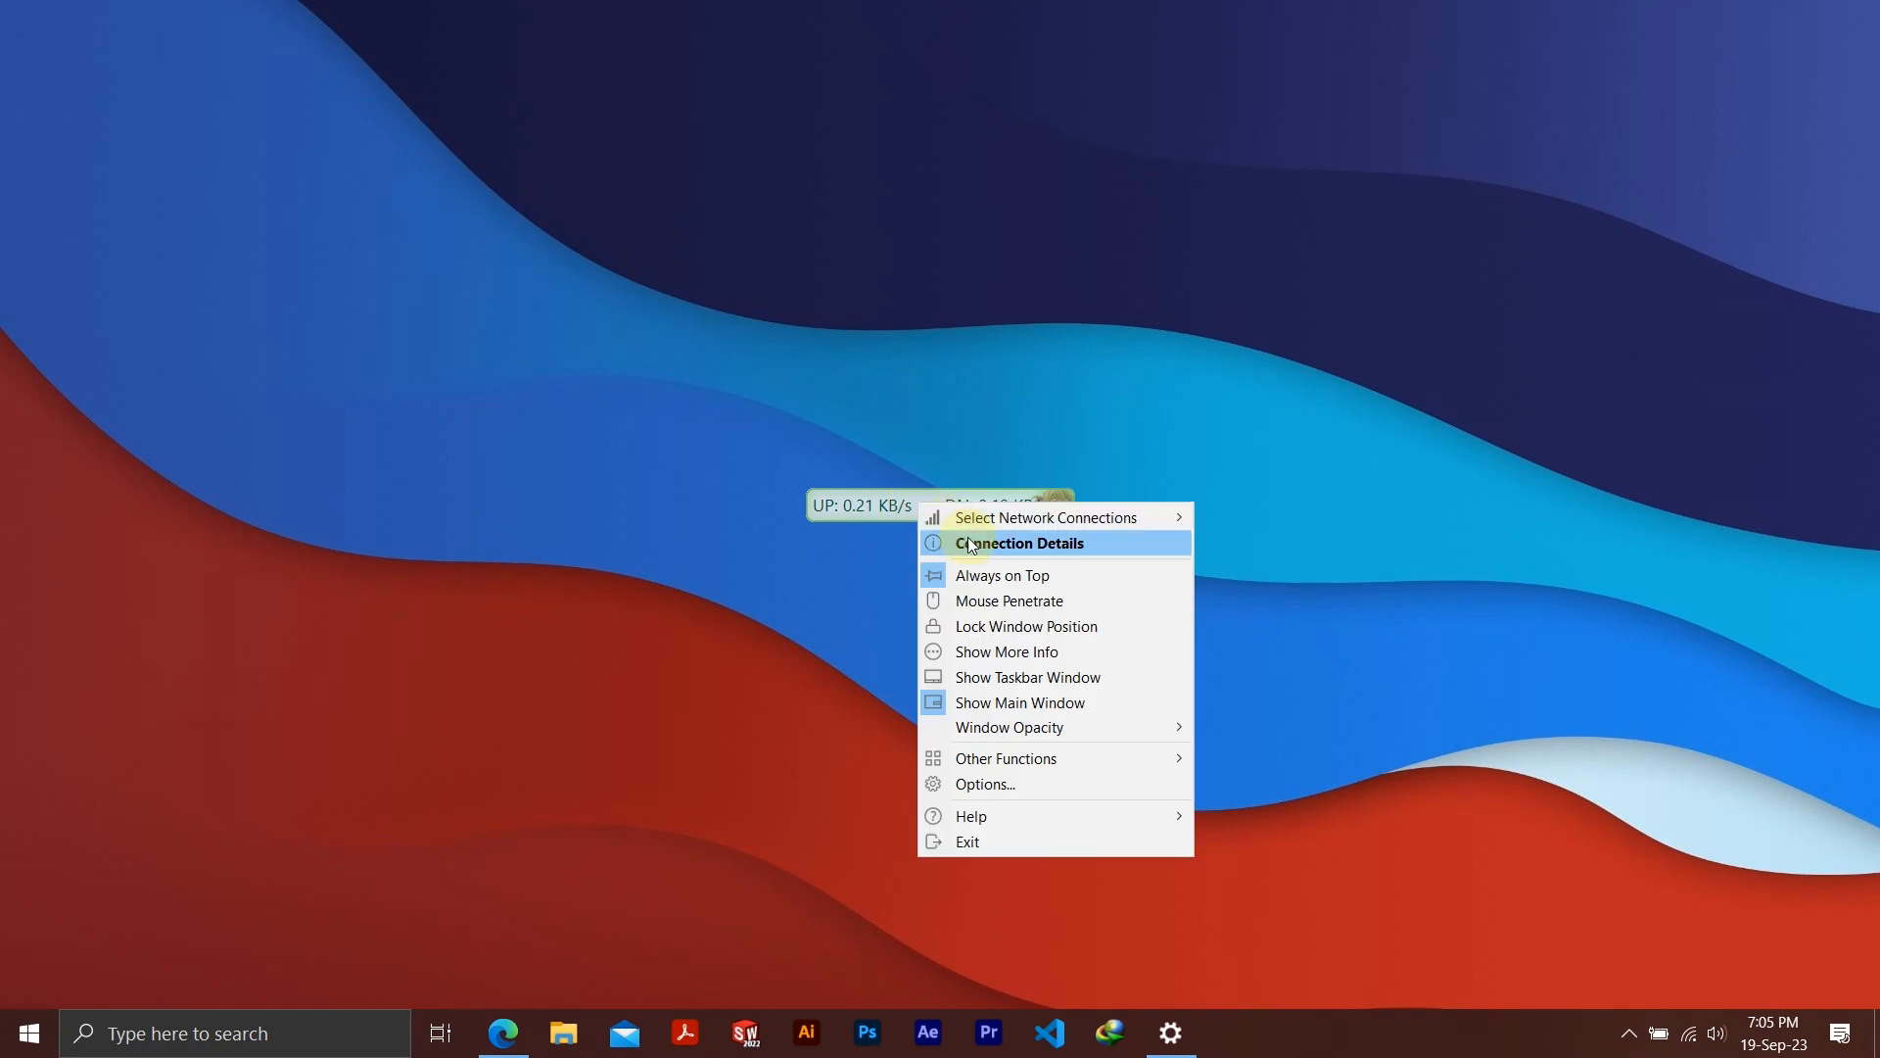
pyautogui.click(1051, 683)
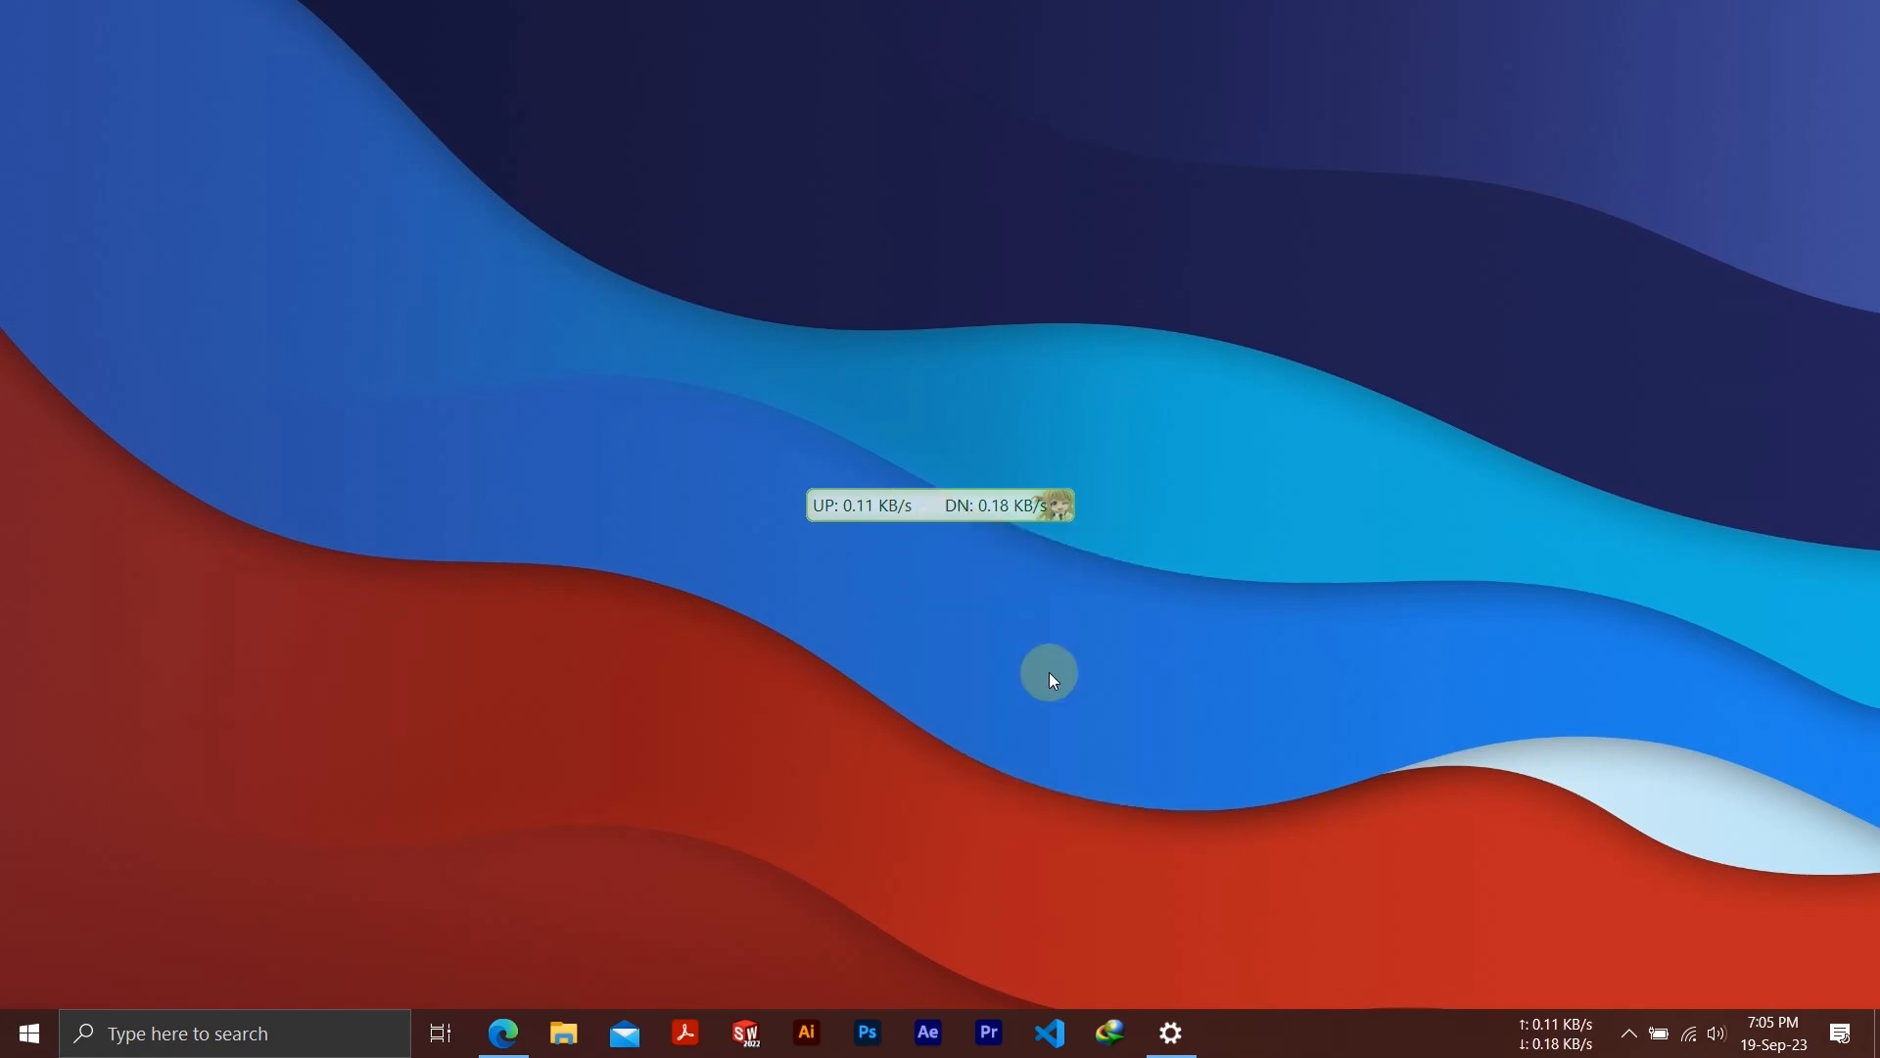
pyautogui.rightClick(921, 501)
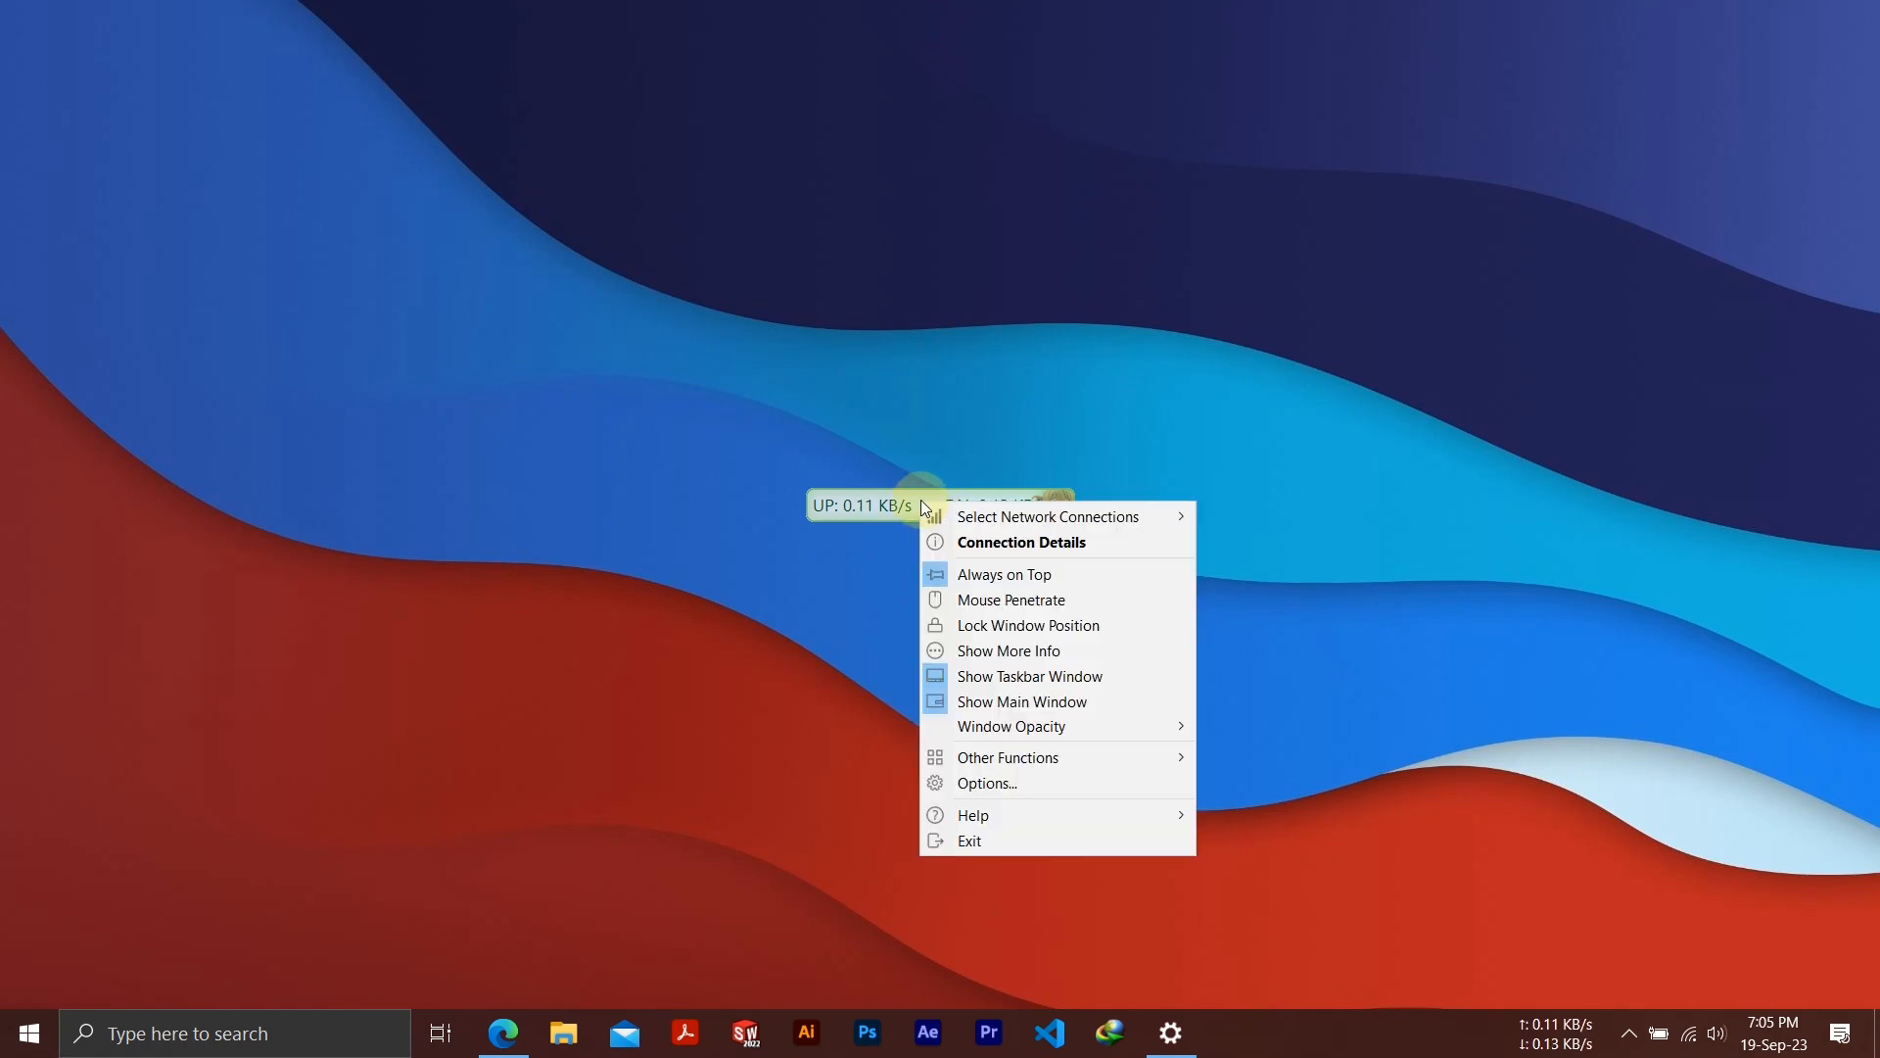
pyautogui.click(1025, 699)
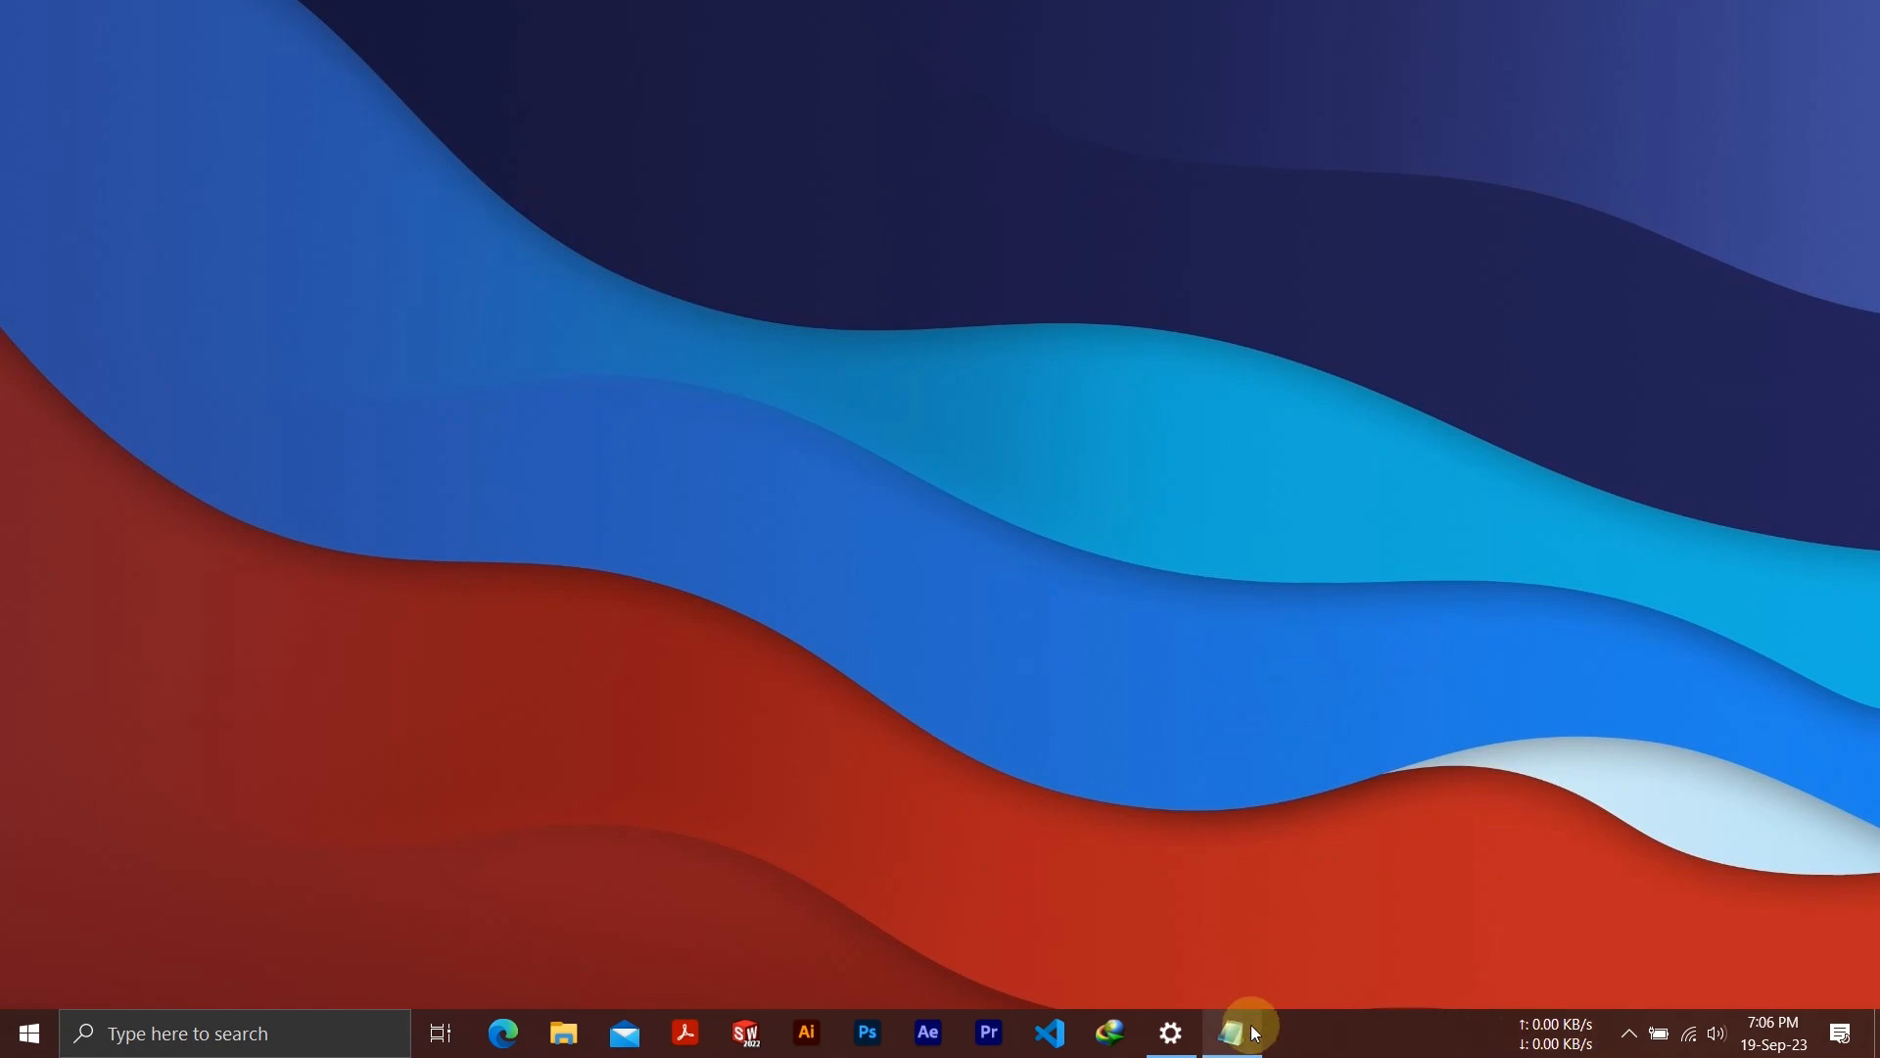
# Copy the up and down arrow symbols from the untitled Notepad document, and minimize Notepad
pyautogui.click(1243, 1035)
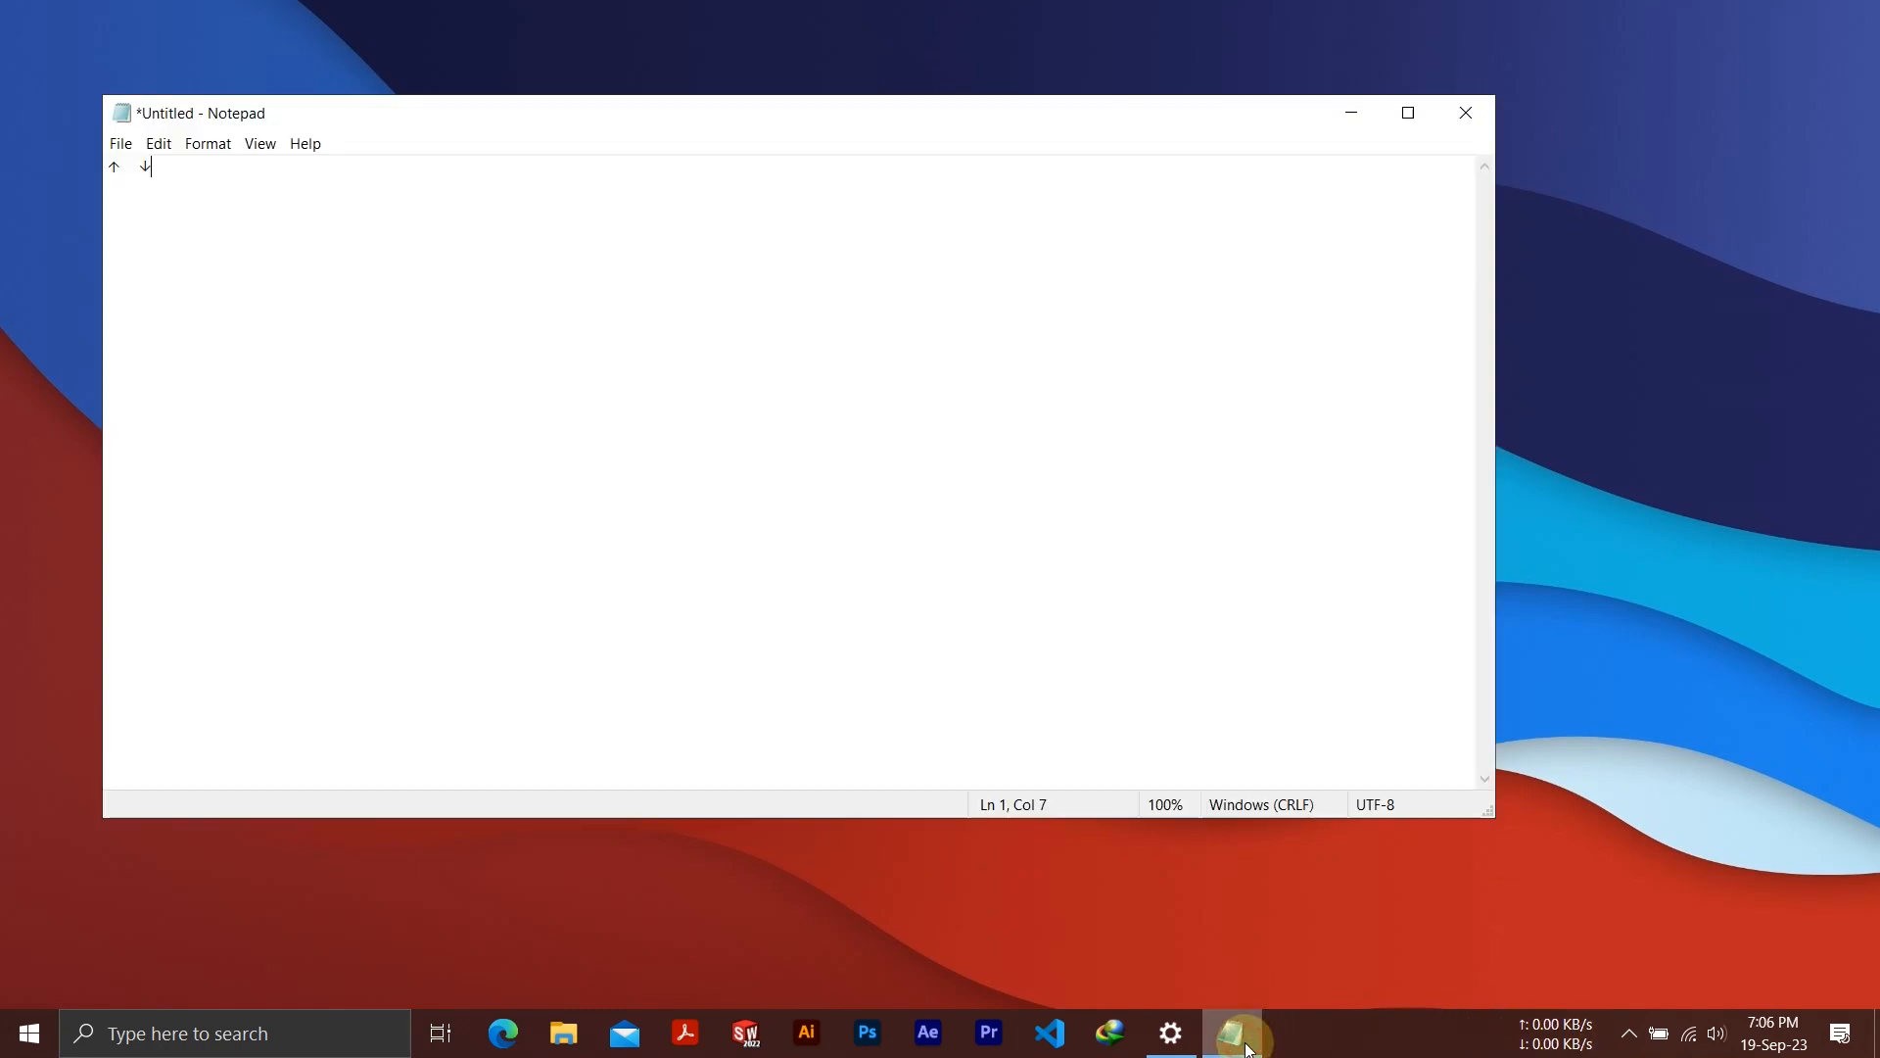
pyautogui.moveTo(174, 168); pyautogui.dragTo(84, 161)
pyautogui.rightClick(158, 176)
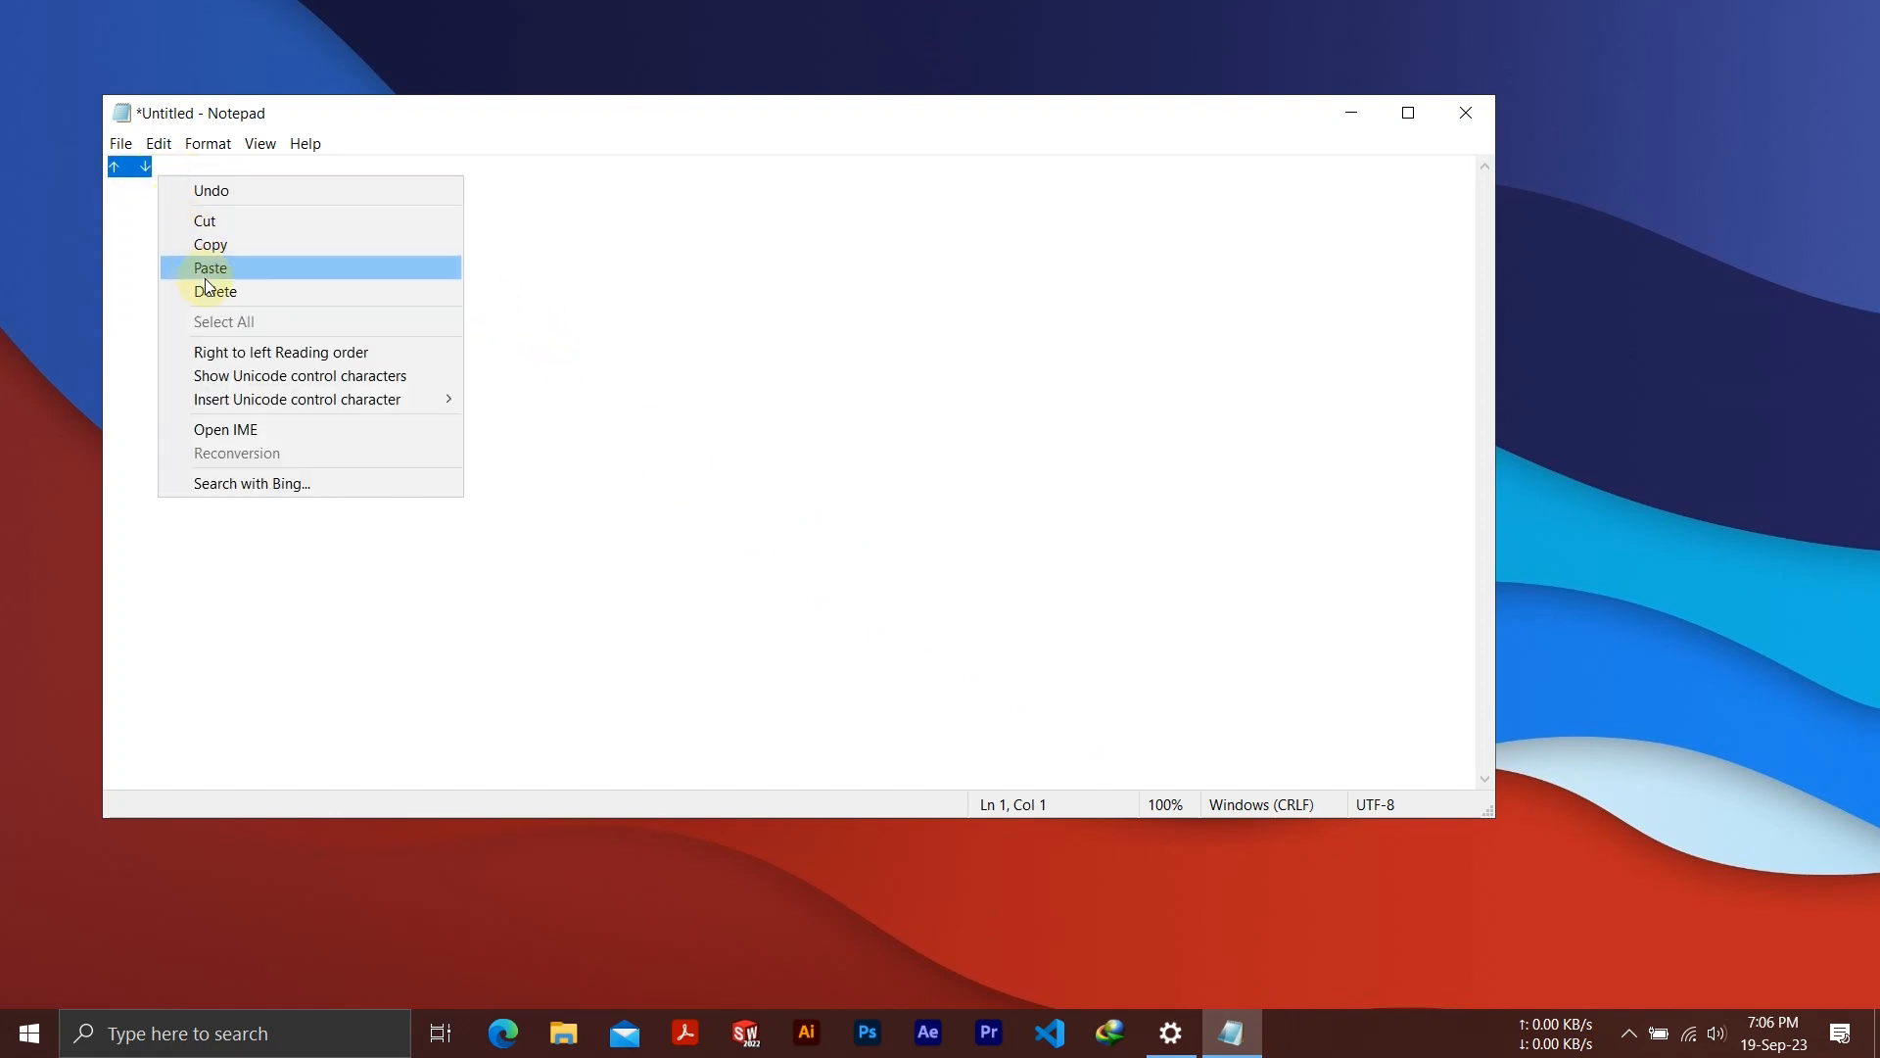
pyautogui.click(218, 250)
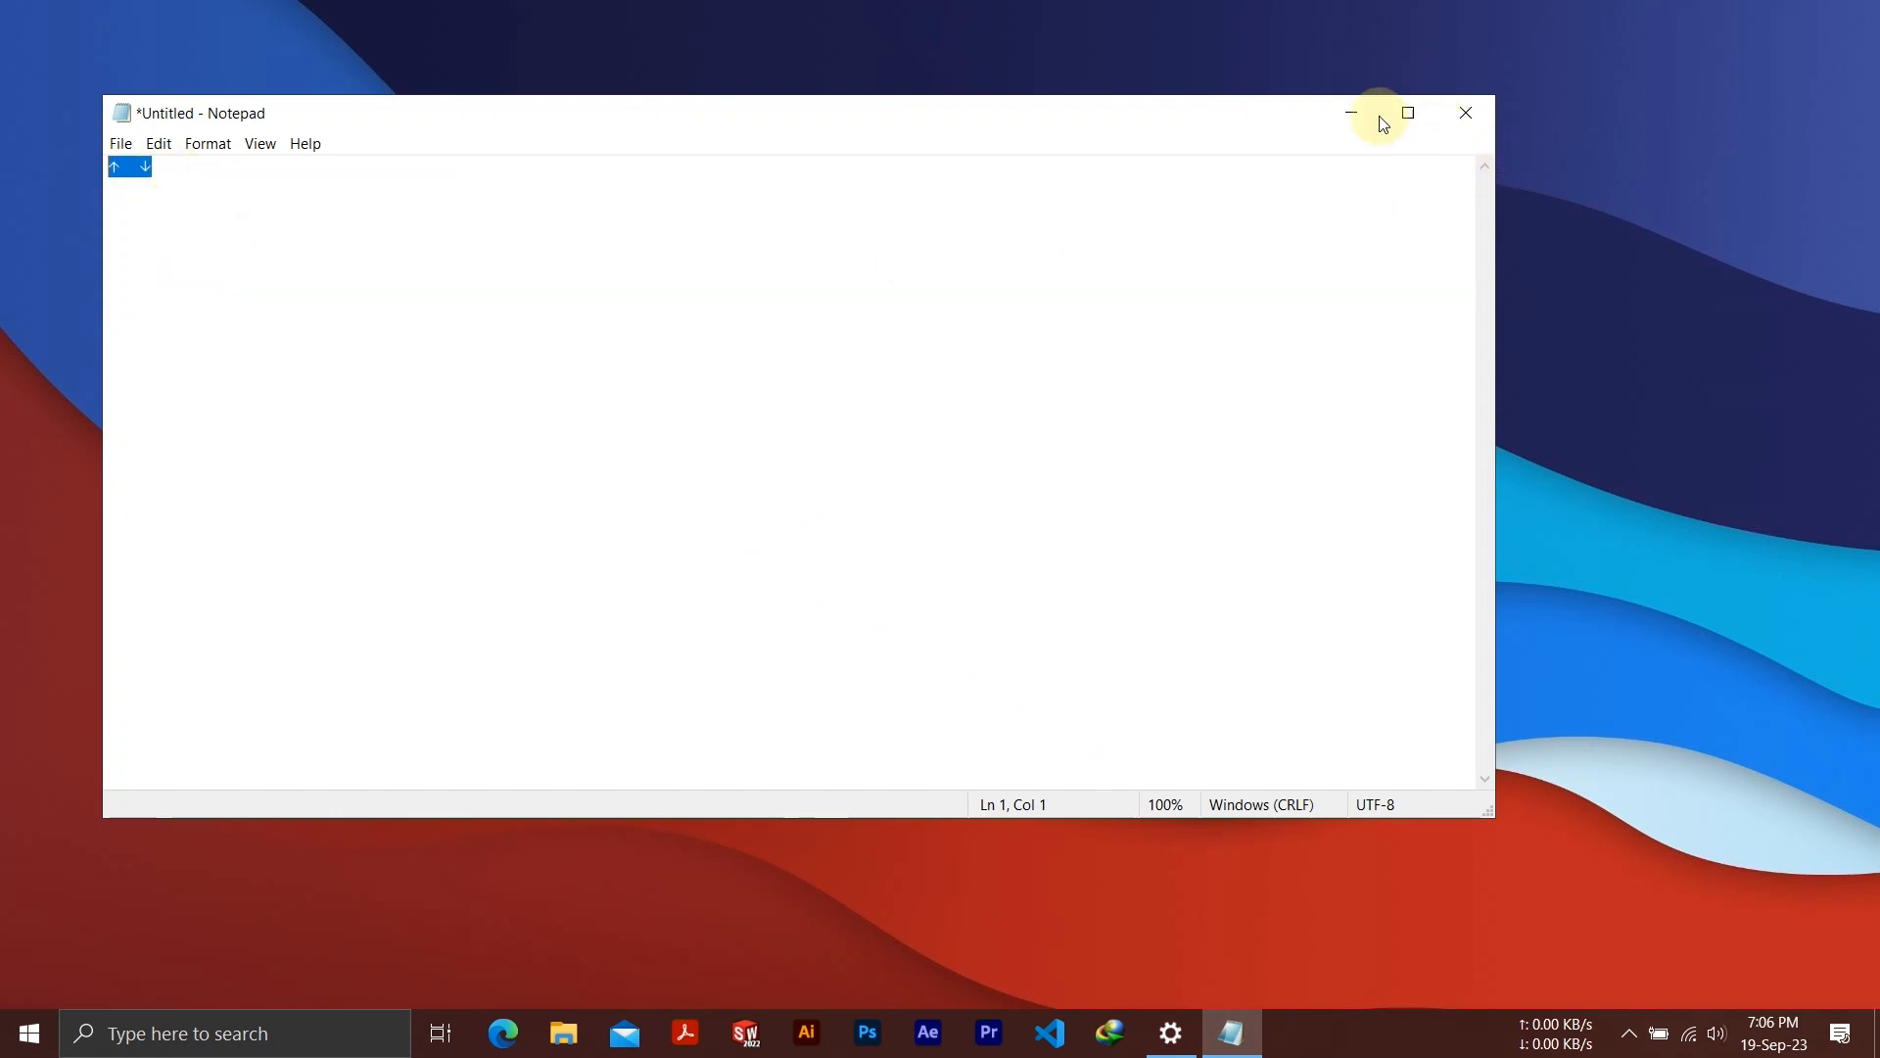
pyautogui.click(1352, 114)
# Set the TrafficMonitor taskbar window's font size to 8, enable auto adapt to Windows 10 dark/light themes, and apply the settings
pyautogui.rightClick(1557, 1048)
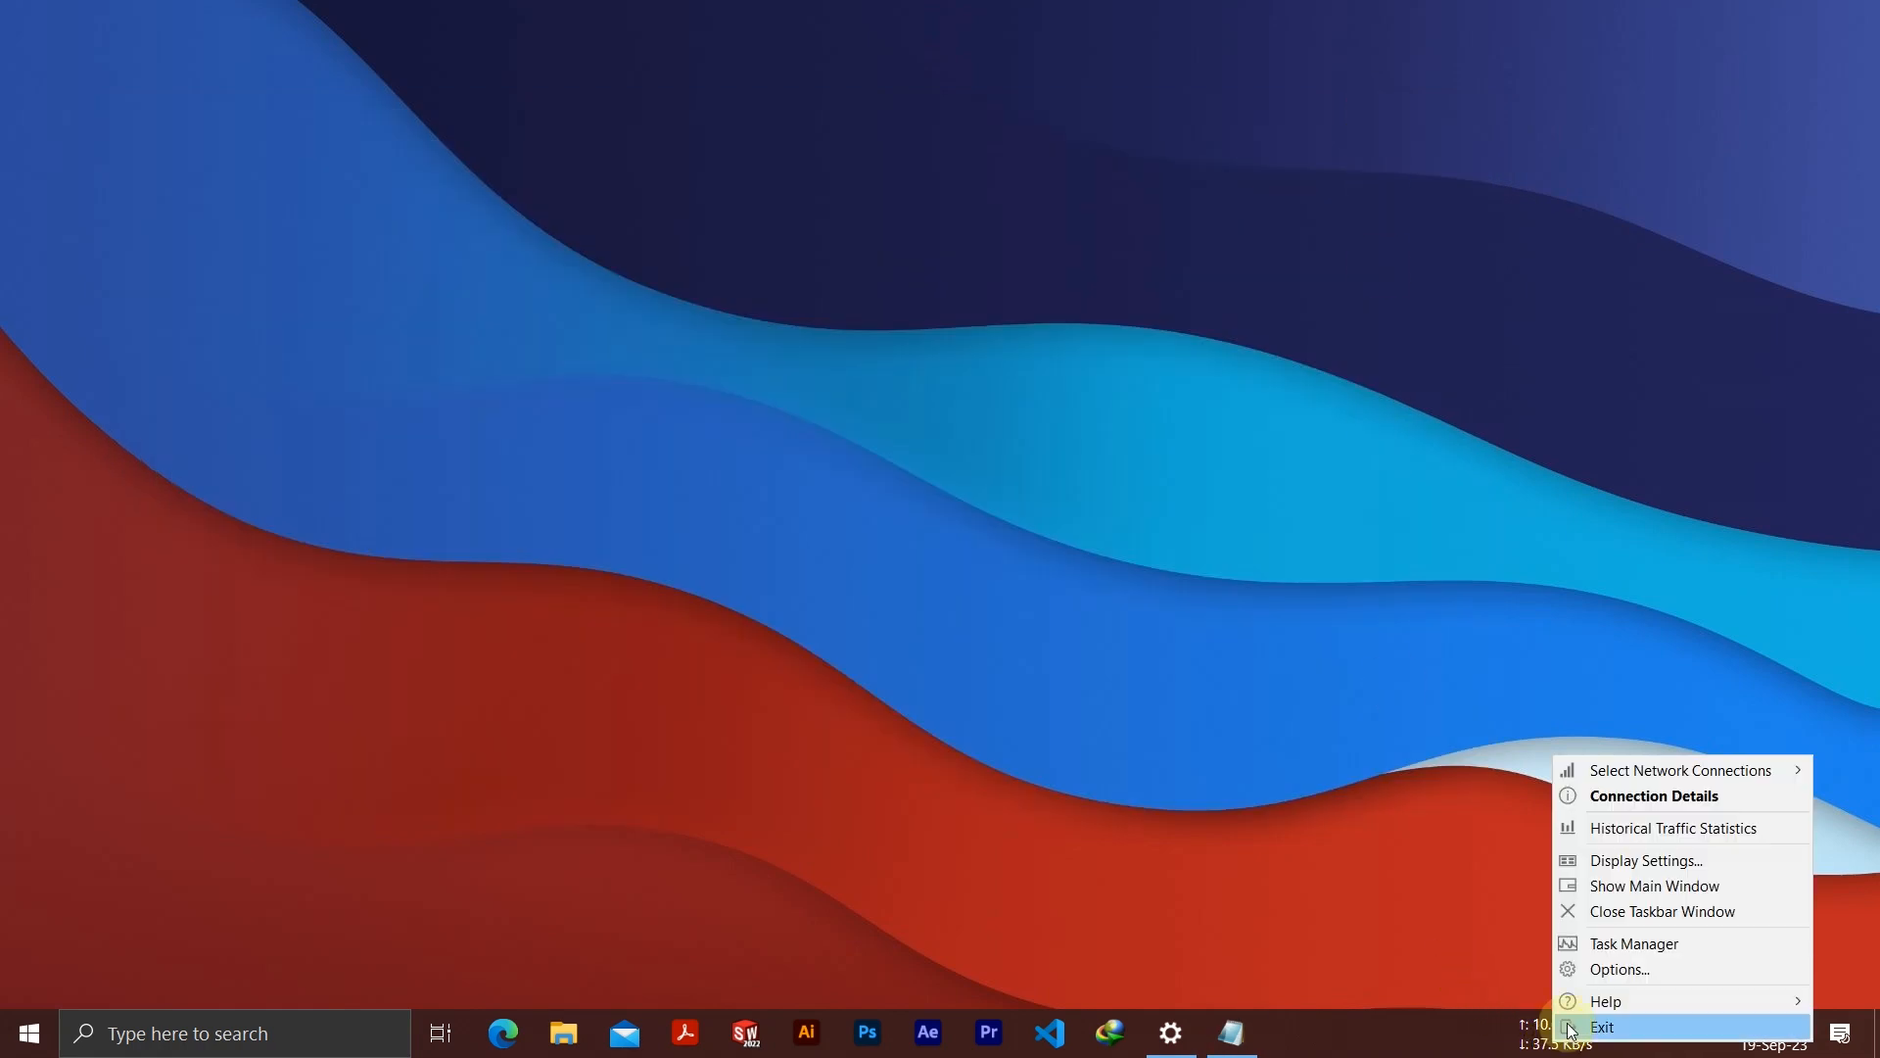
pyautogui.click(1599, 972)
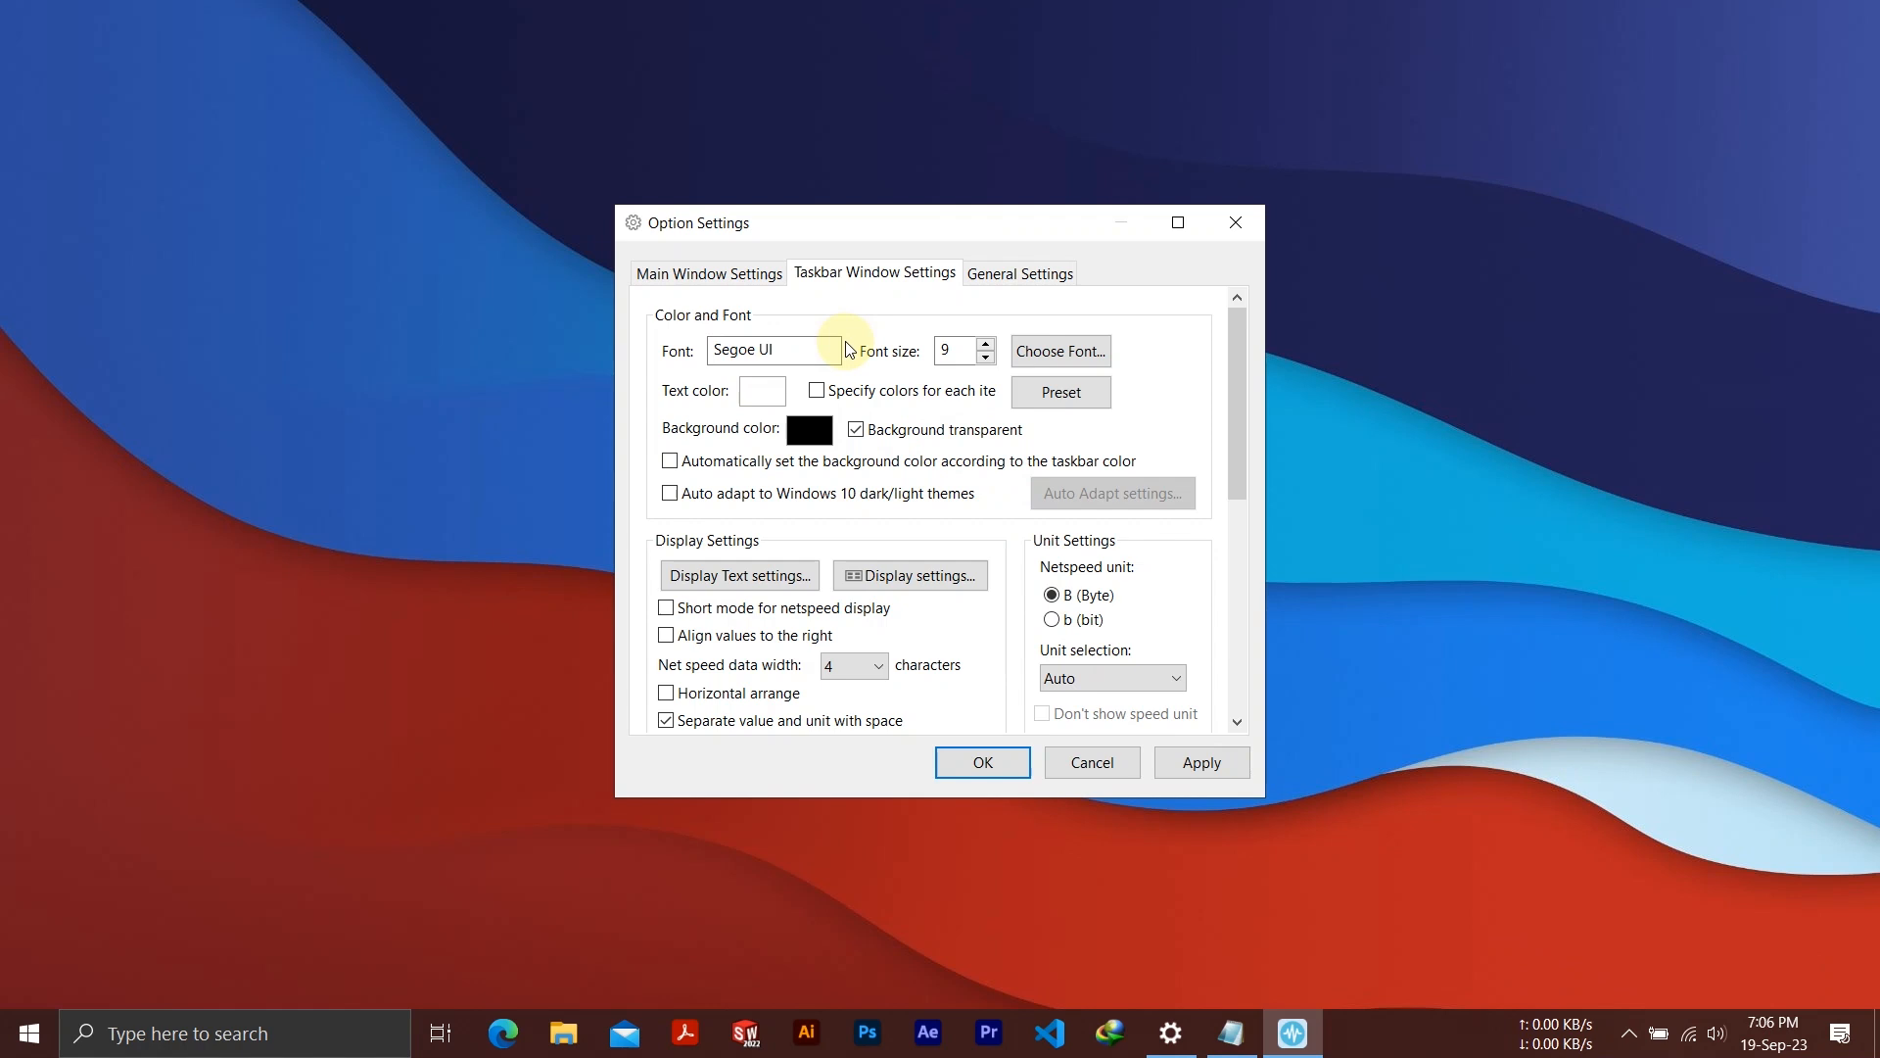
pyautogui.click(1058, 357)
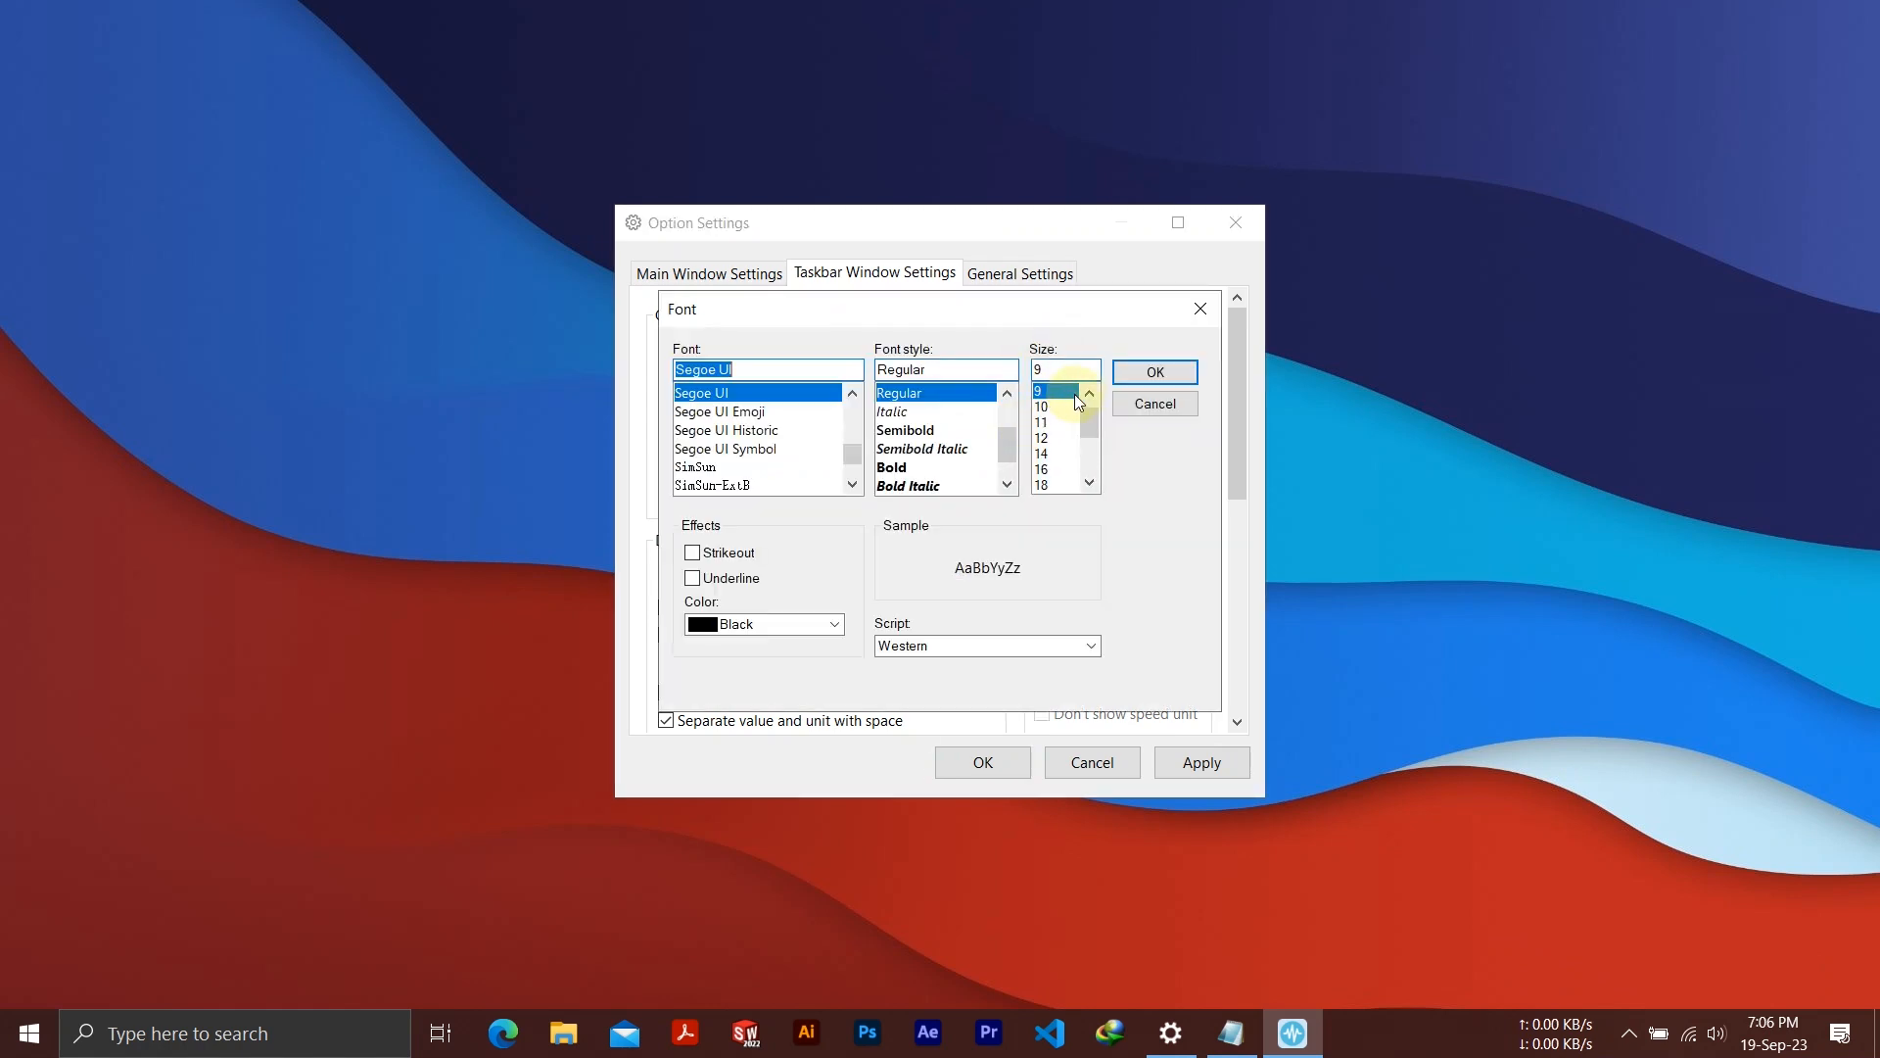
pyautogui.click(1062, 391)
pyautogui.click(1154, 372)
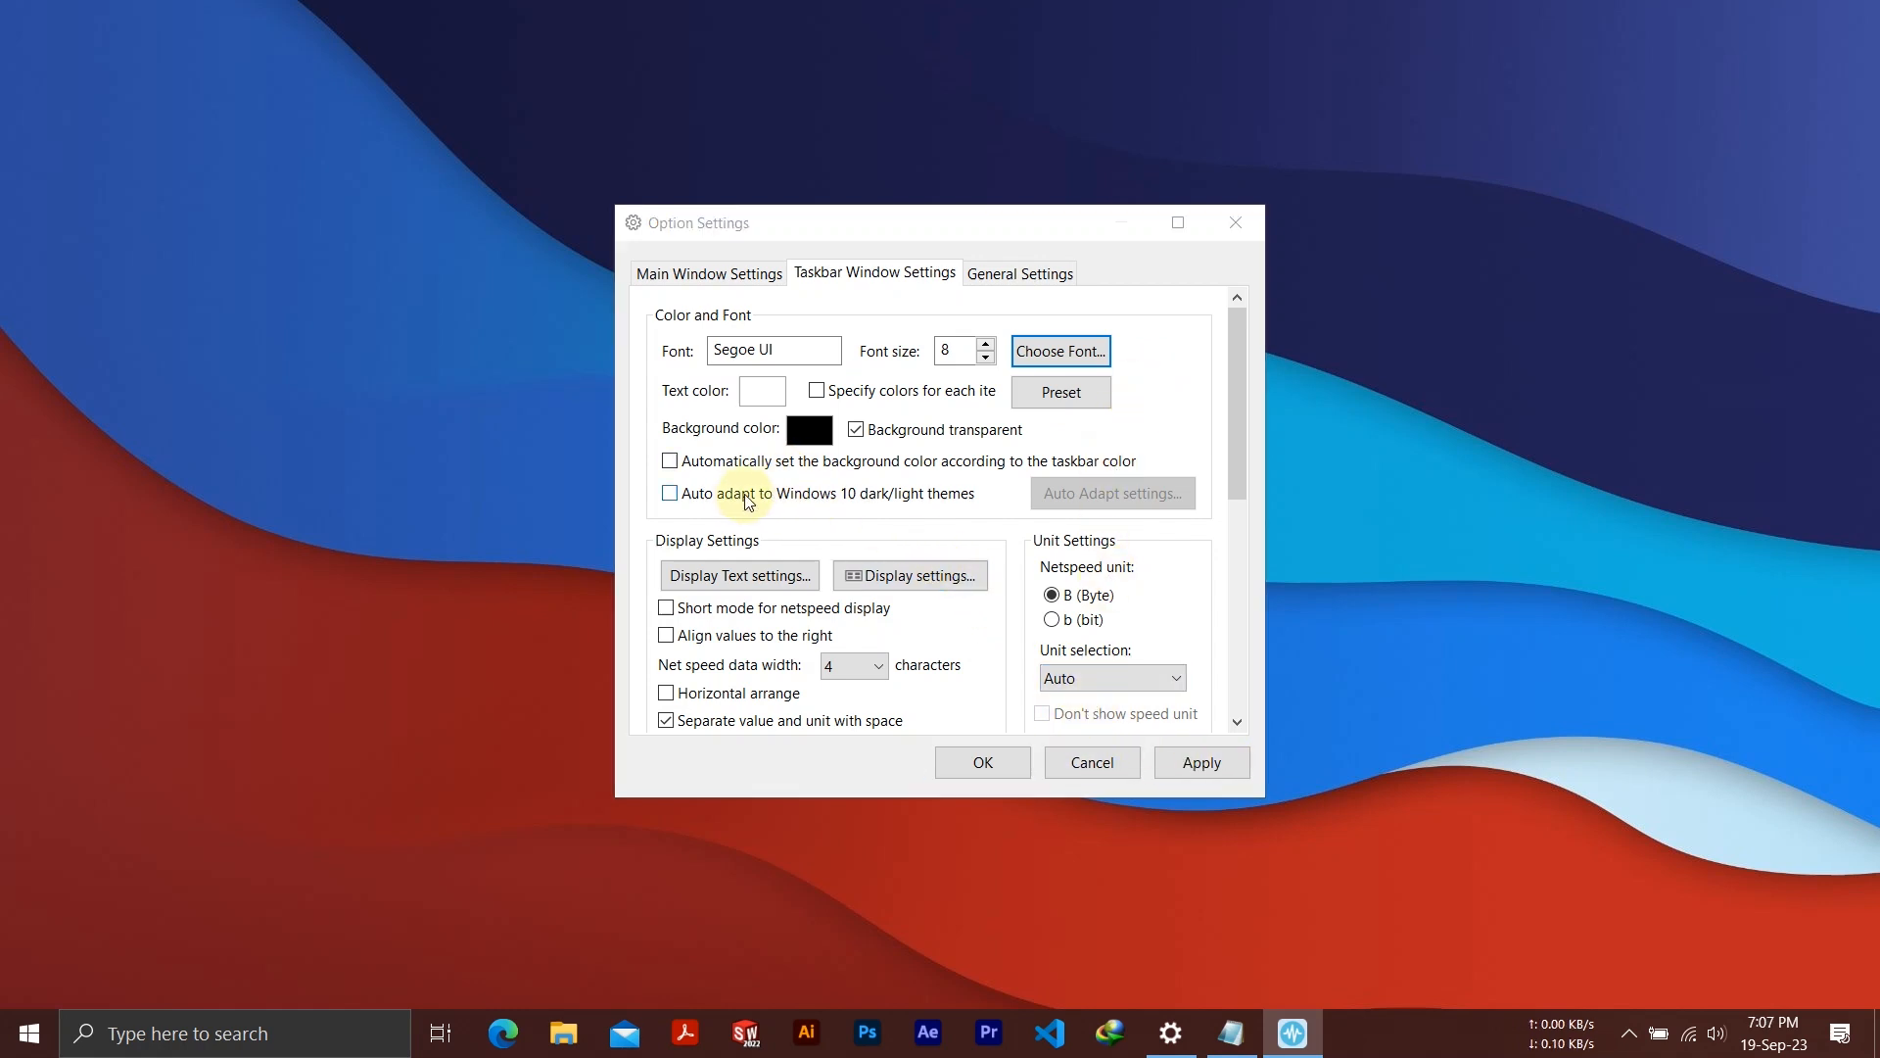
pyautogui.click(787, 496)
pyautogui.click(1236, 766)
# Replace the taskbar window's display text with the copied arrow symbols, ↑ for Upload and ↓ for Download, without colons
pyautogui.click(924, 576)
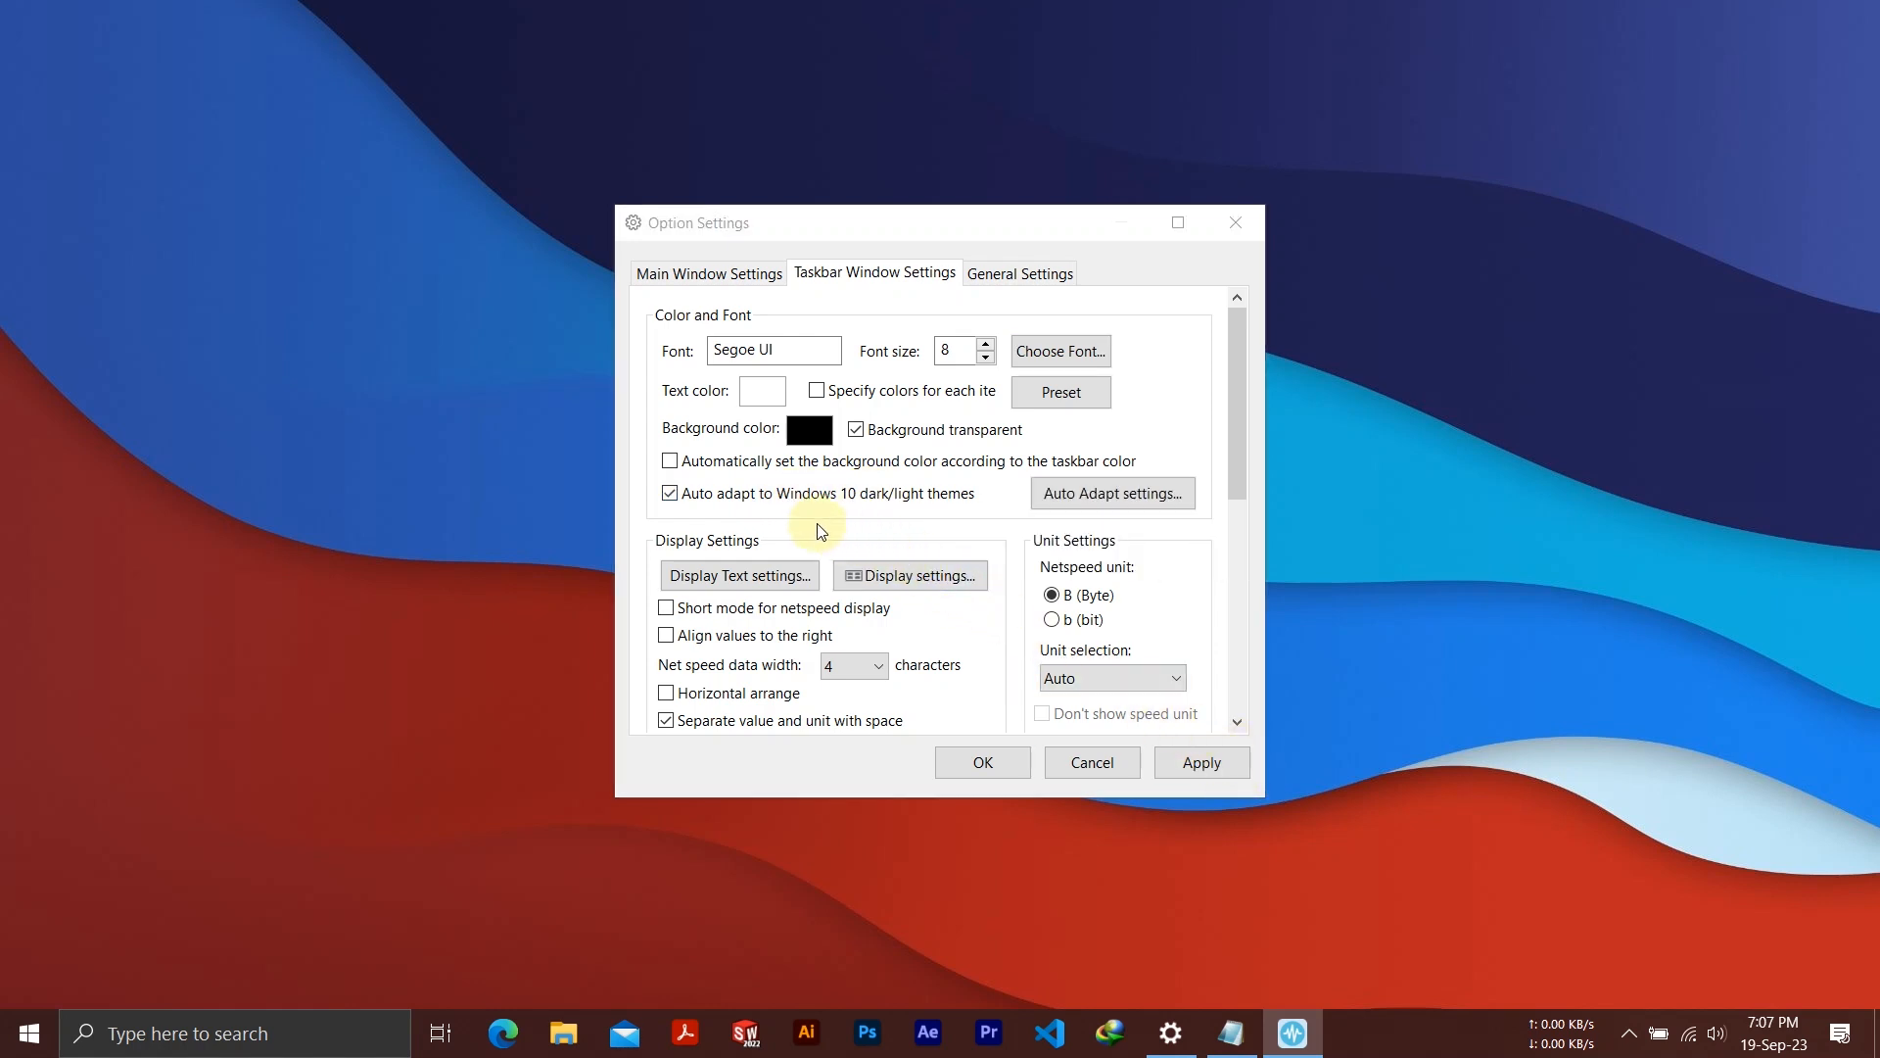
pyautogui.click(787, 579)
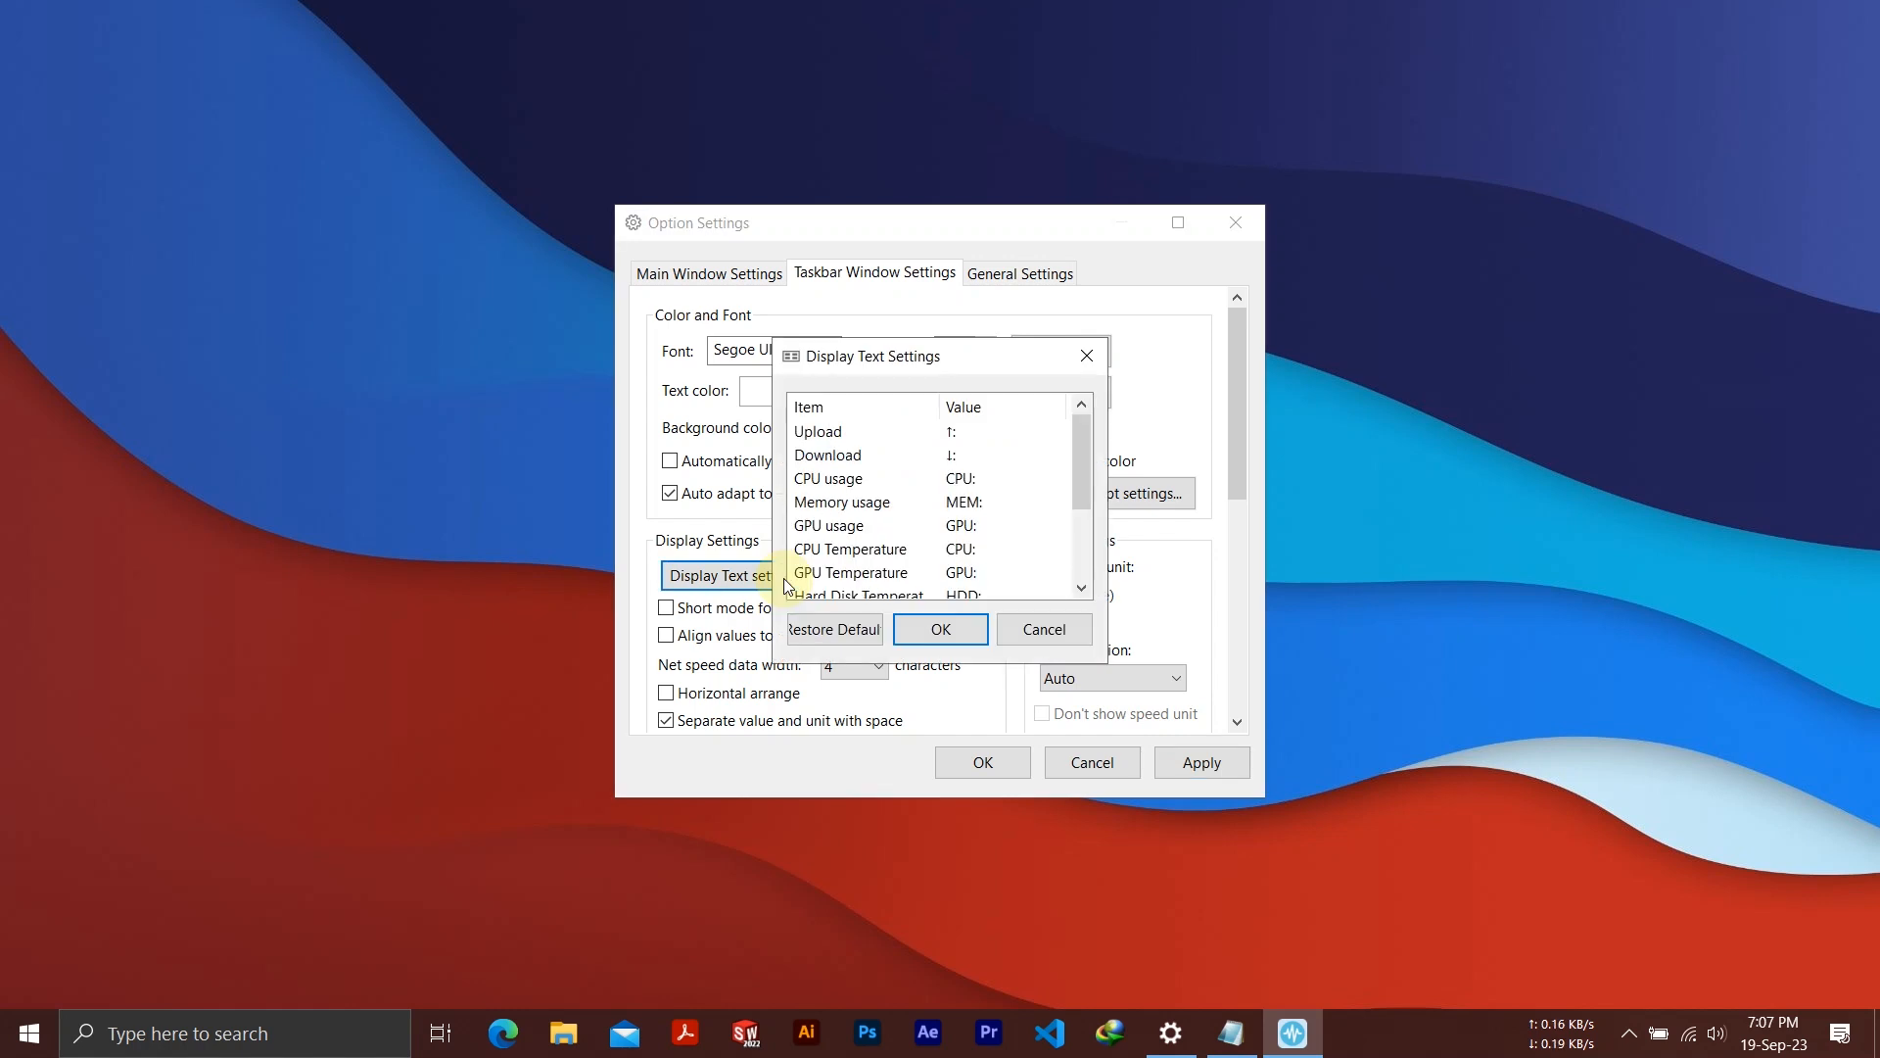
pyautogui.doubleClick(948, 432)
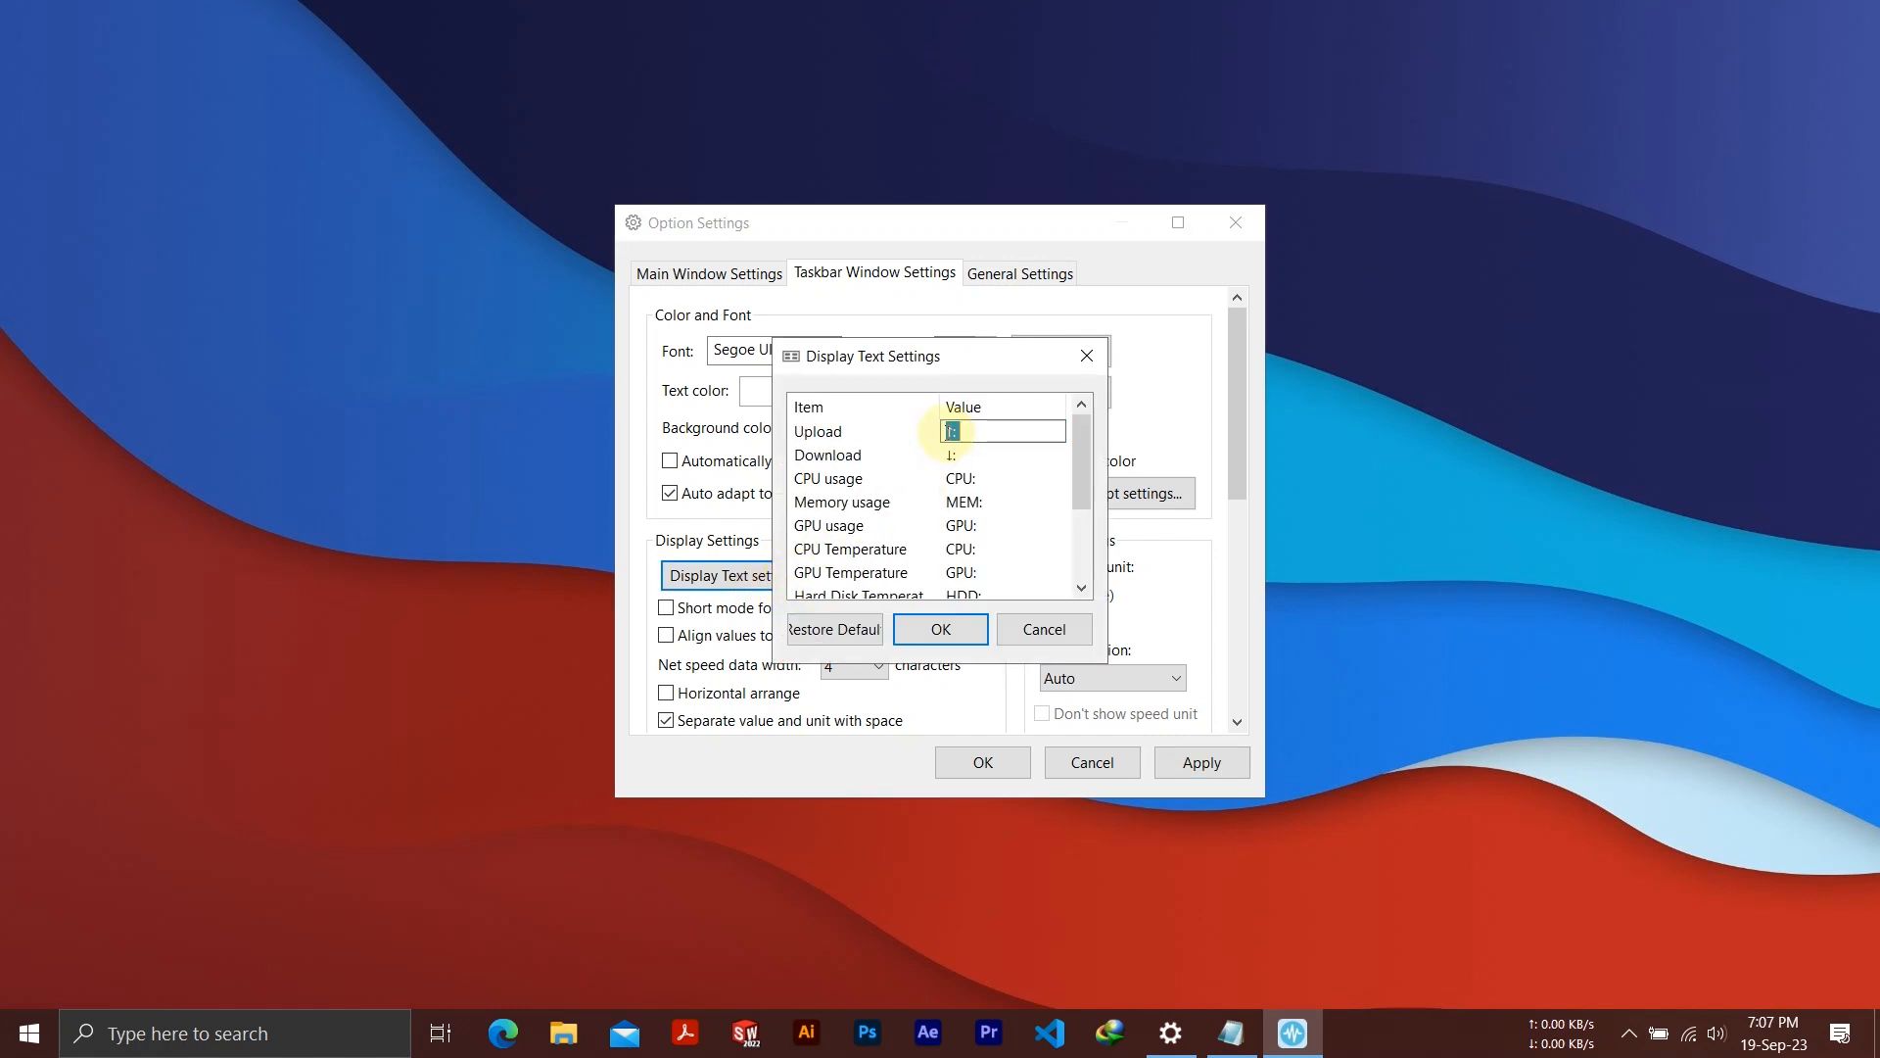
pyautogui.hotkey('ctrl', 'v')
pyautogui.click(977, 457)
pyautogui.doubleClick(977, 456)
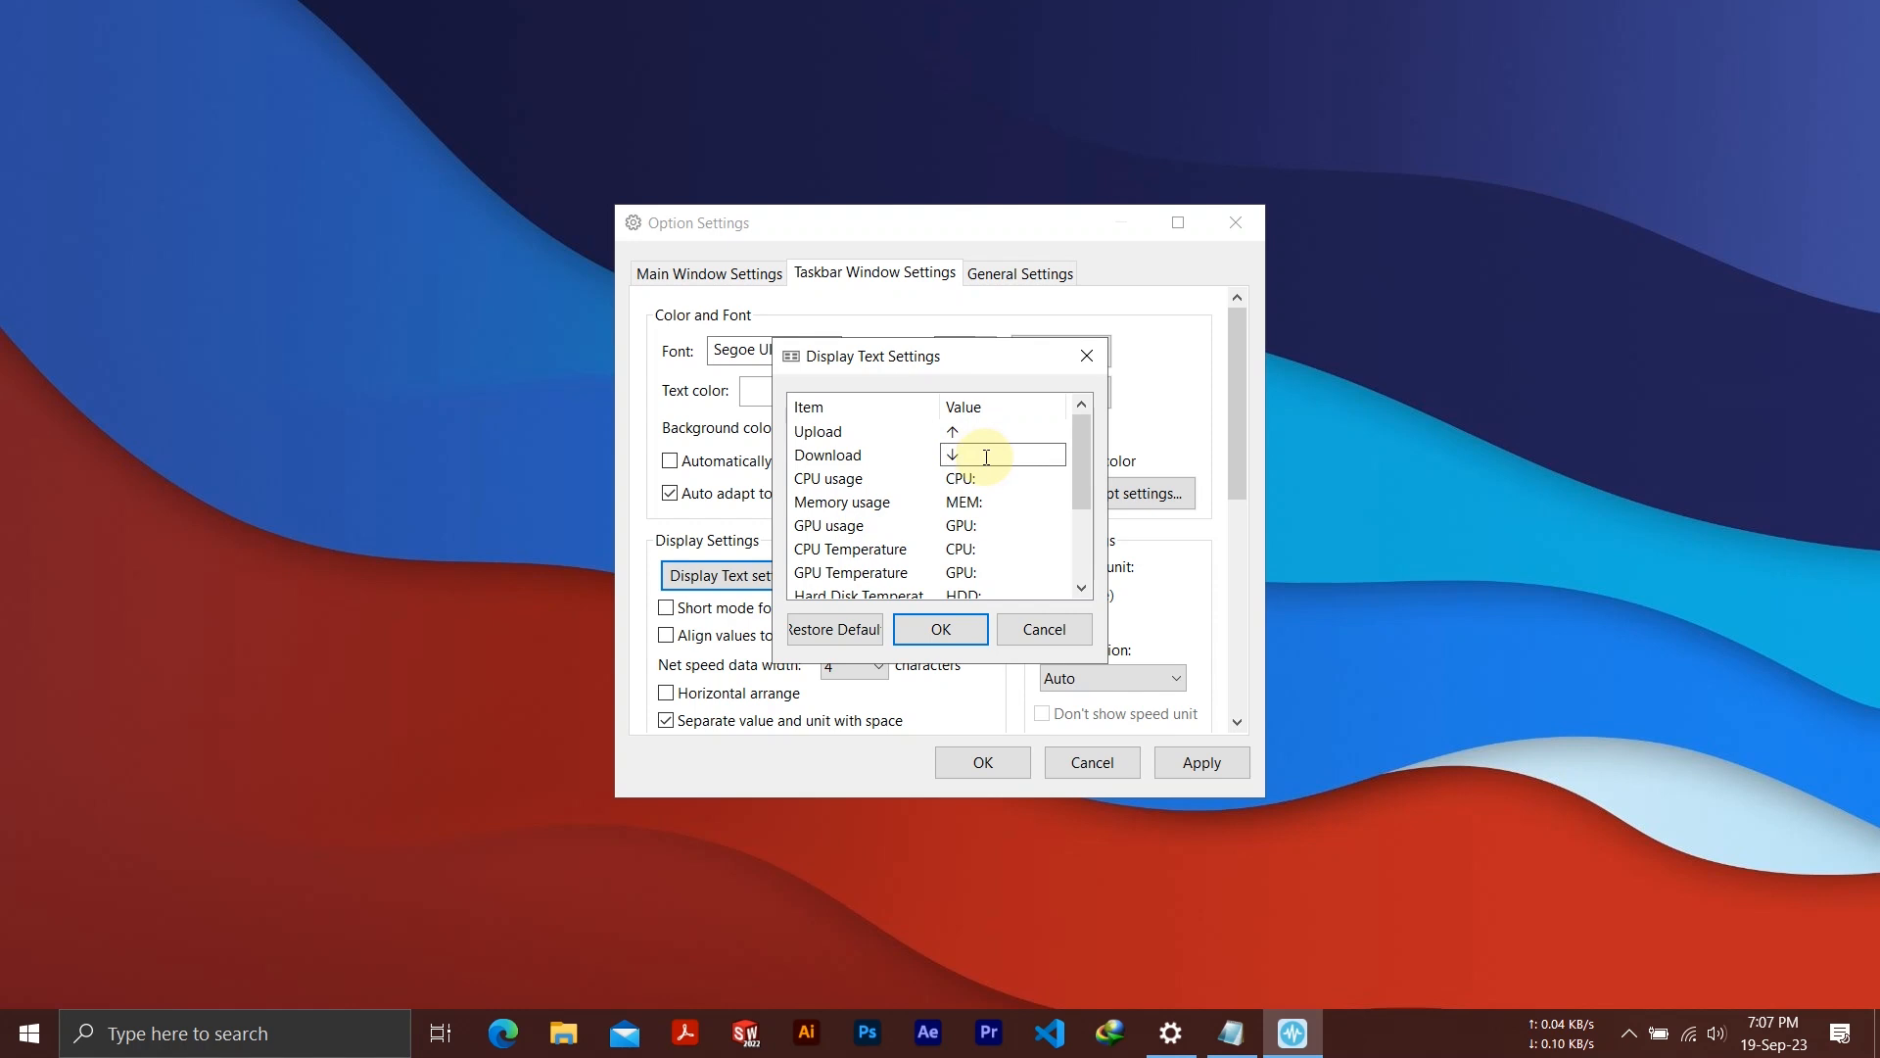
pyautogui.click(940, 629)
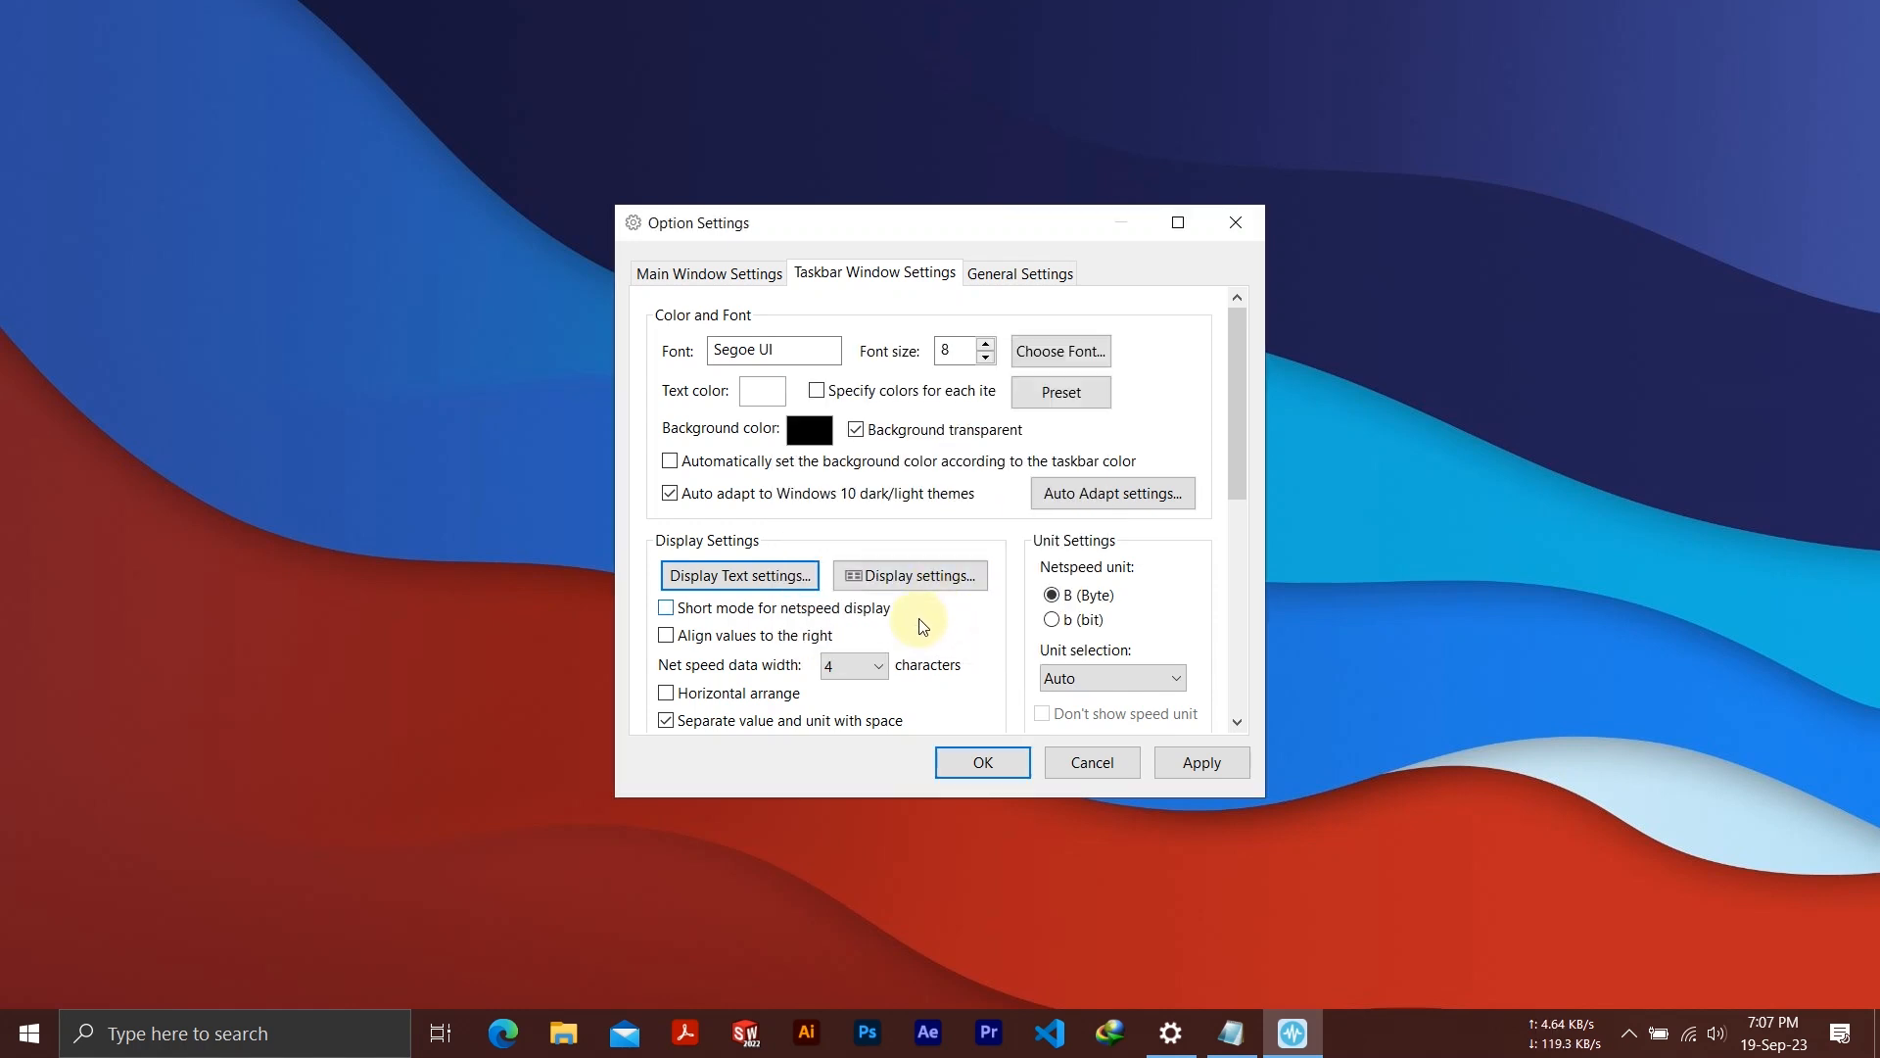
# Enable short mode for netspeed display, set data width to 3 characters and item spacing to 0 pixels, turn off the mouse tooltip, and apply
pyautogui.scroll(-2, 941, 578)
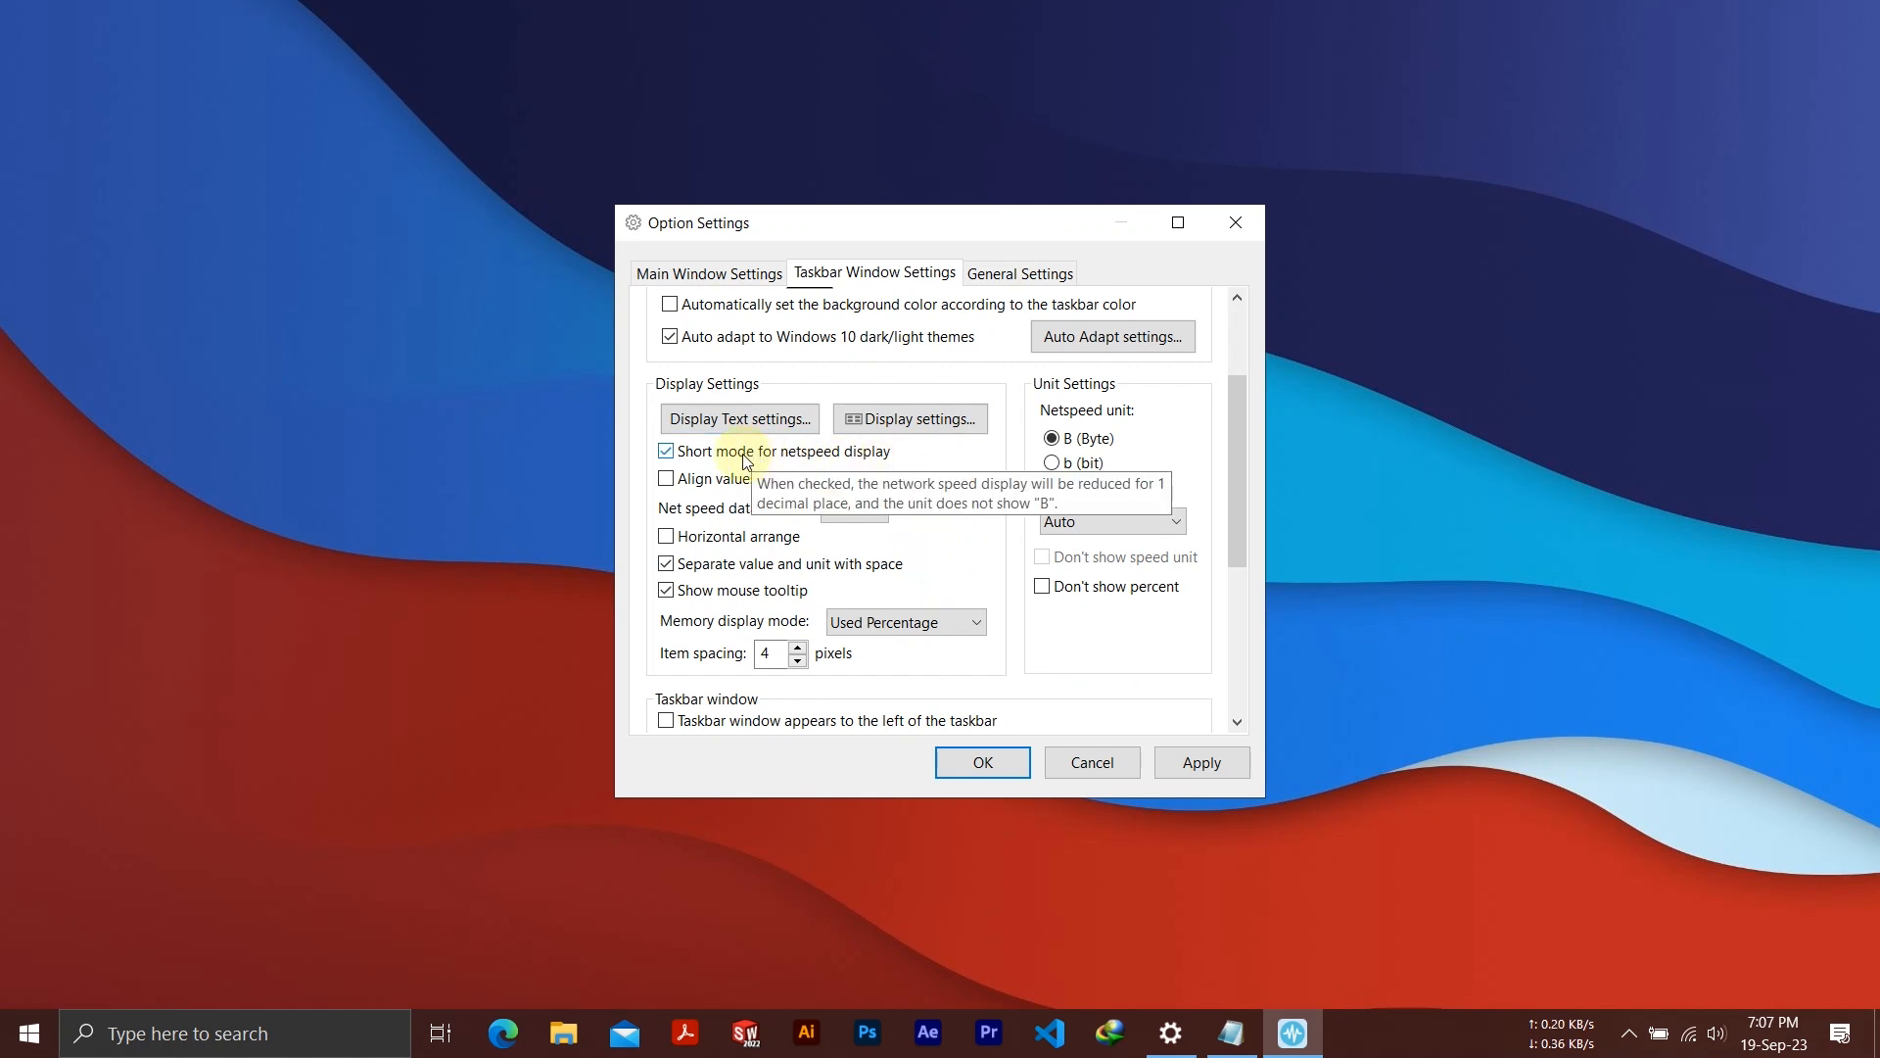
pyautogui.click(878, 509)
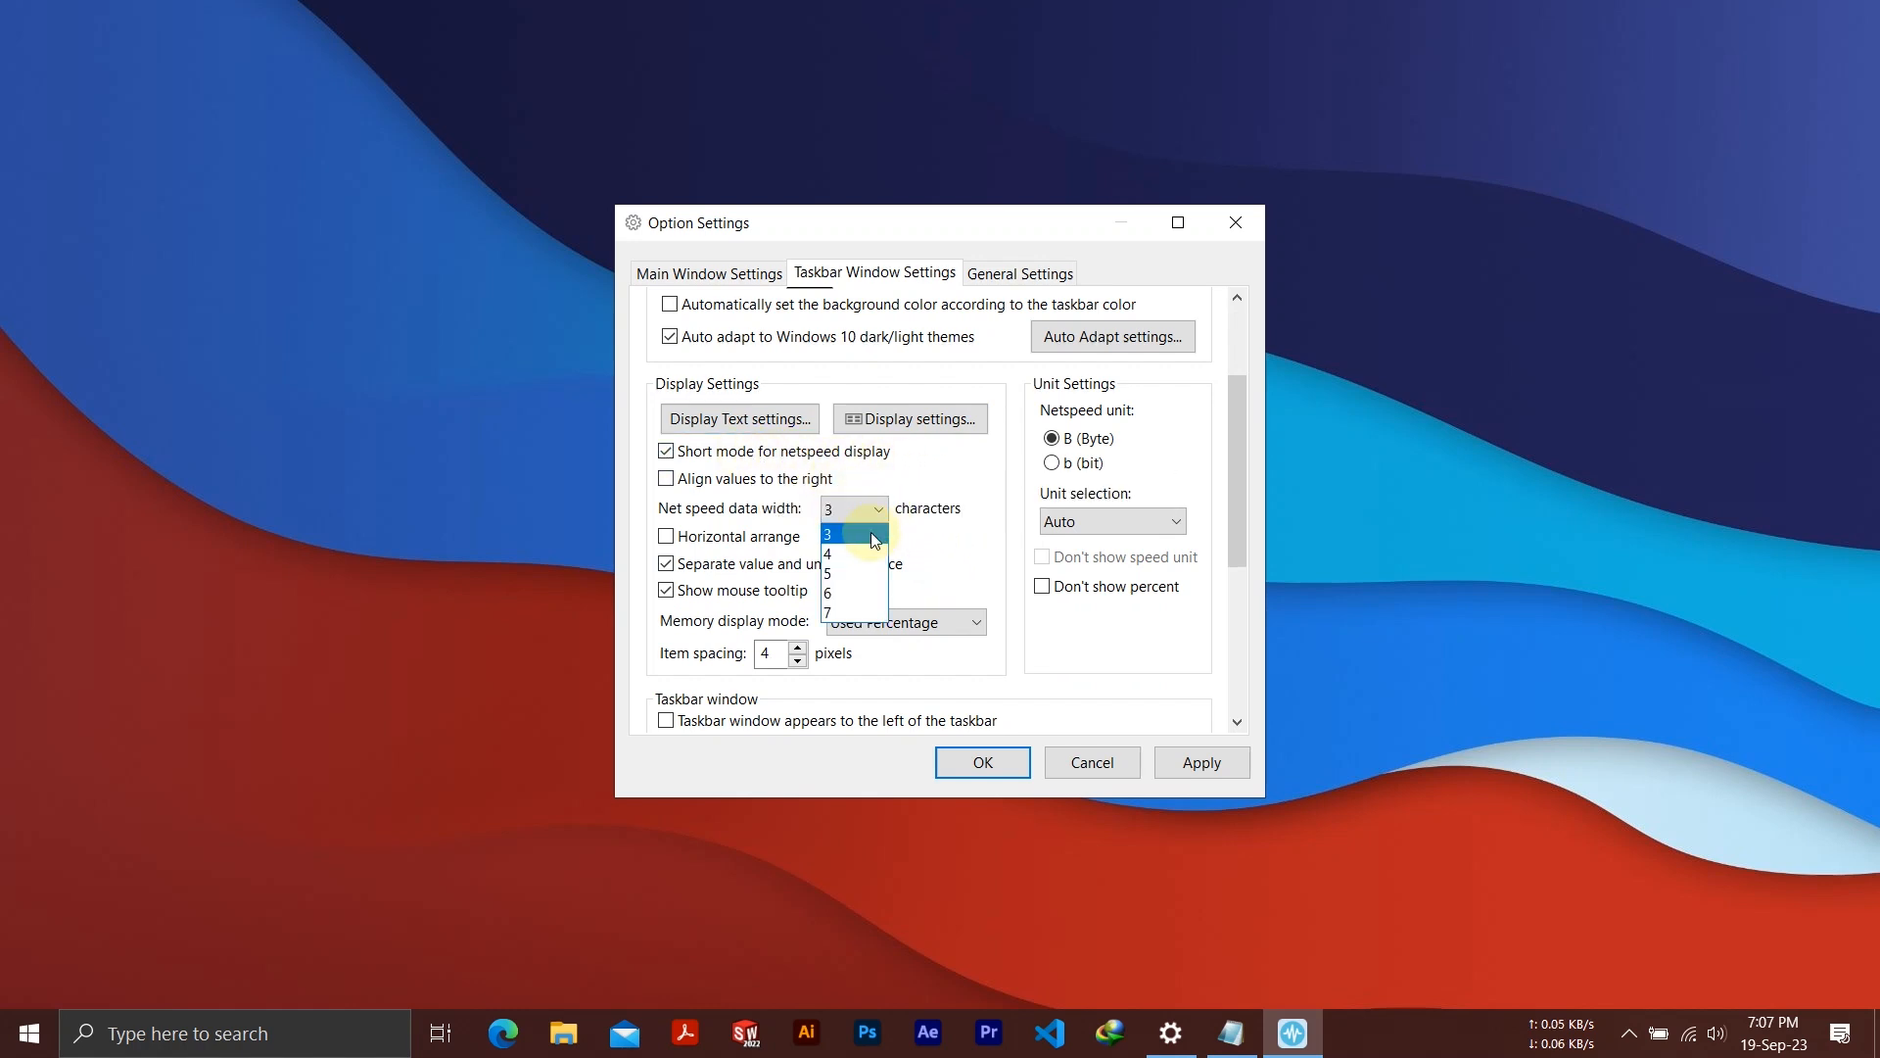
pyautogui.click(875, 535)
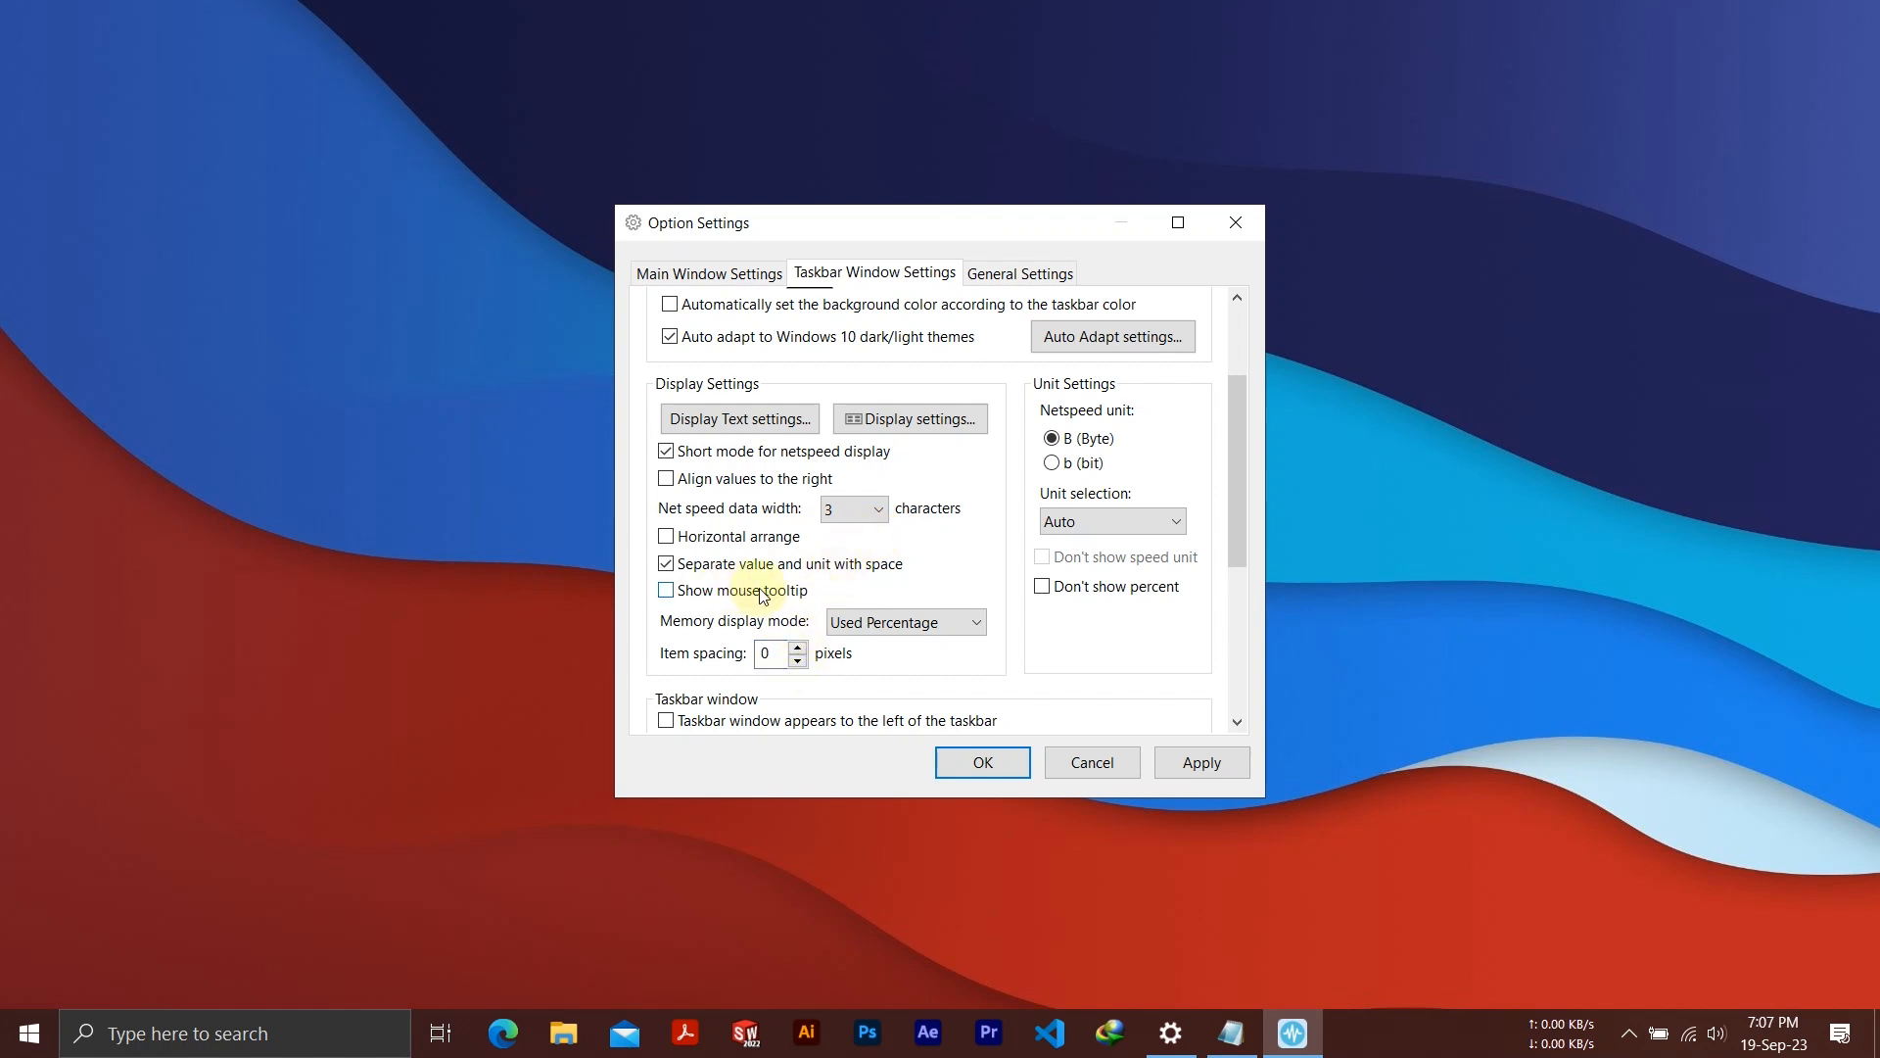
pyautogui.scroll(-2, 763, 595)
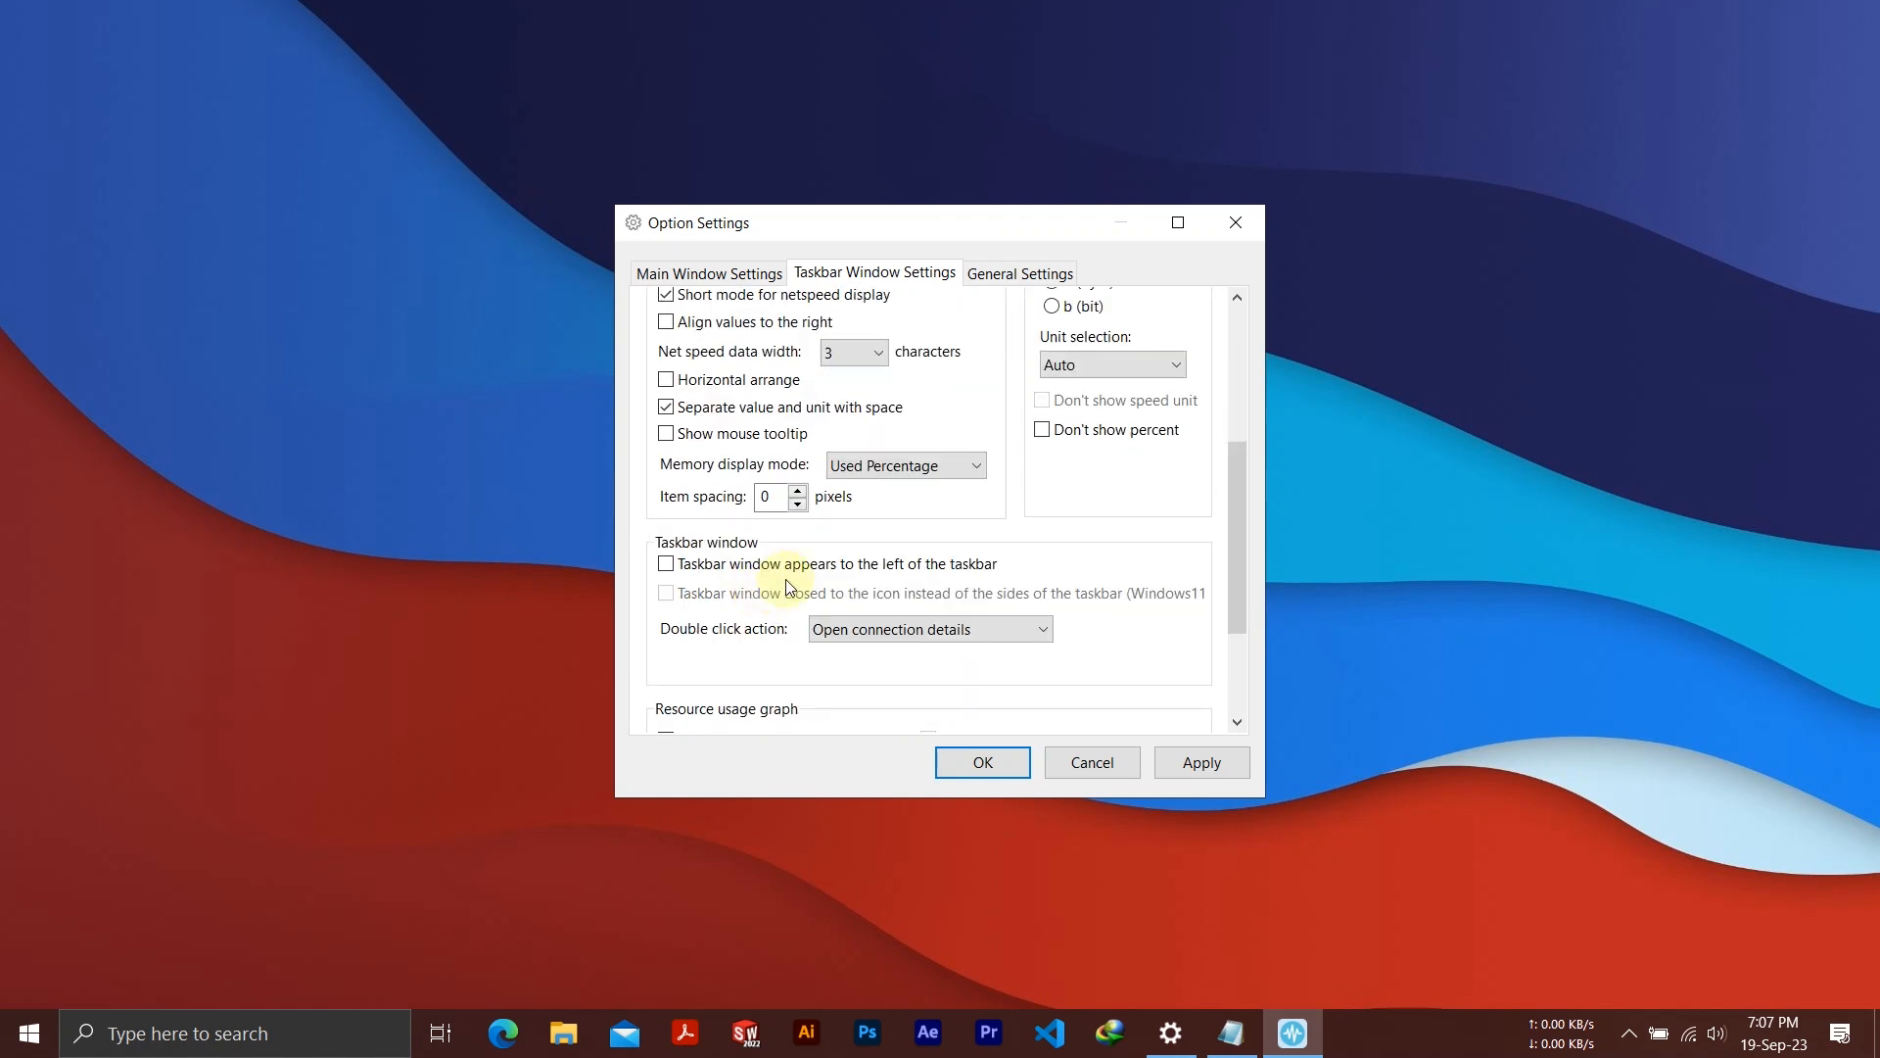
pyautogui.scroll(-2, 1046, 556)
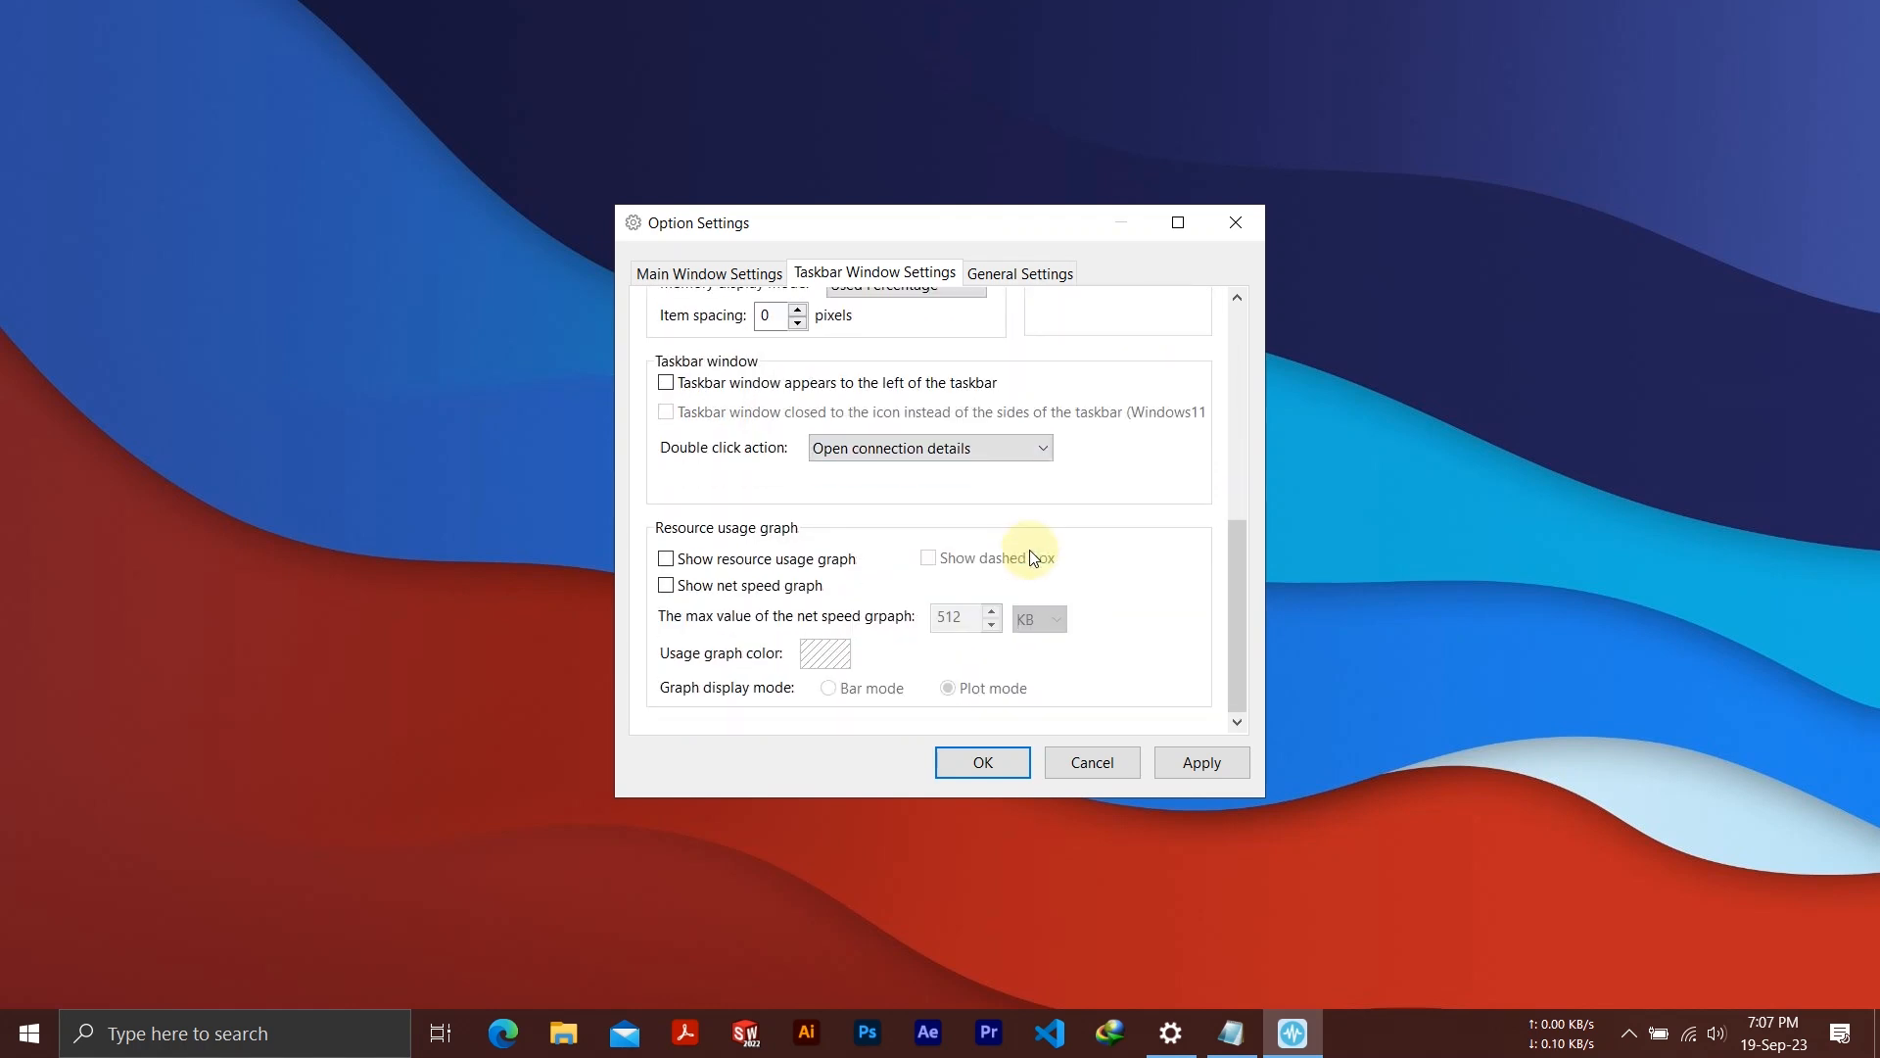
pyautogui.click(1204, 764)
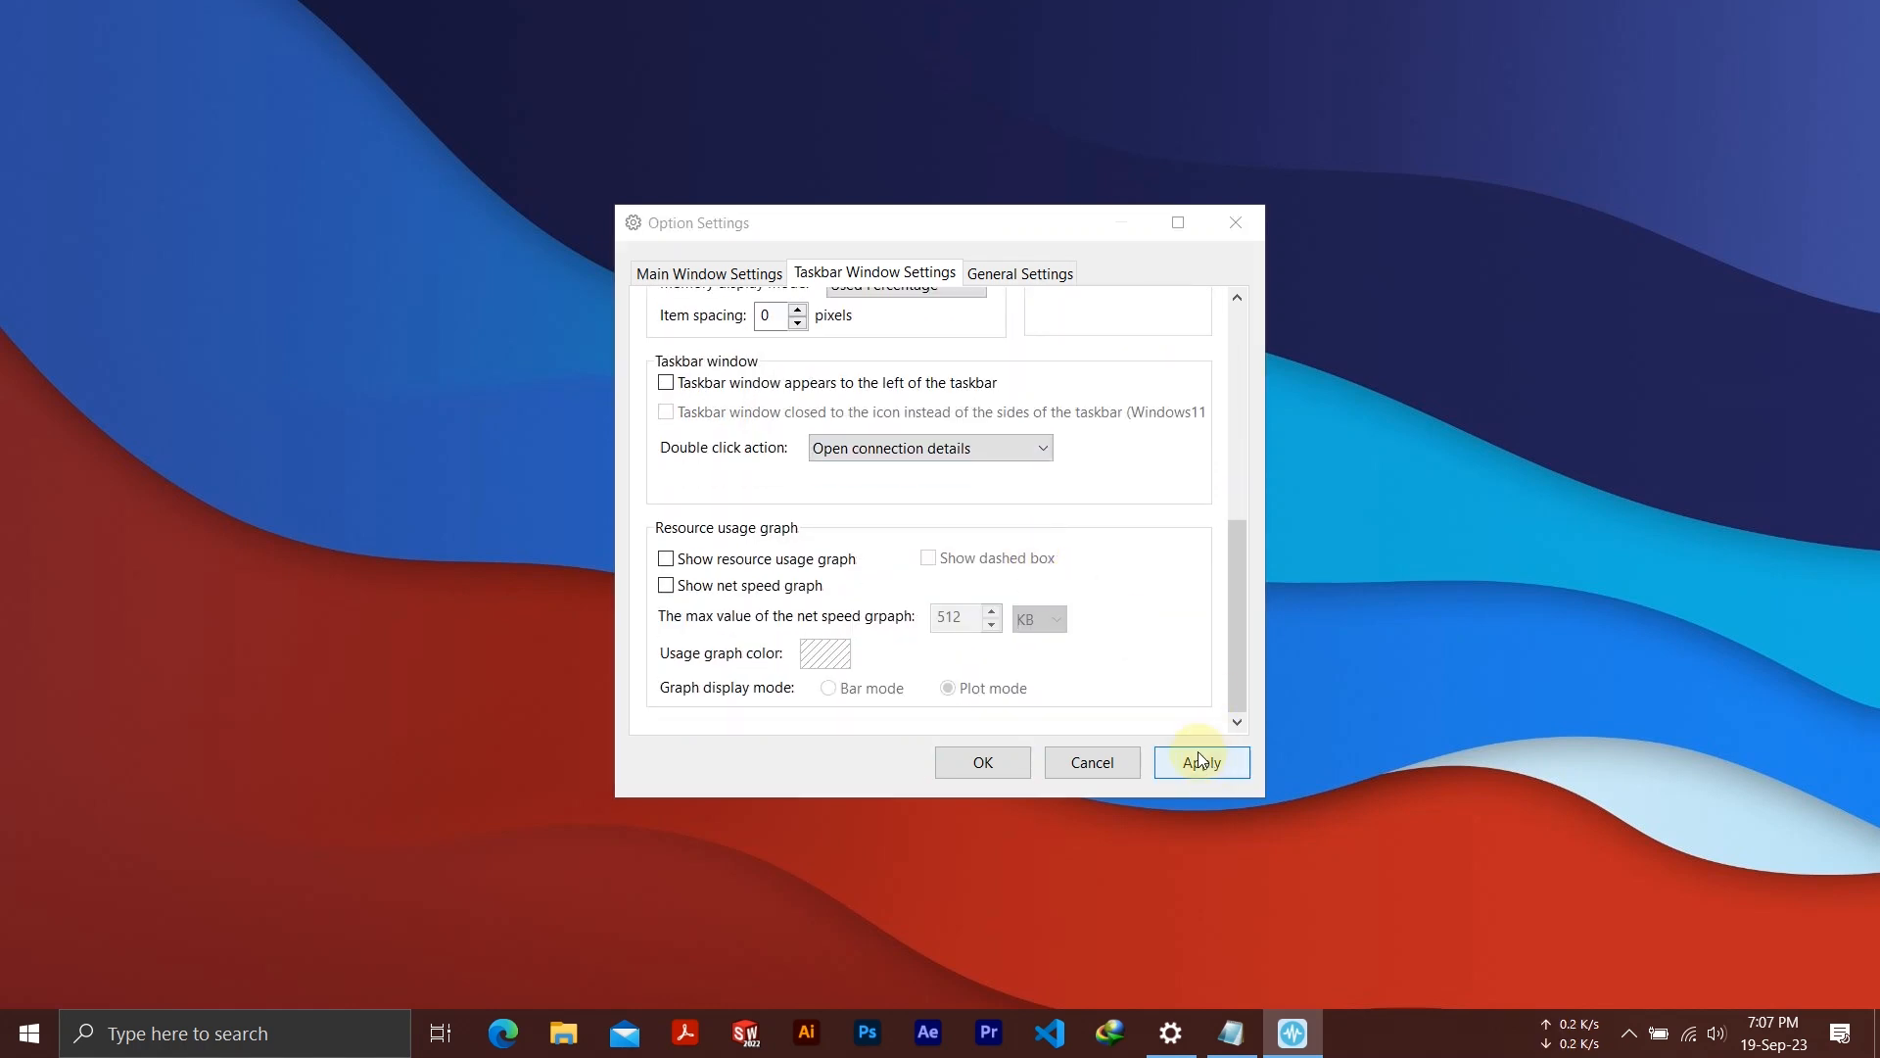
# In the general settings, turn off the update check at startup and enable auto run when Windows starts
pyautogui.click(990, 279)
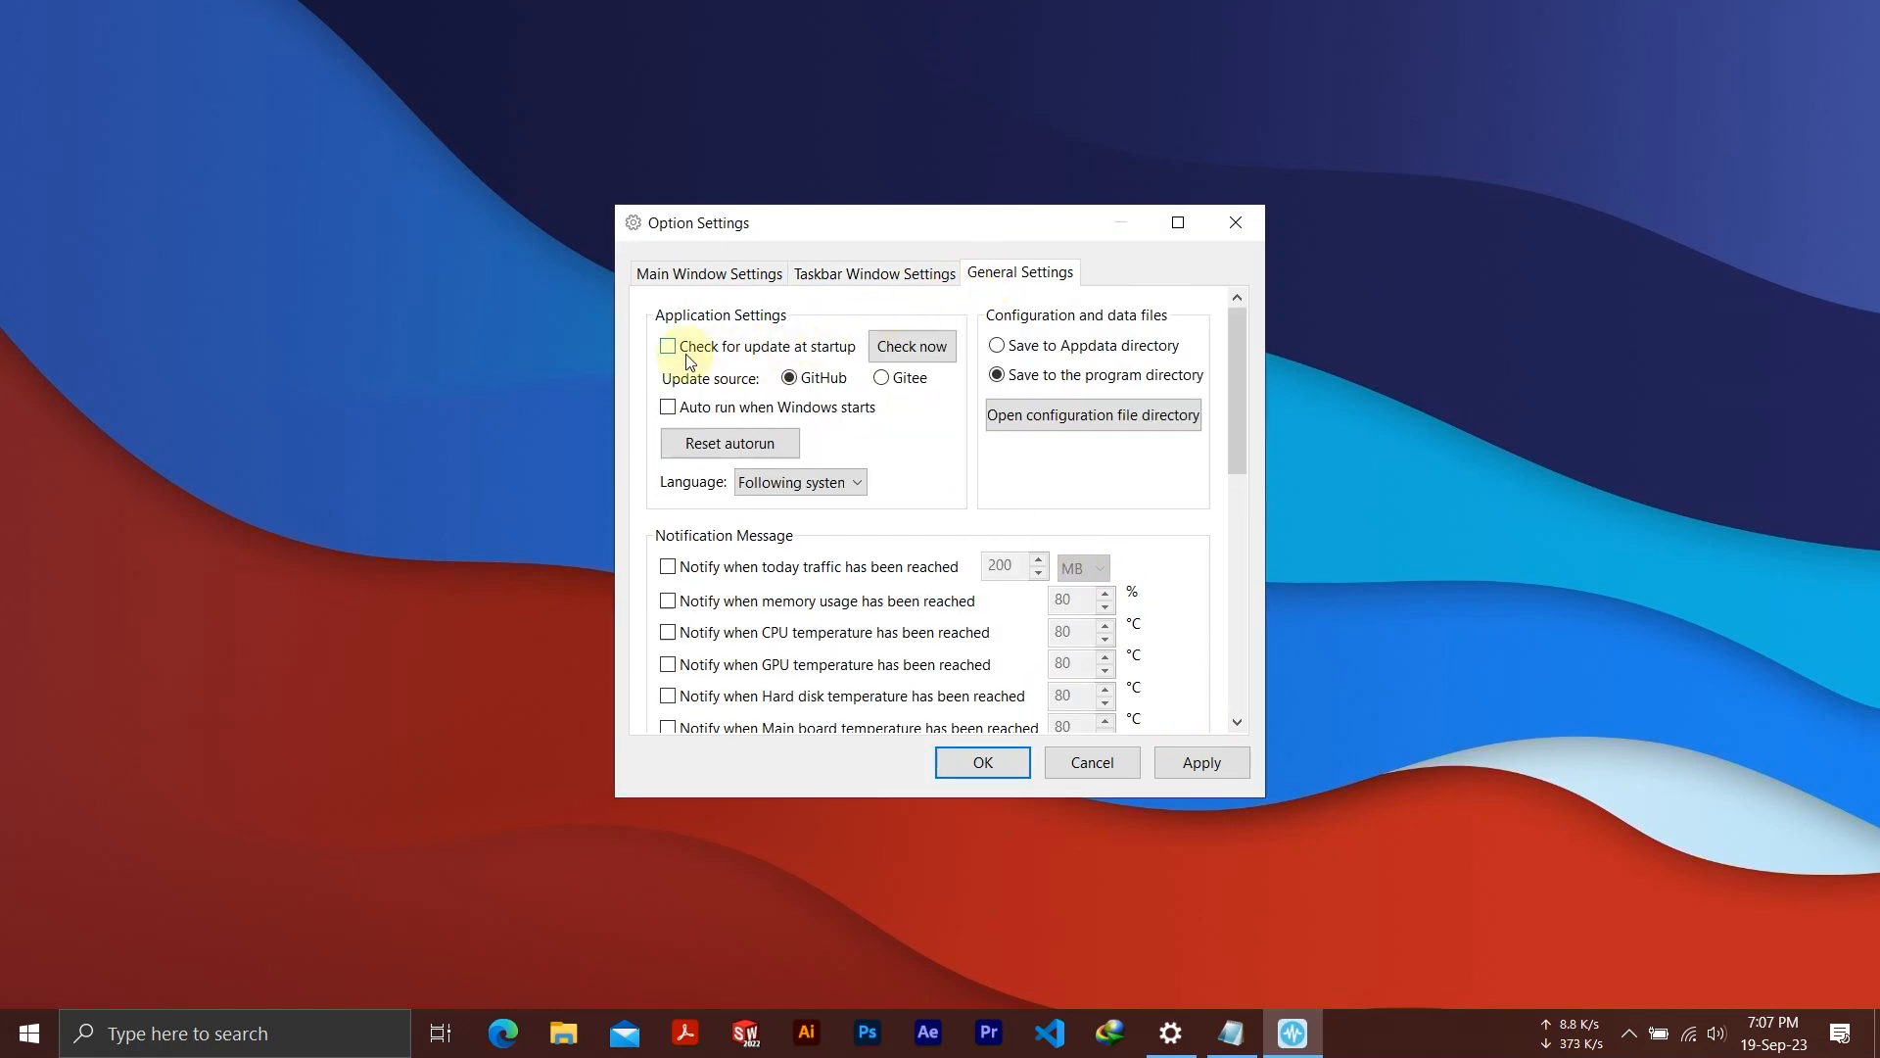
pyautogui.click(789, 410)
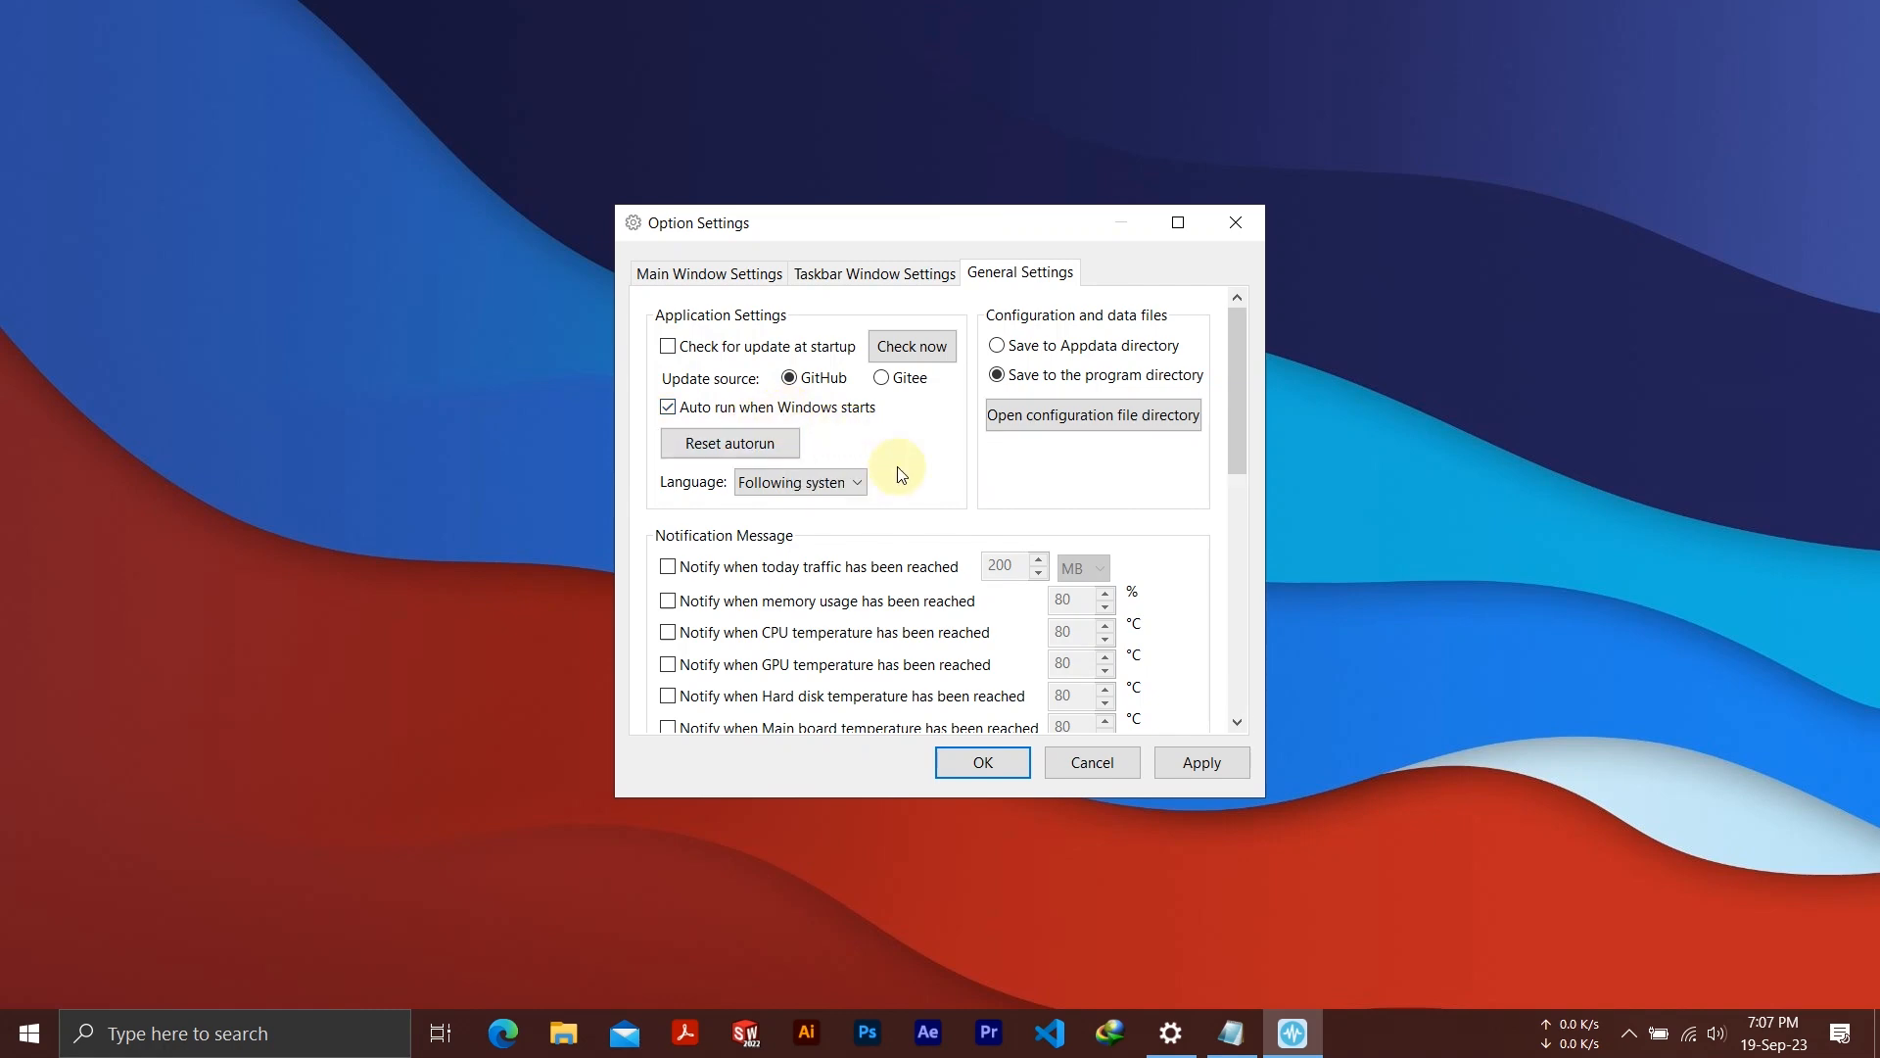
# Turn off Show Notify Icon and apply it, checking the hidden tray icons, and confirm the option settings
pyautogui.scroll(-5, 894, 474)
pyautogui.scroll(-2, 866, 581)
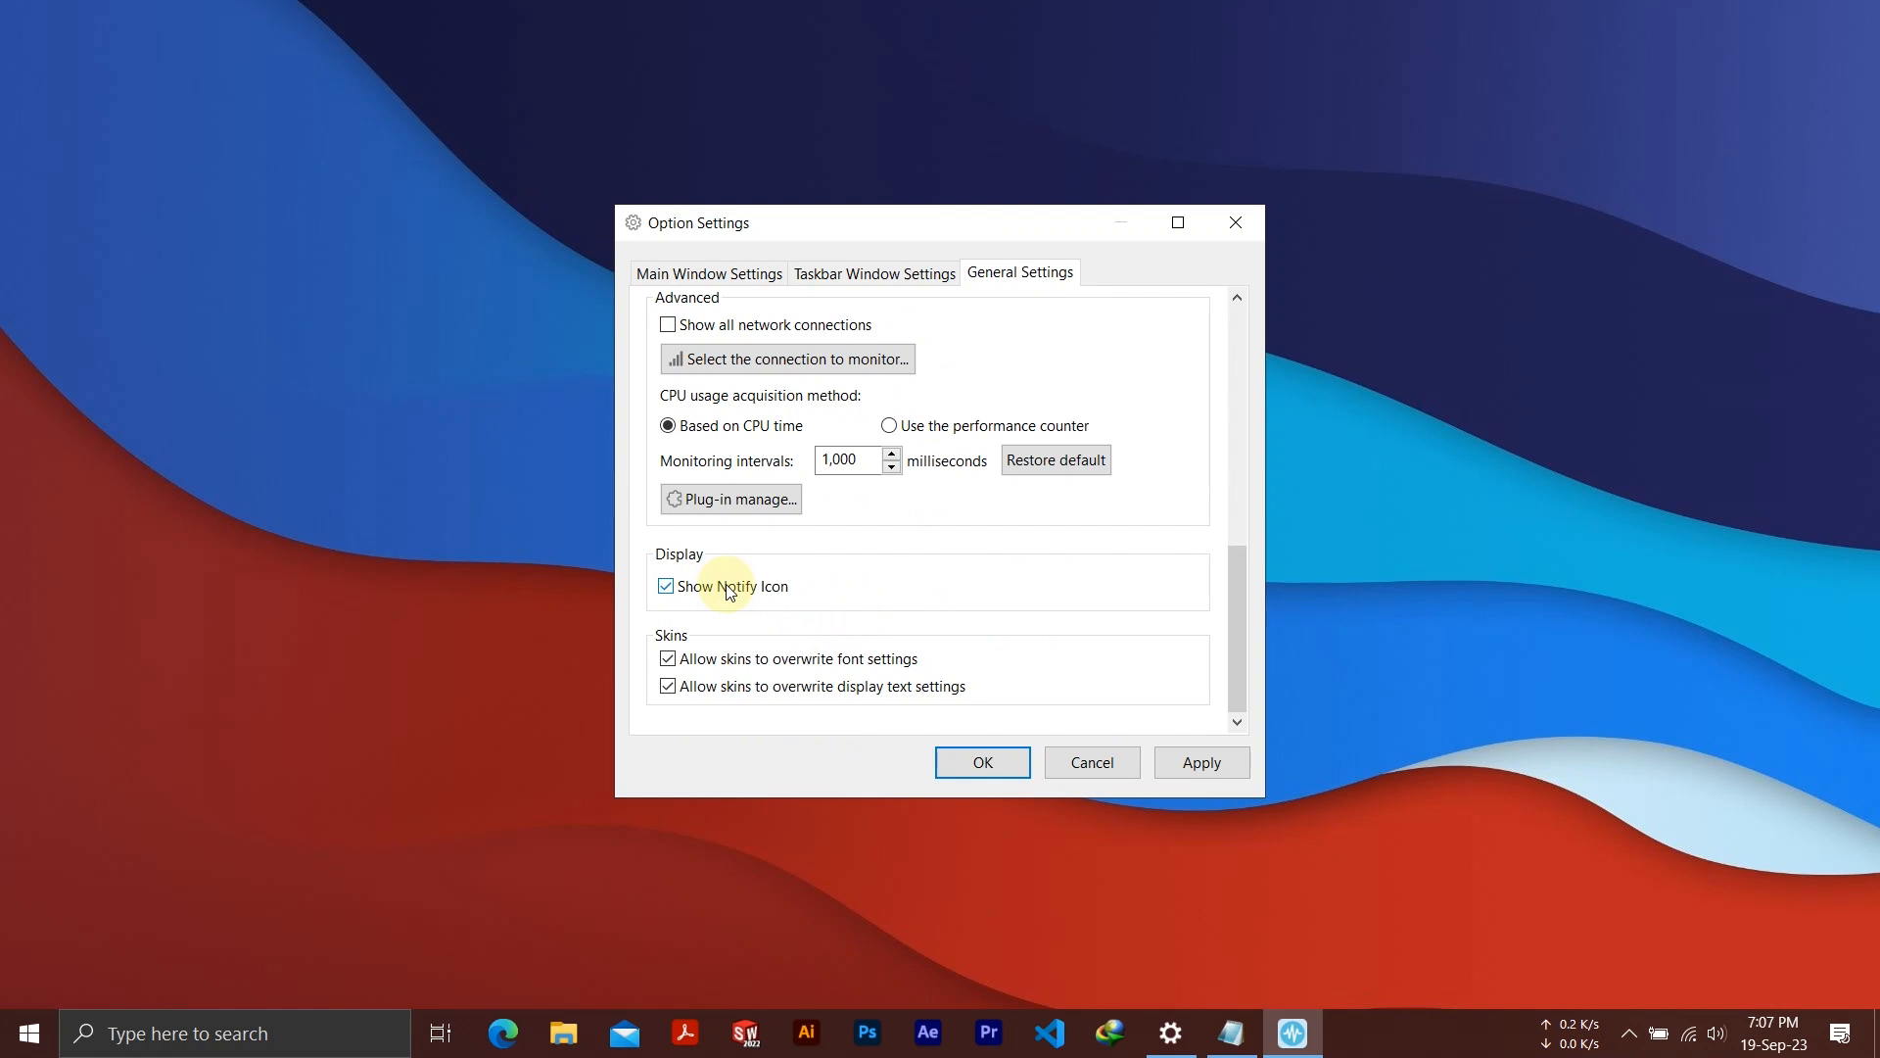
pyautogui.click(1629, 1033)
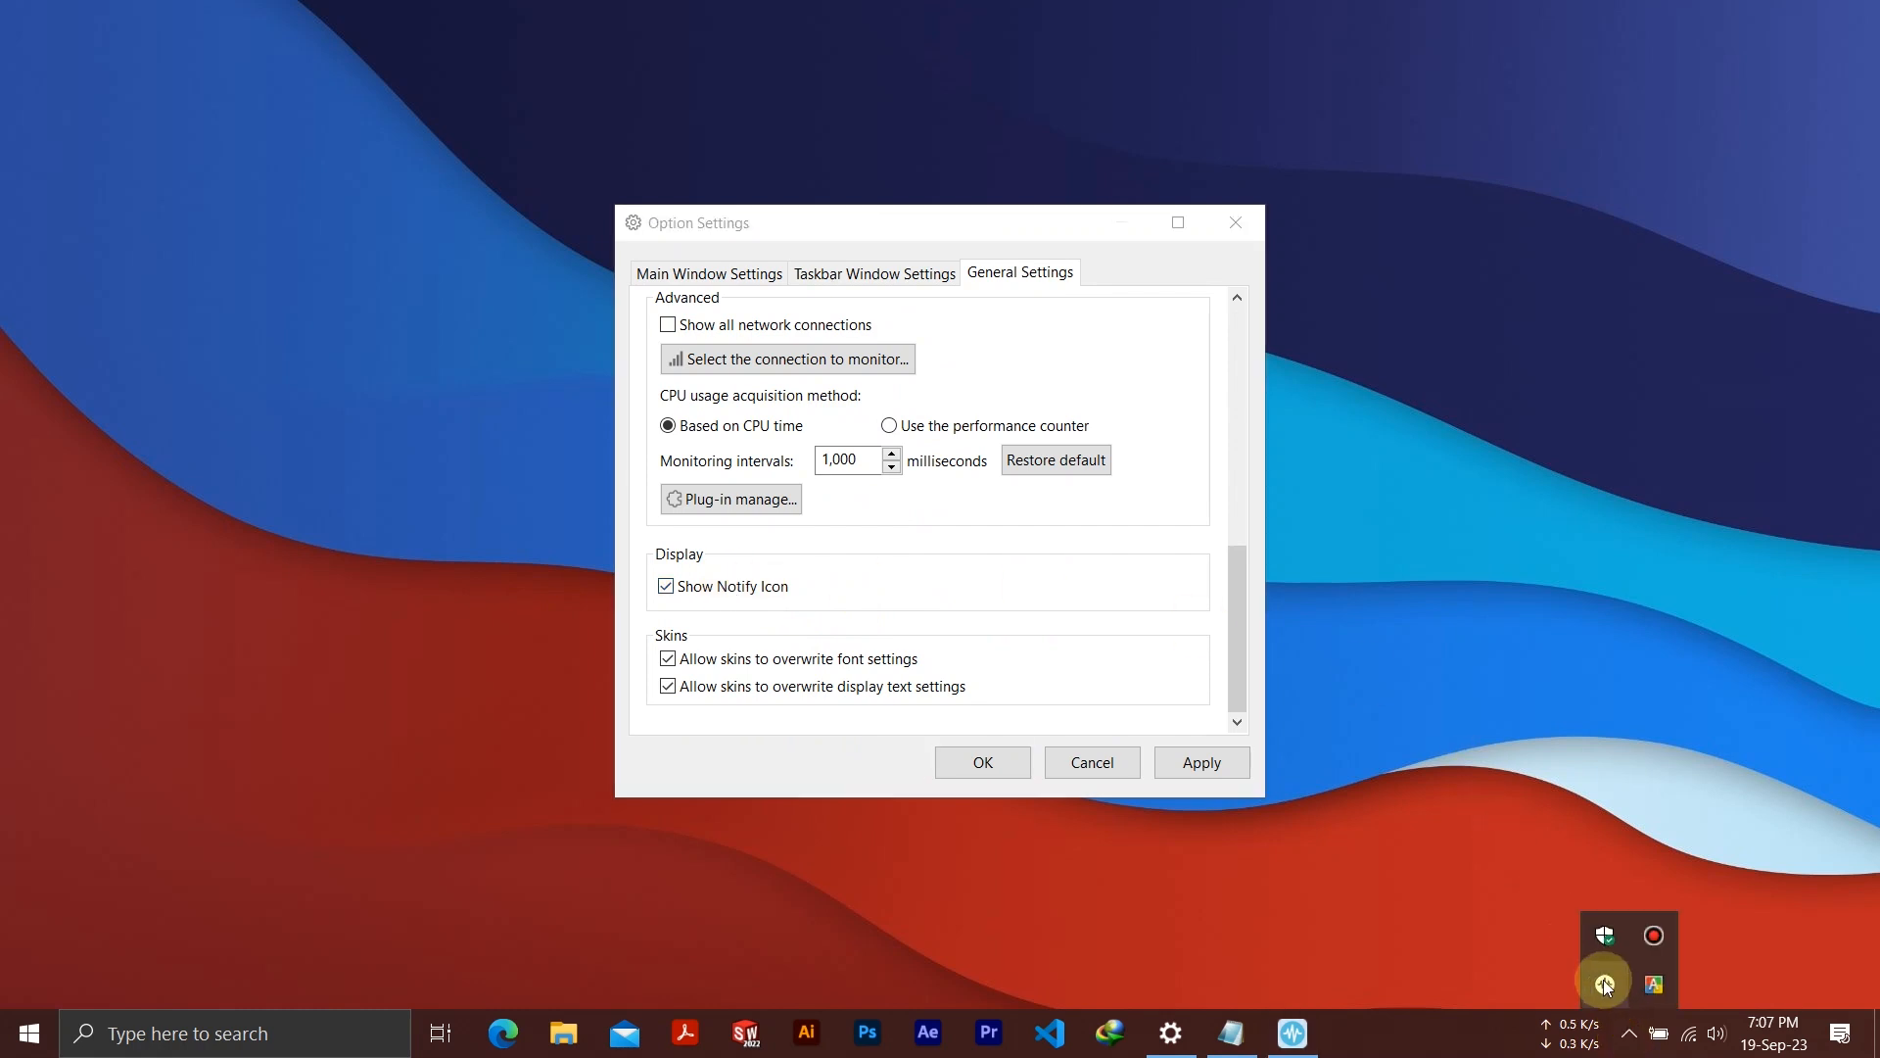
pyautogui.click(746, 592)
pyautogui.click(1230, 764)
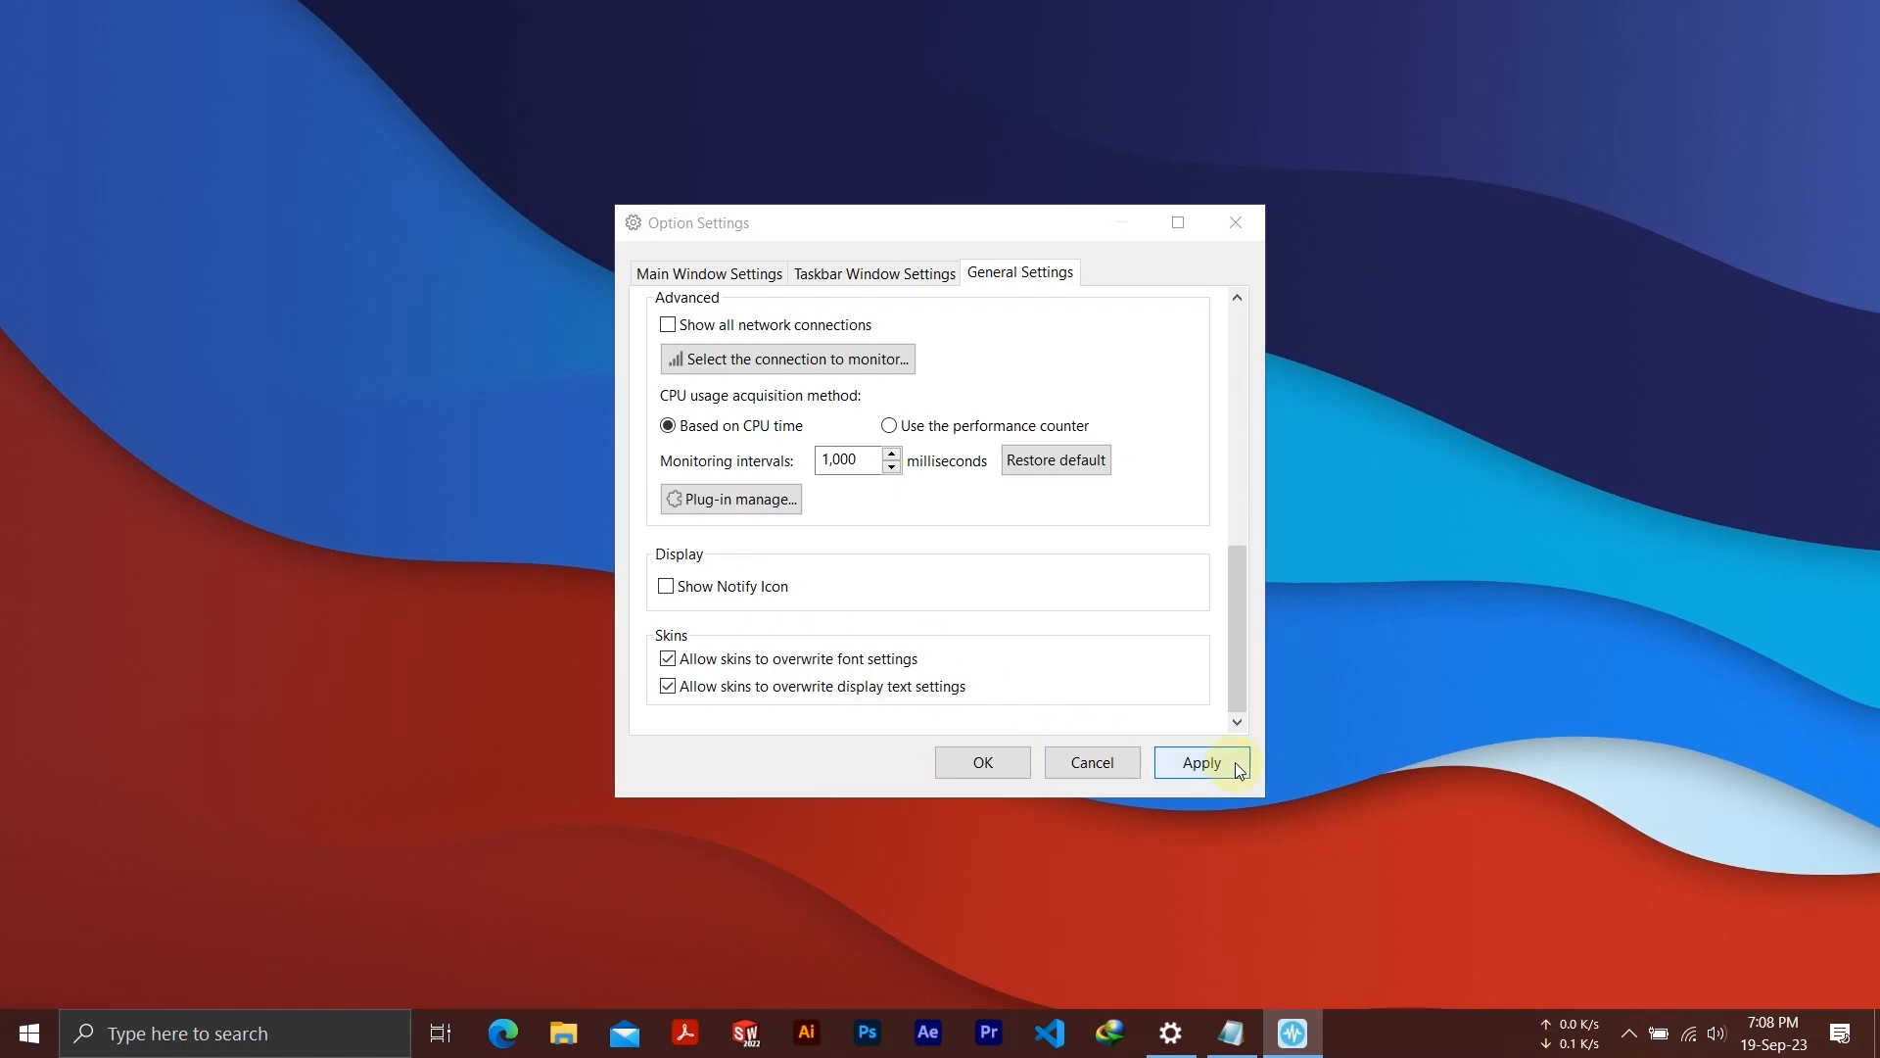
pyautogui.click(1630, 1034)
pyautogui.click(1643, 1032)
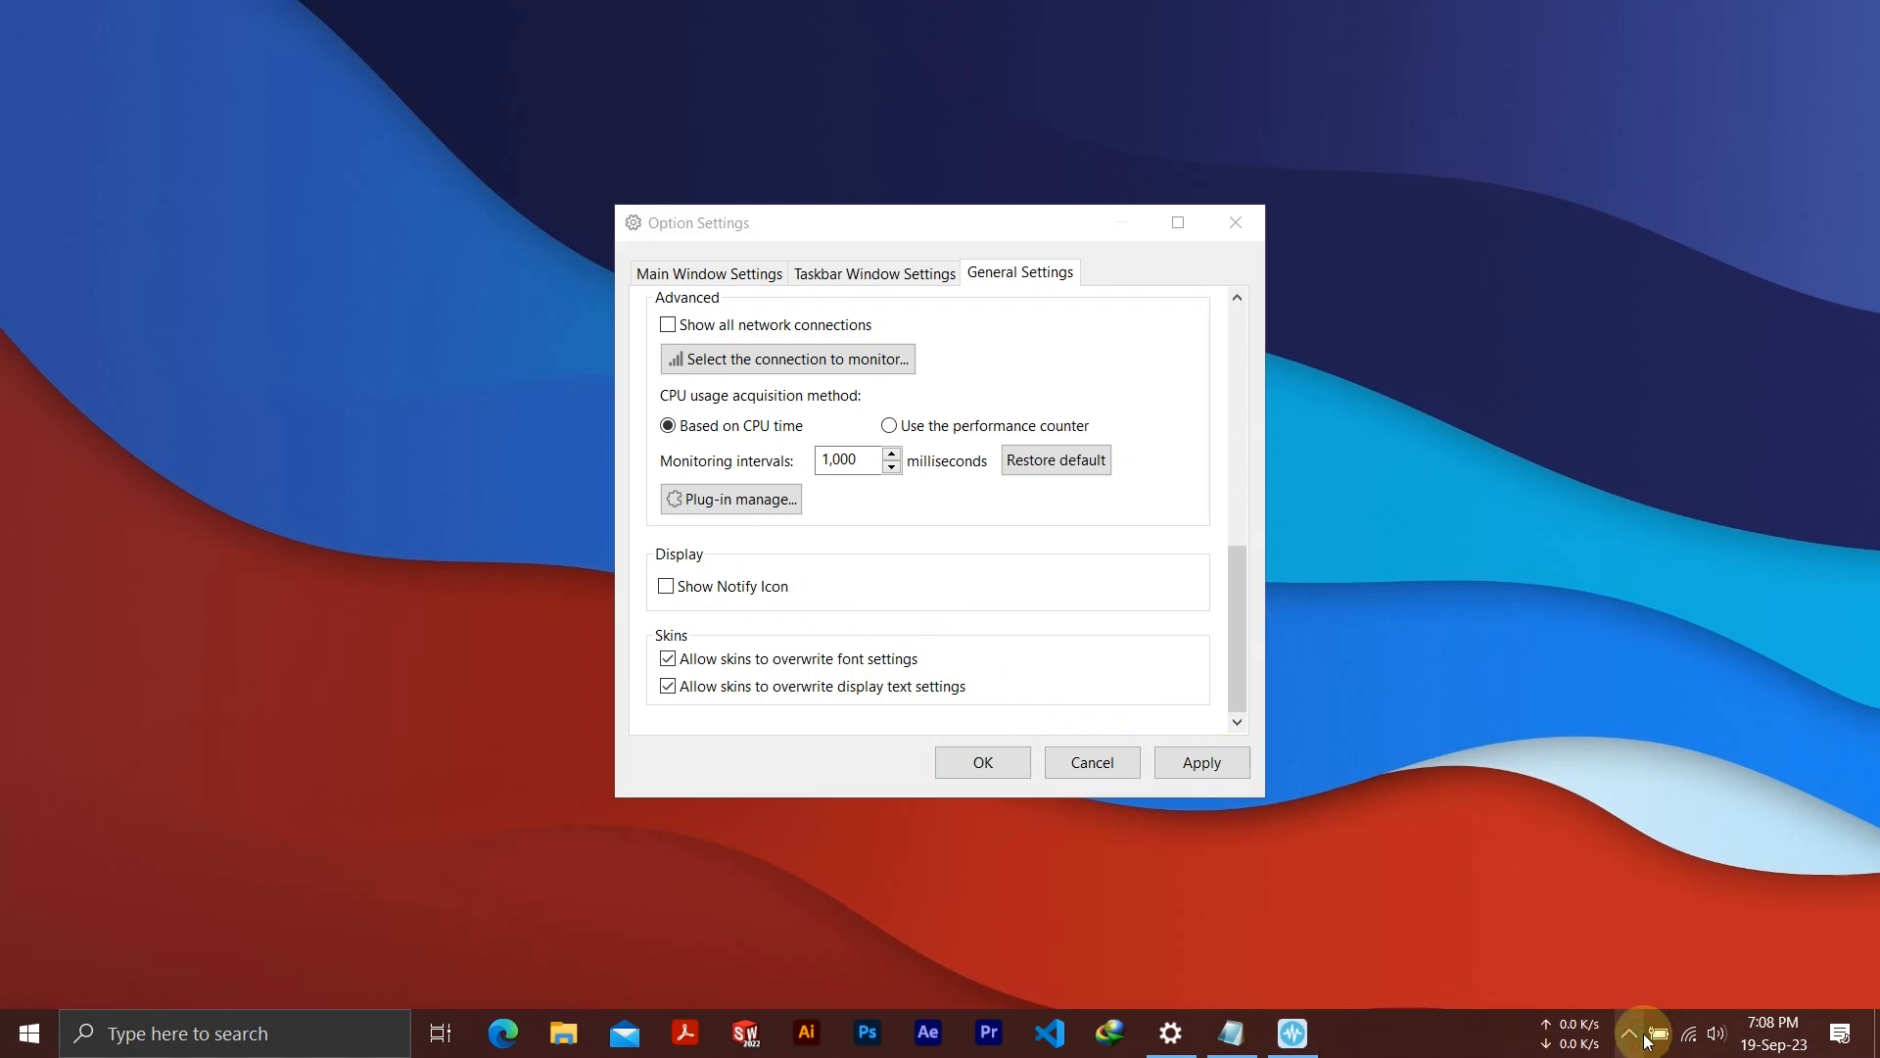
pyautogui.click(1007, 762)
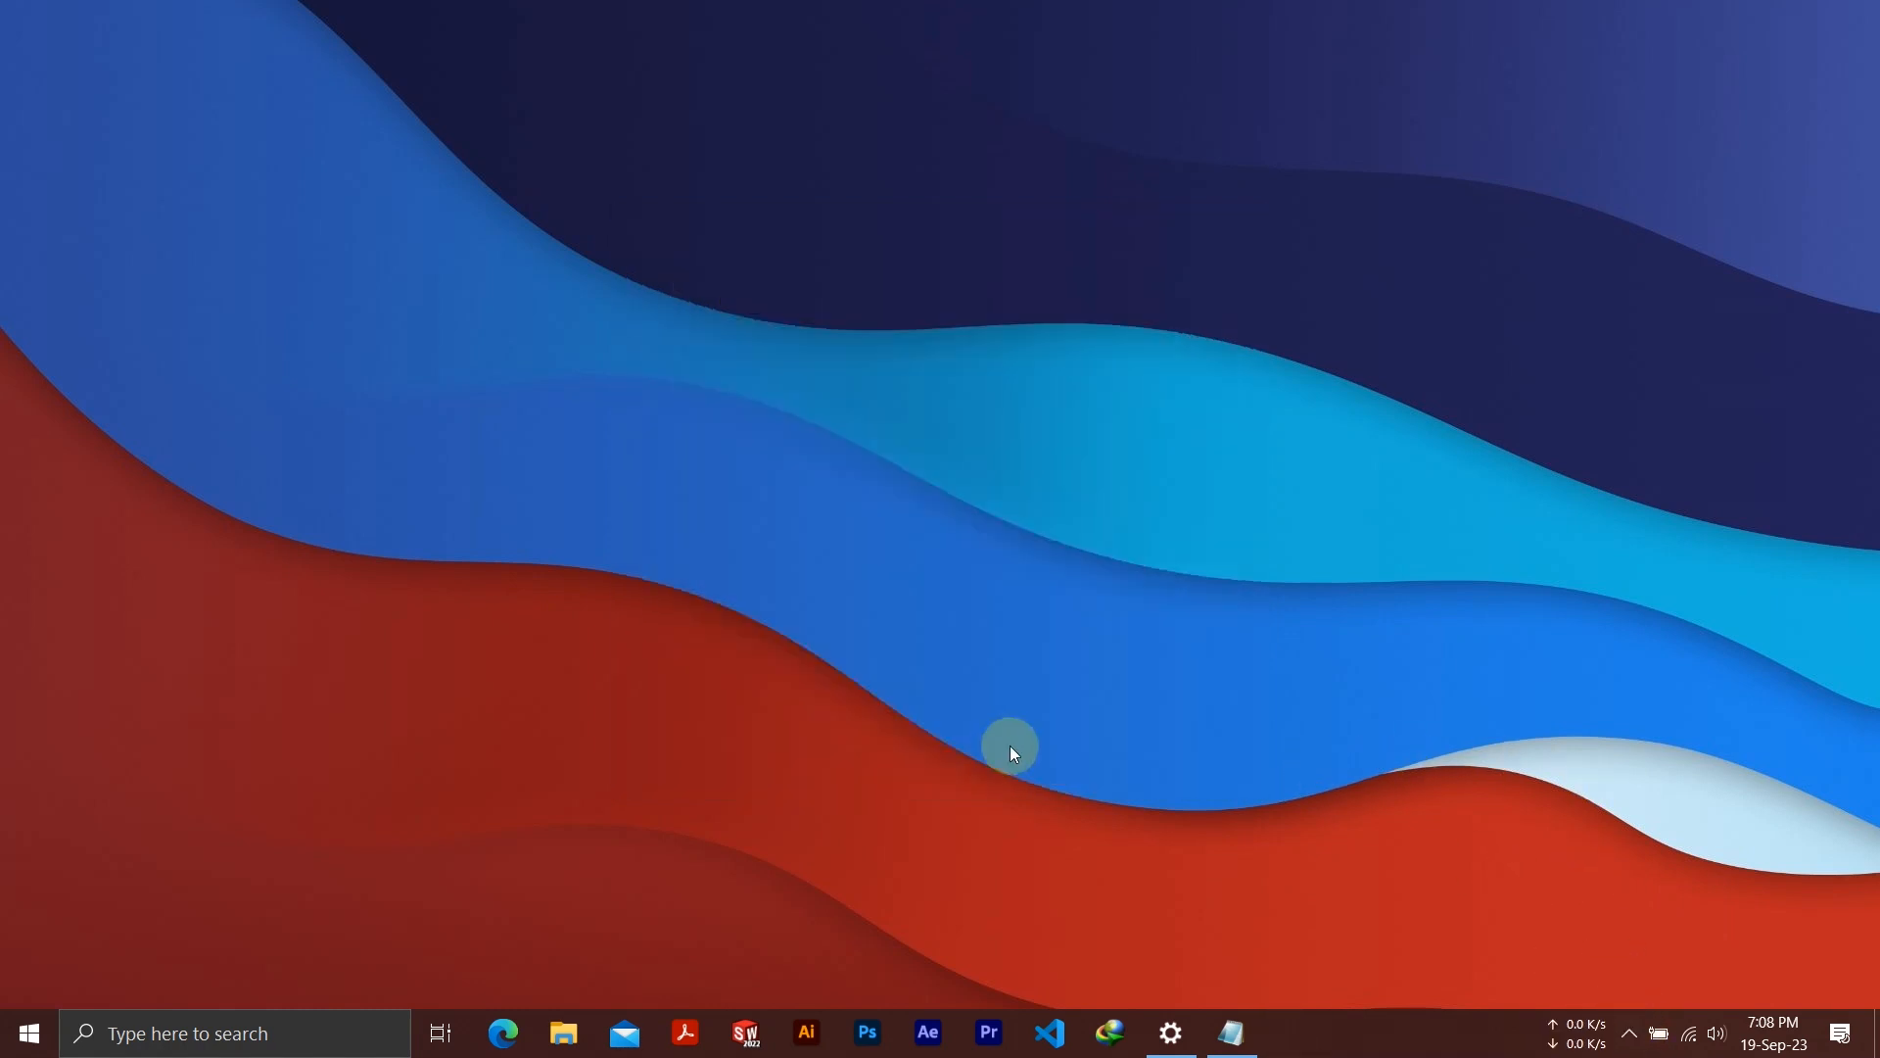